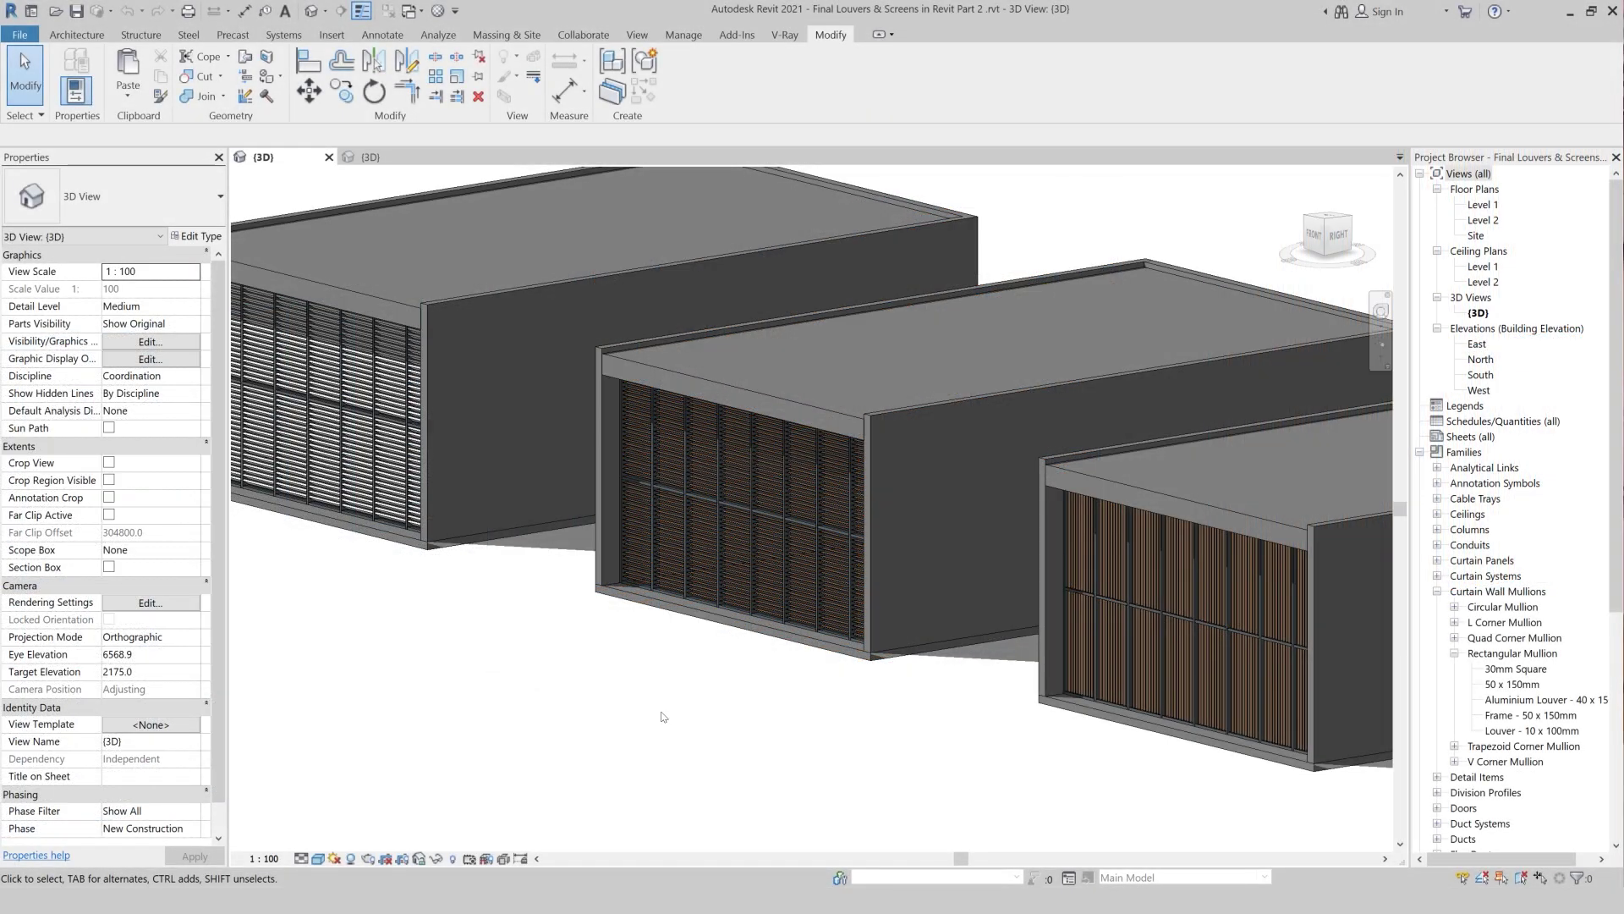
Tab-select the whole Frame curtain wall on the middle box, then go to the Residential-Villa 3D view.
scroll(650, 723, "down", 2)
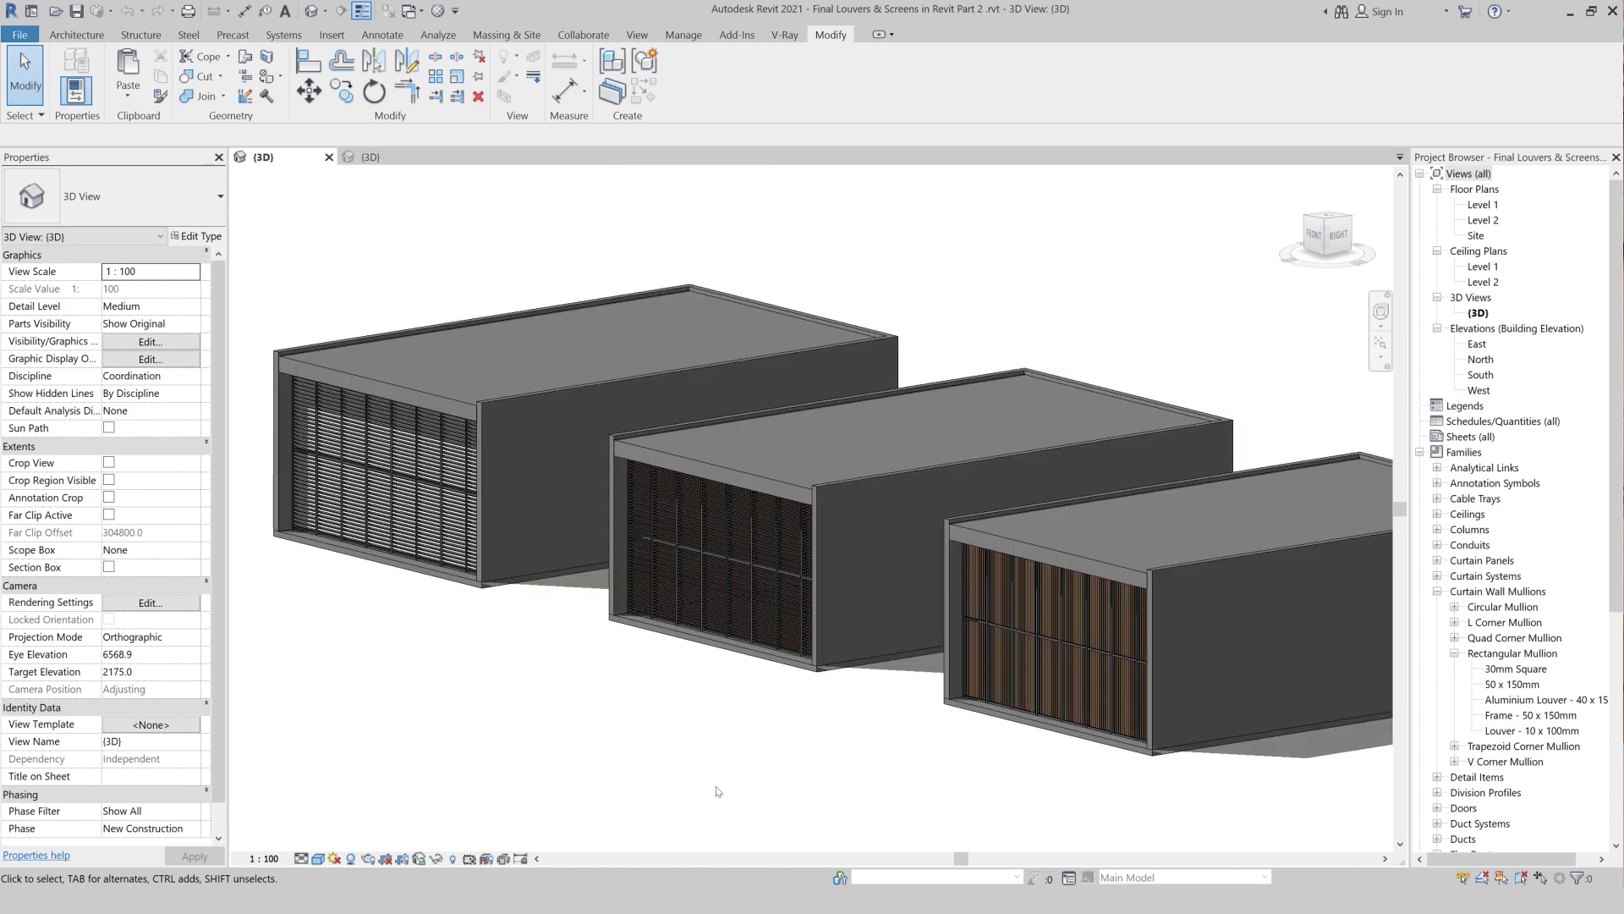
scroll(806, 660, "up", 2)
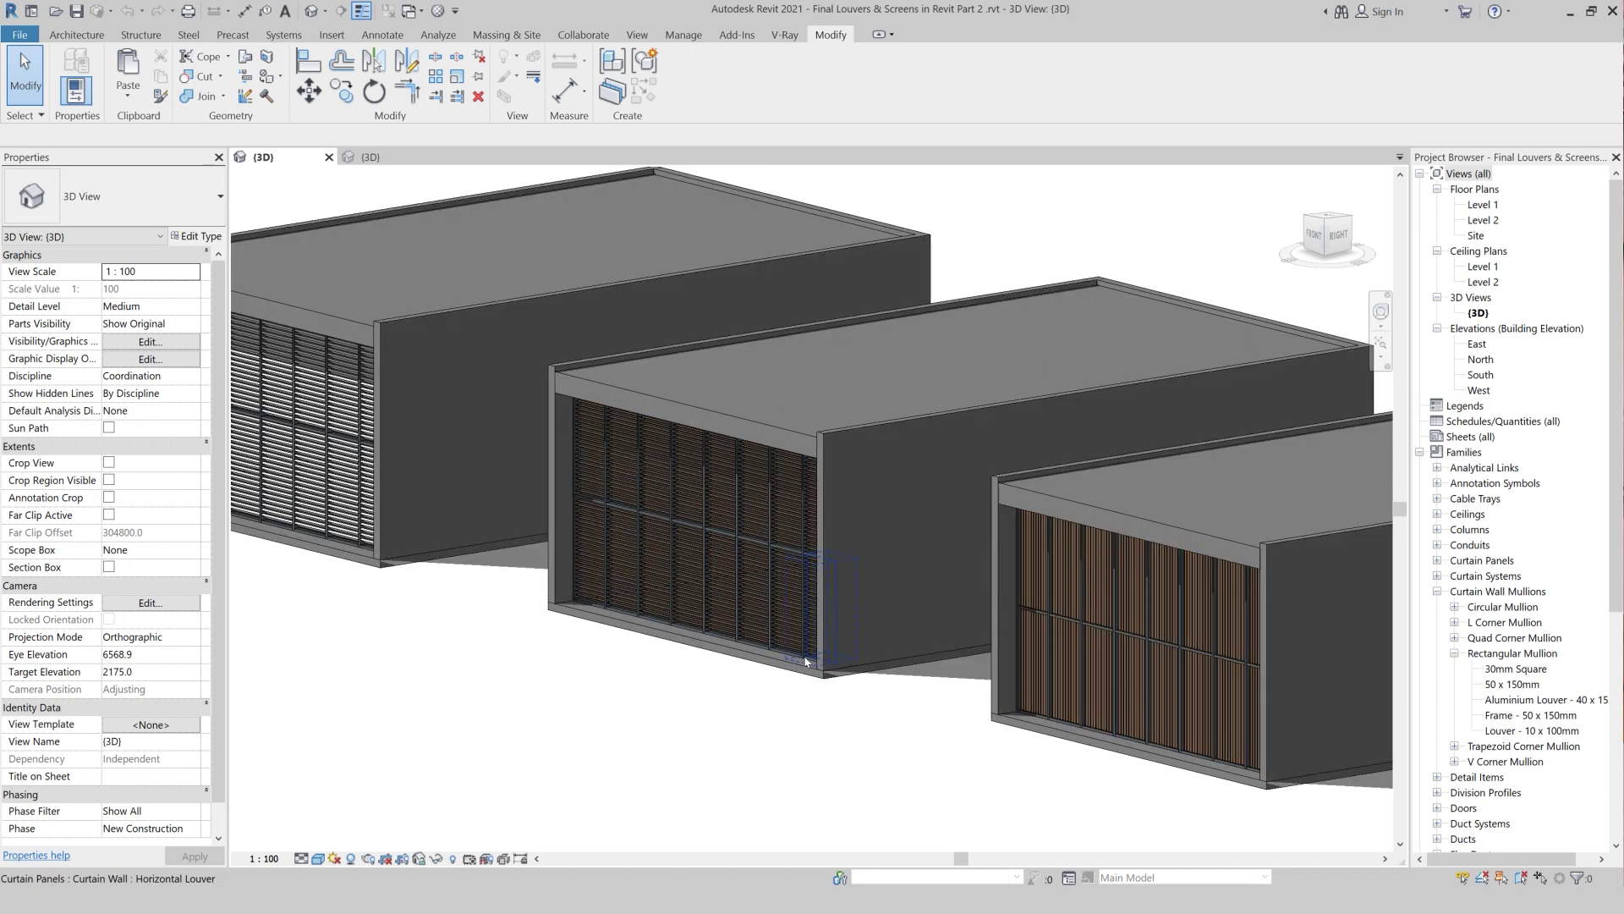
key("Tab")
key("Tab")
key("Tab")
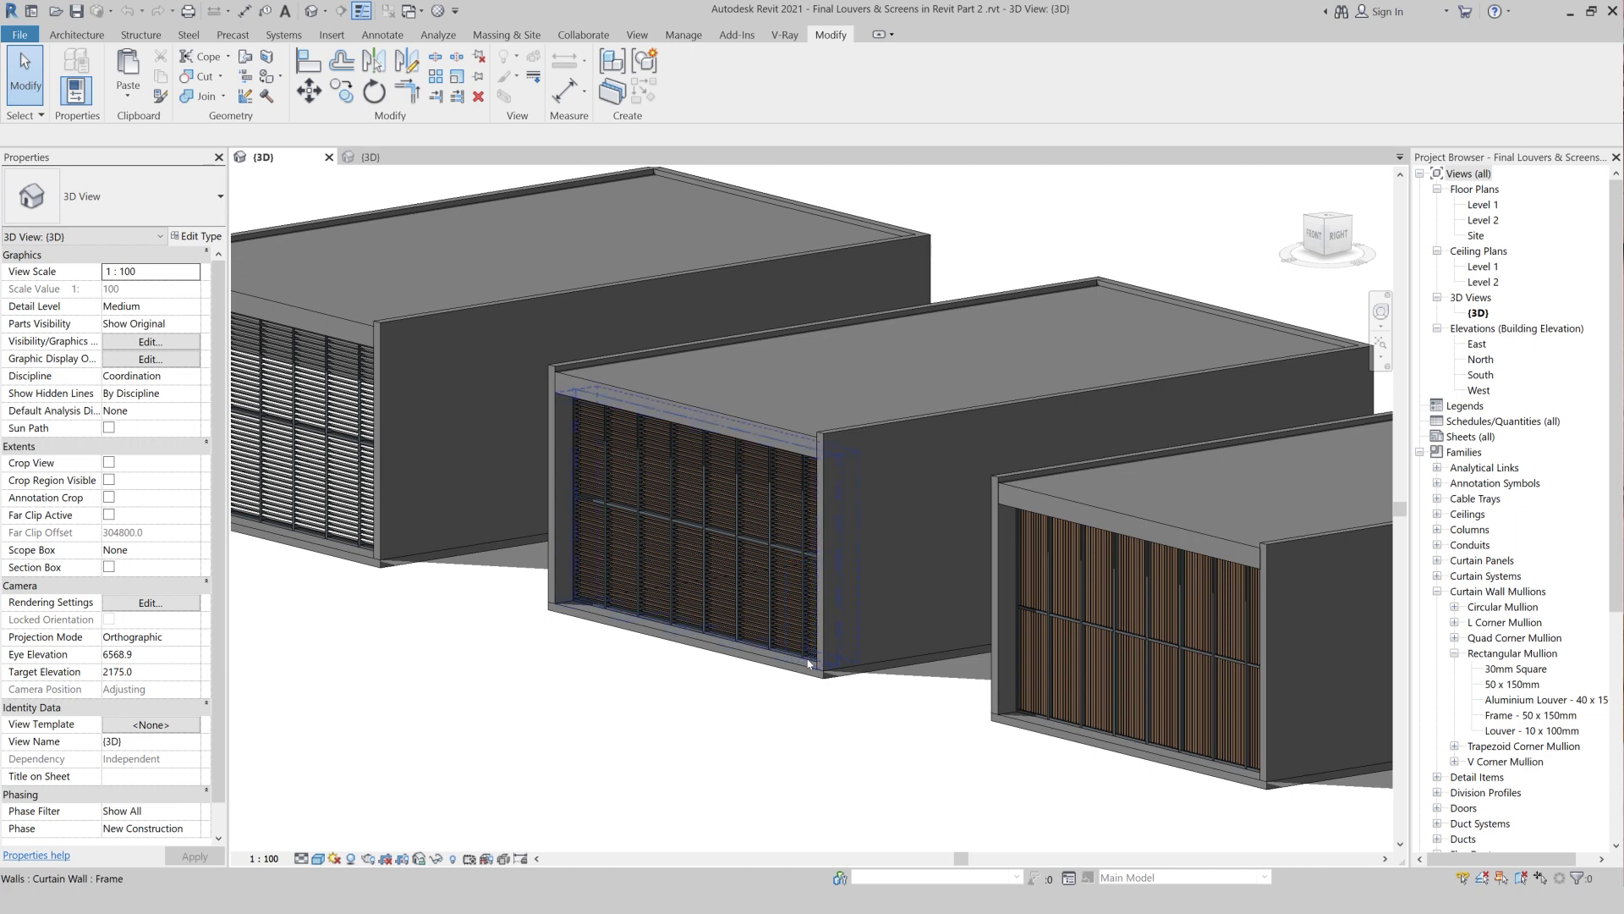
left_click(807, 664)
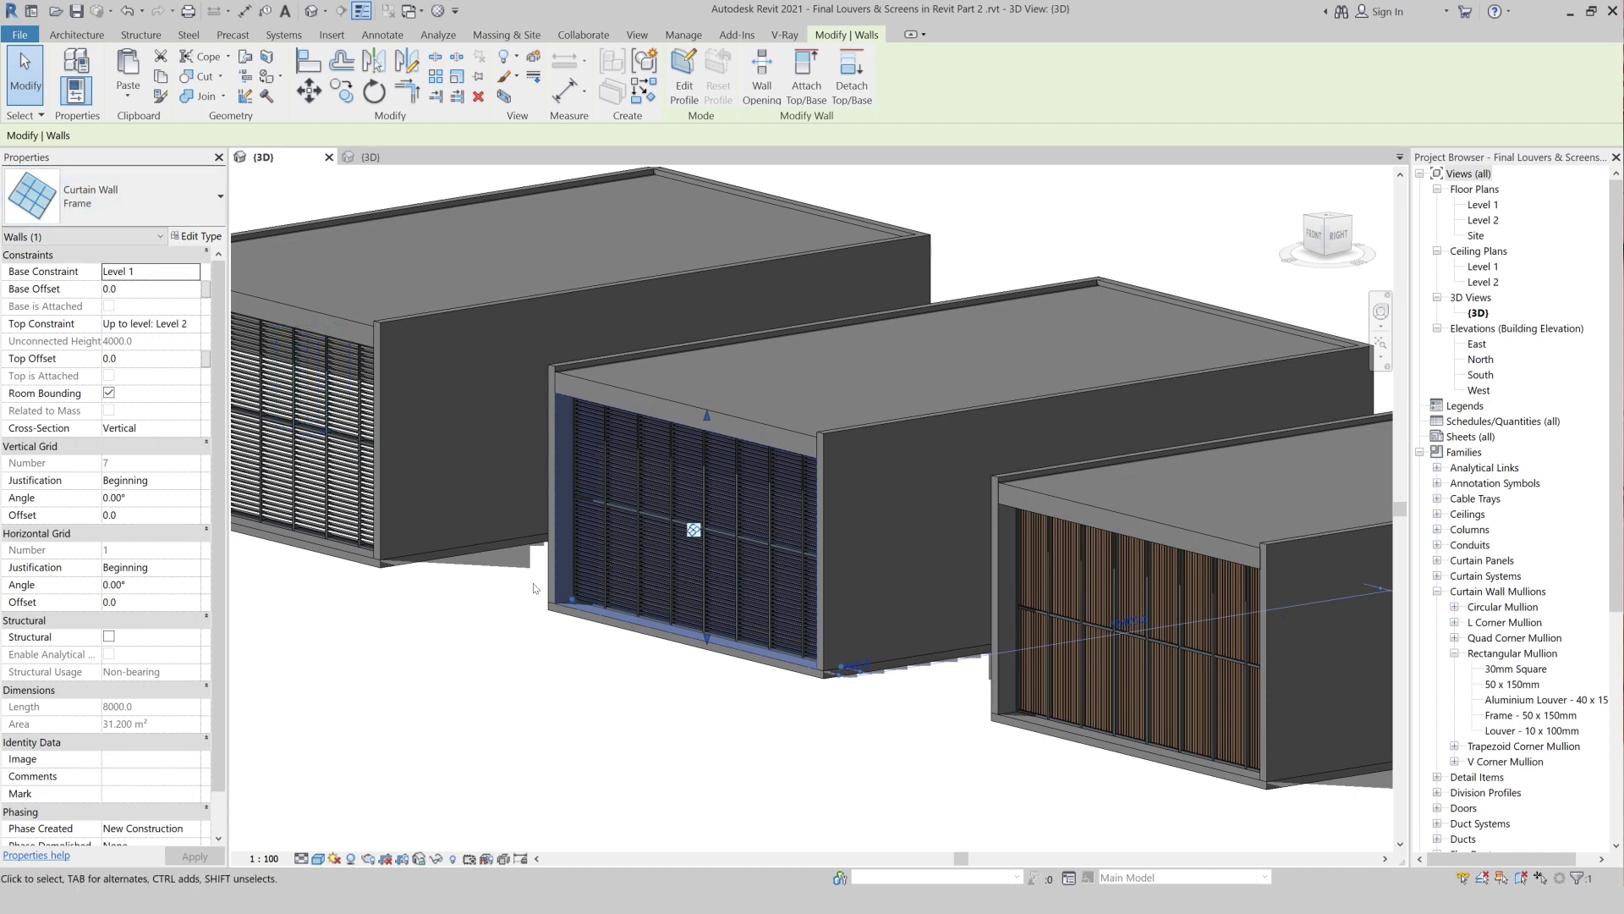
left_click(370, 157)
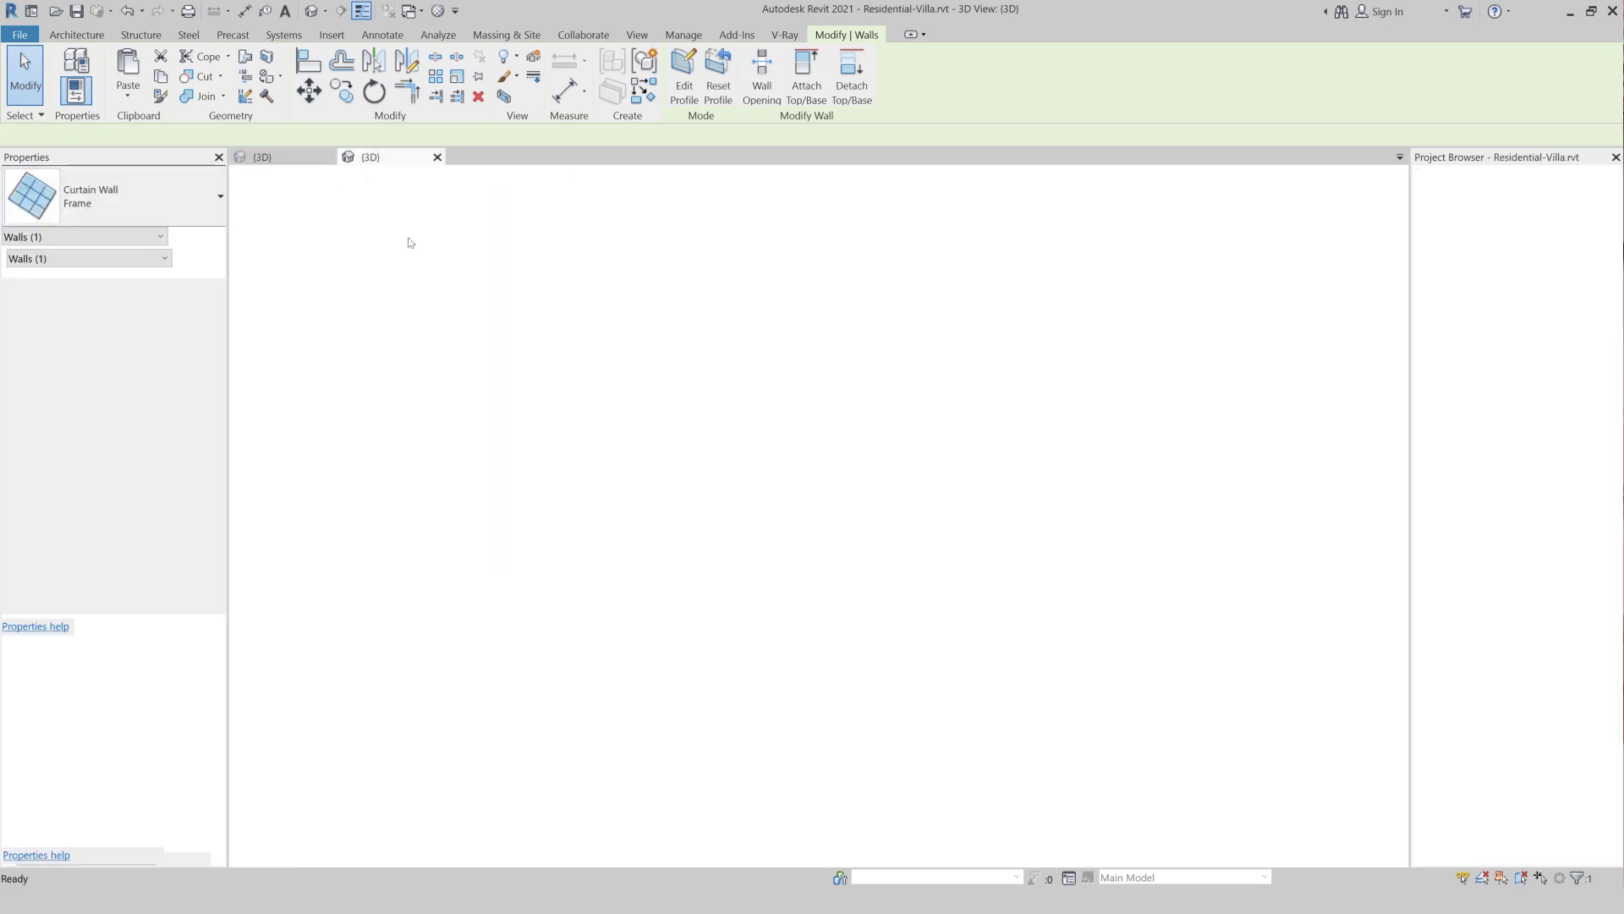
Paste the louvre screen on the lawn right of the villa, accepting the duplicate types.
scroll(1064, 626, "up", 2)
key("ctrl+v")
left_click(1226, 505)
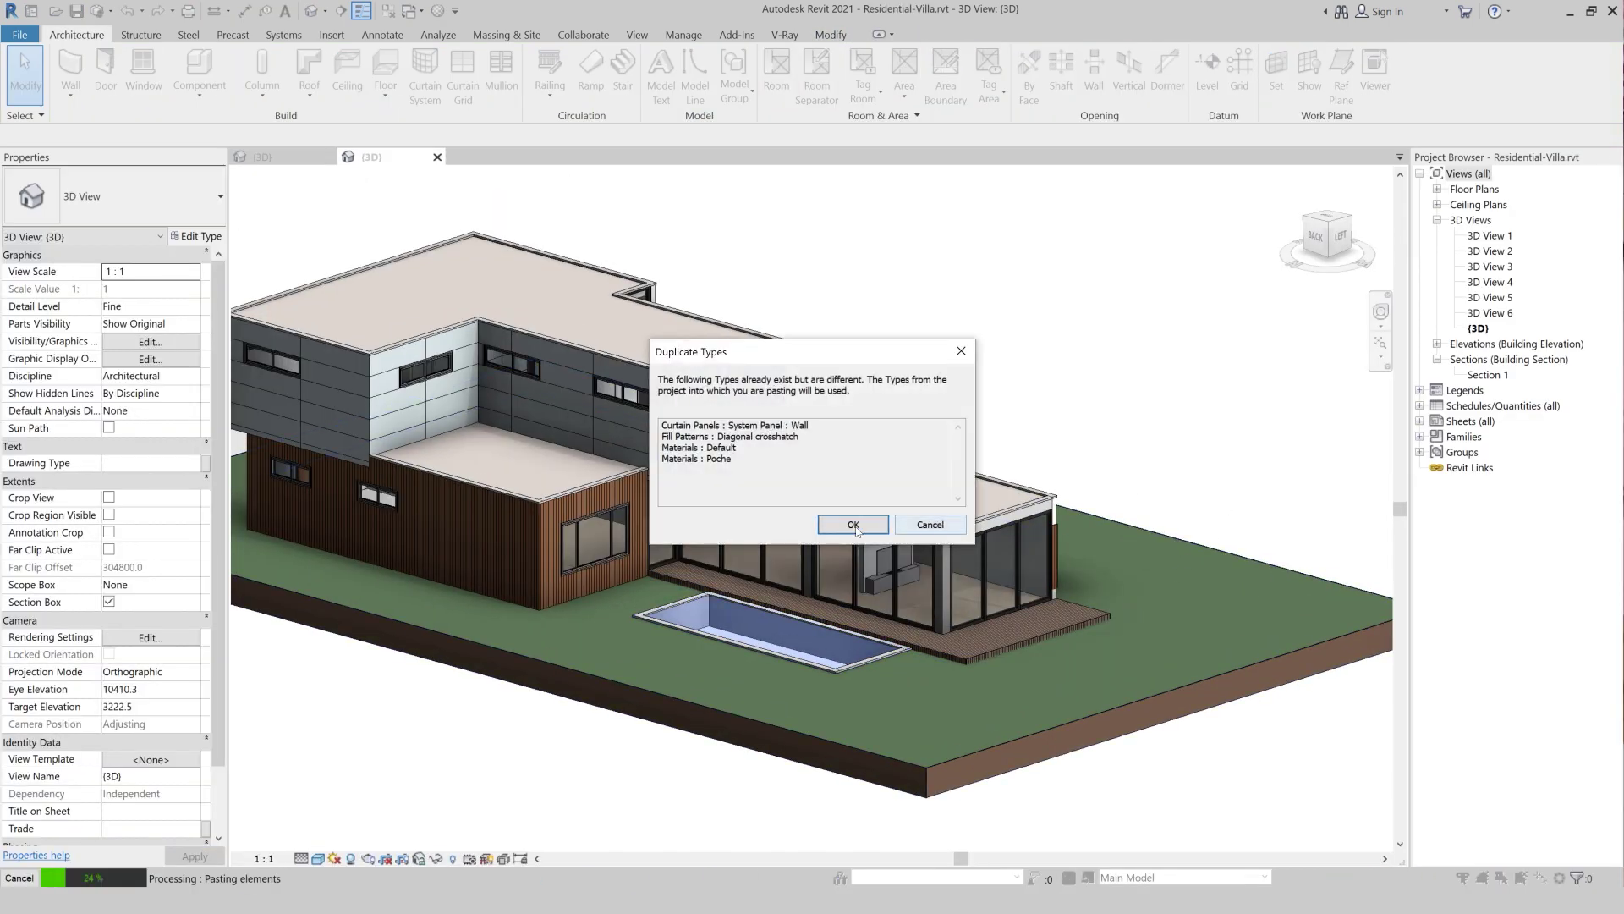
left_click(854, 524)
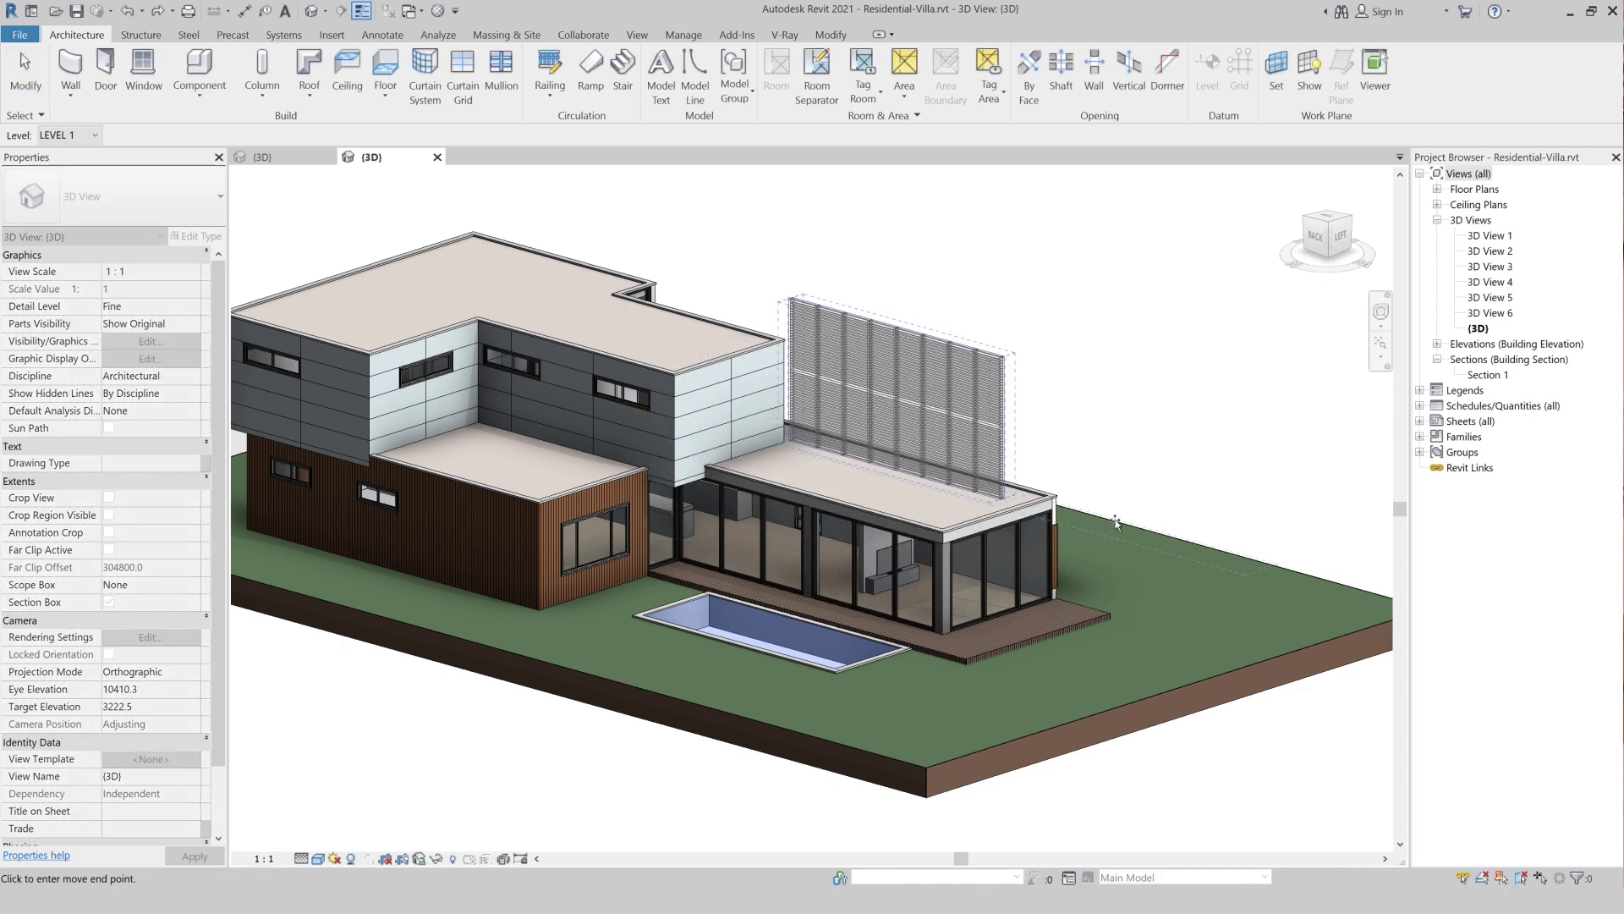
left_click(1220, 483)
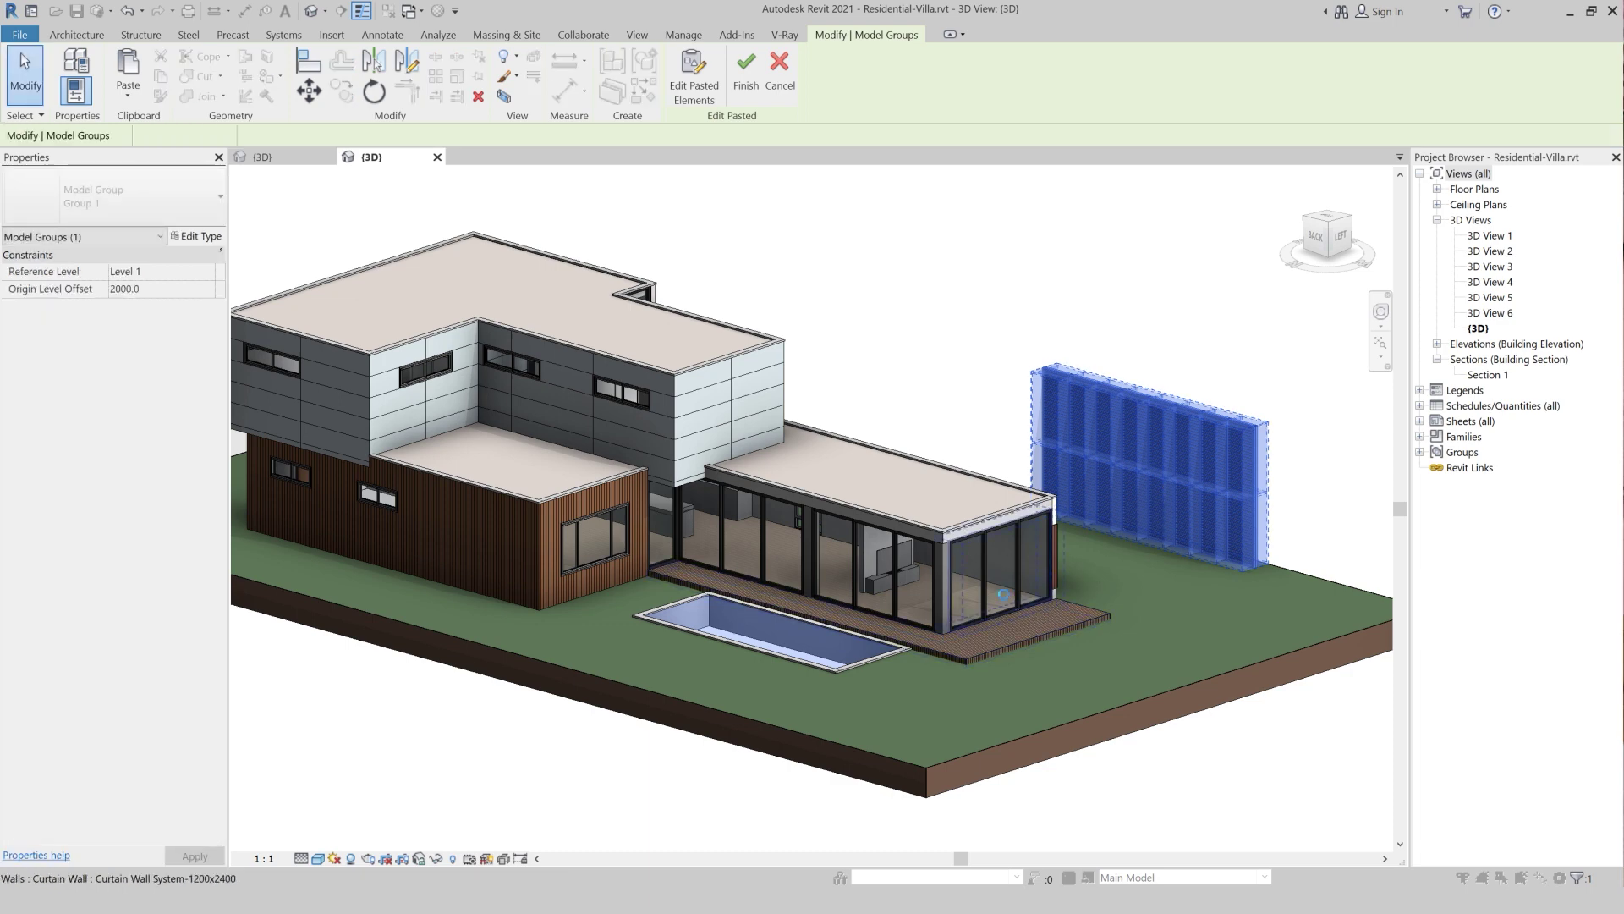
key("Escape")
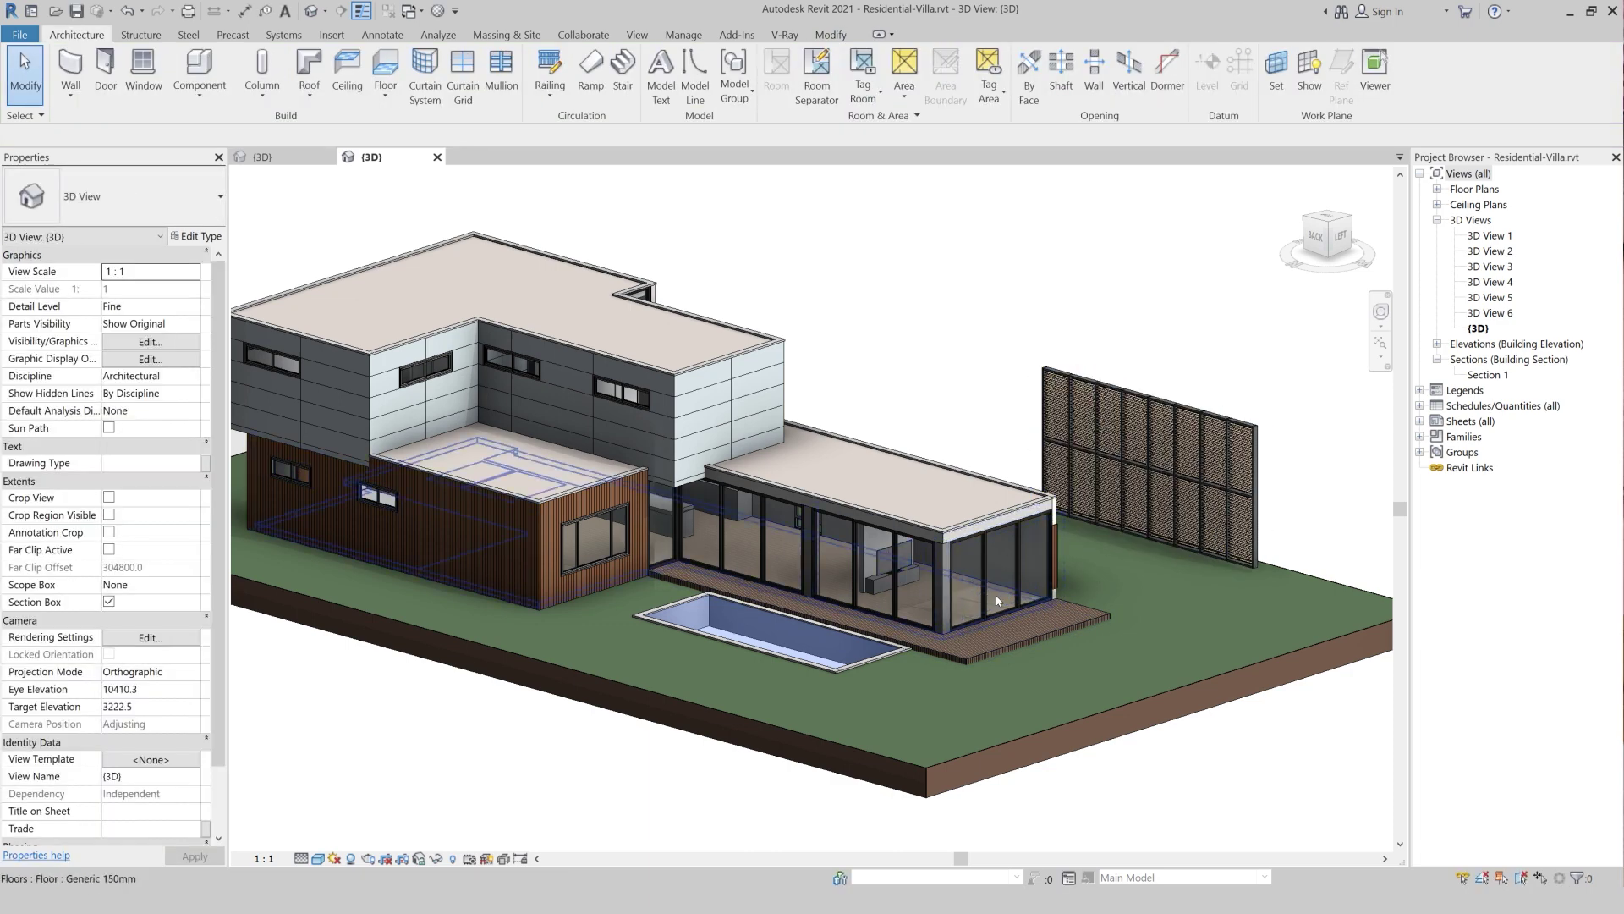
Change the villa's glazed corner curtain wall to the louvered Frame type.
left_click(990, 567)
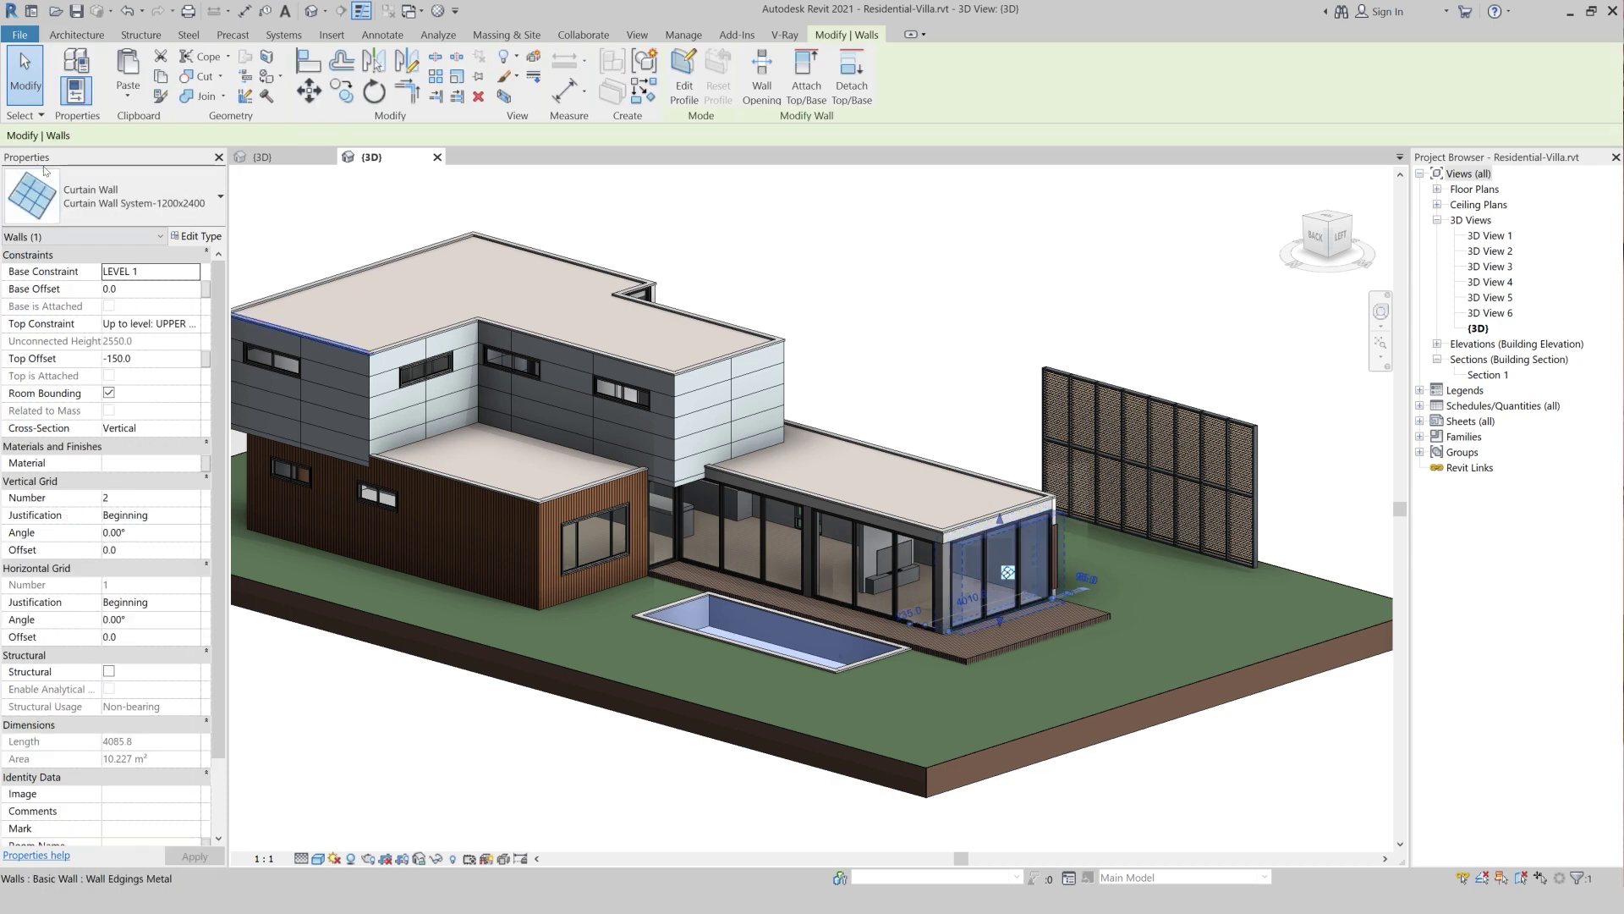
left_click(144, 194)
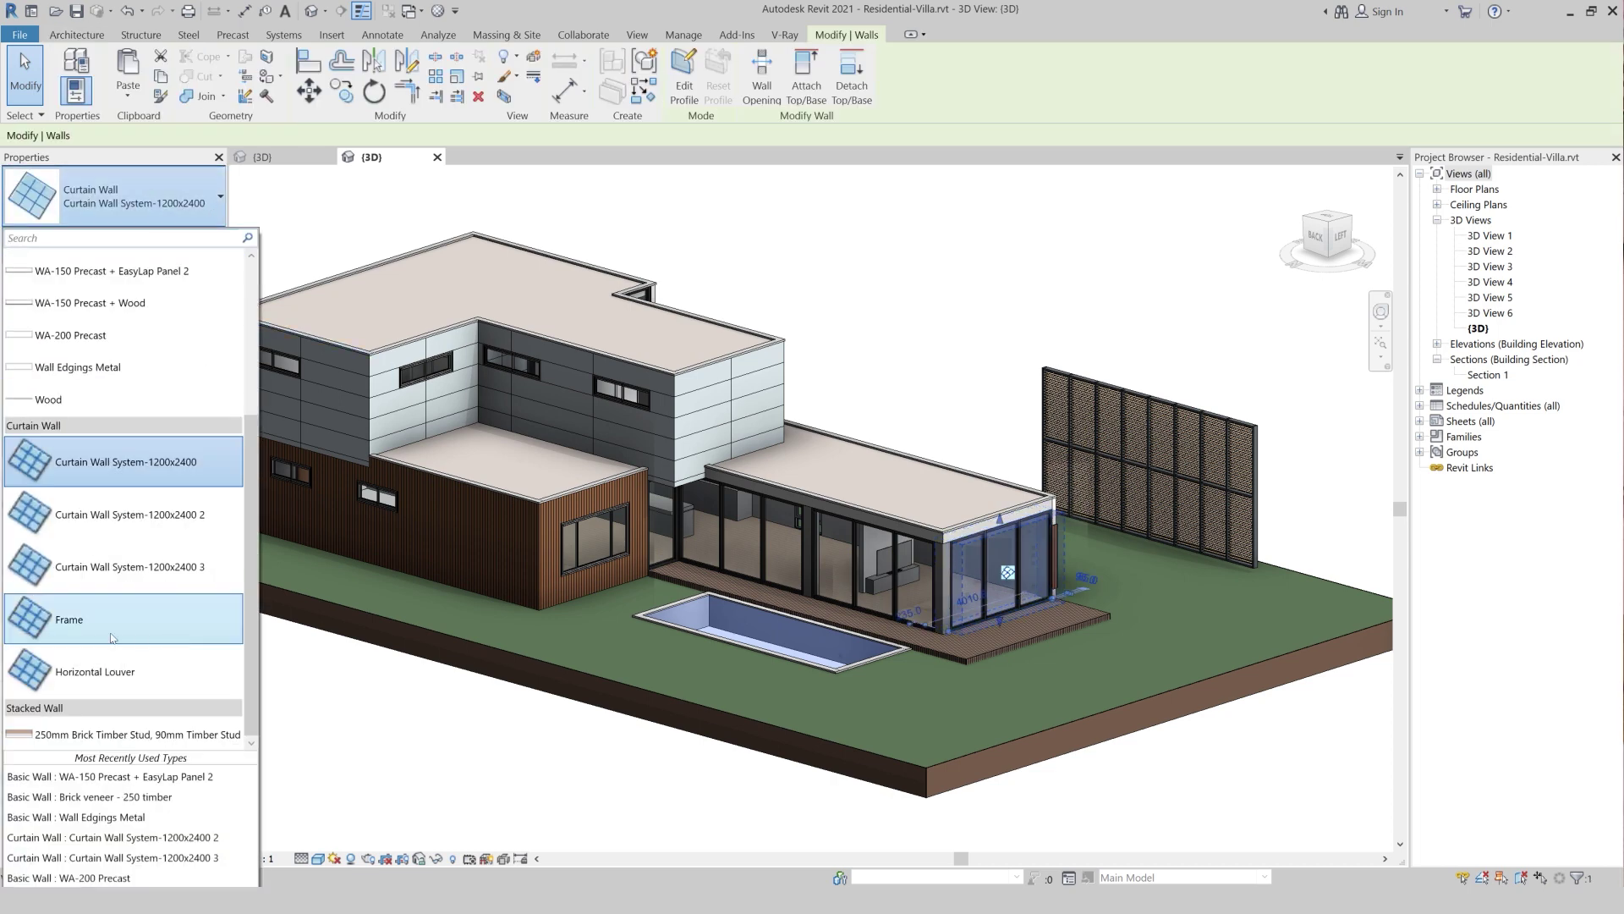
left_click(131, 638)
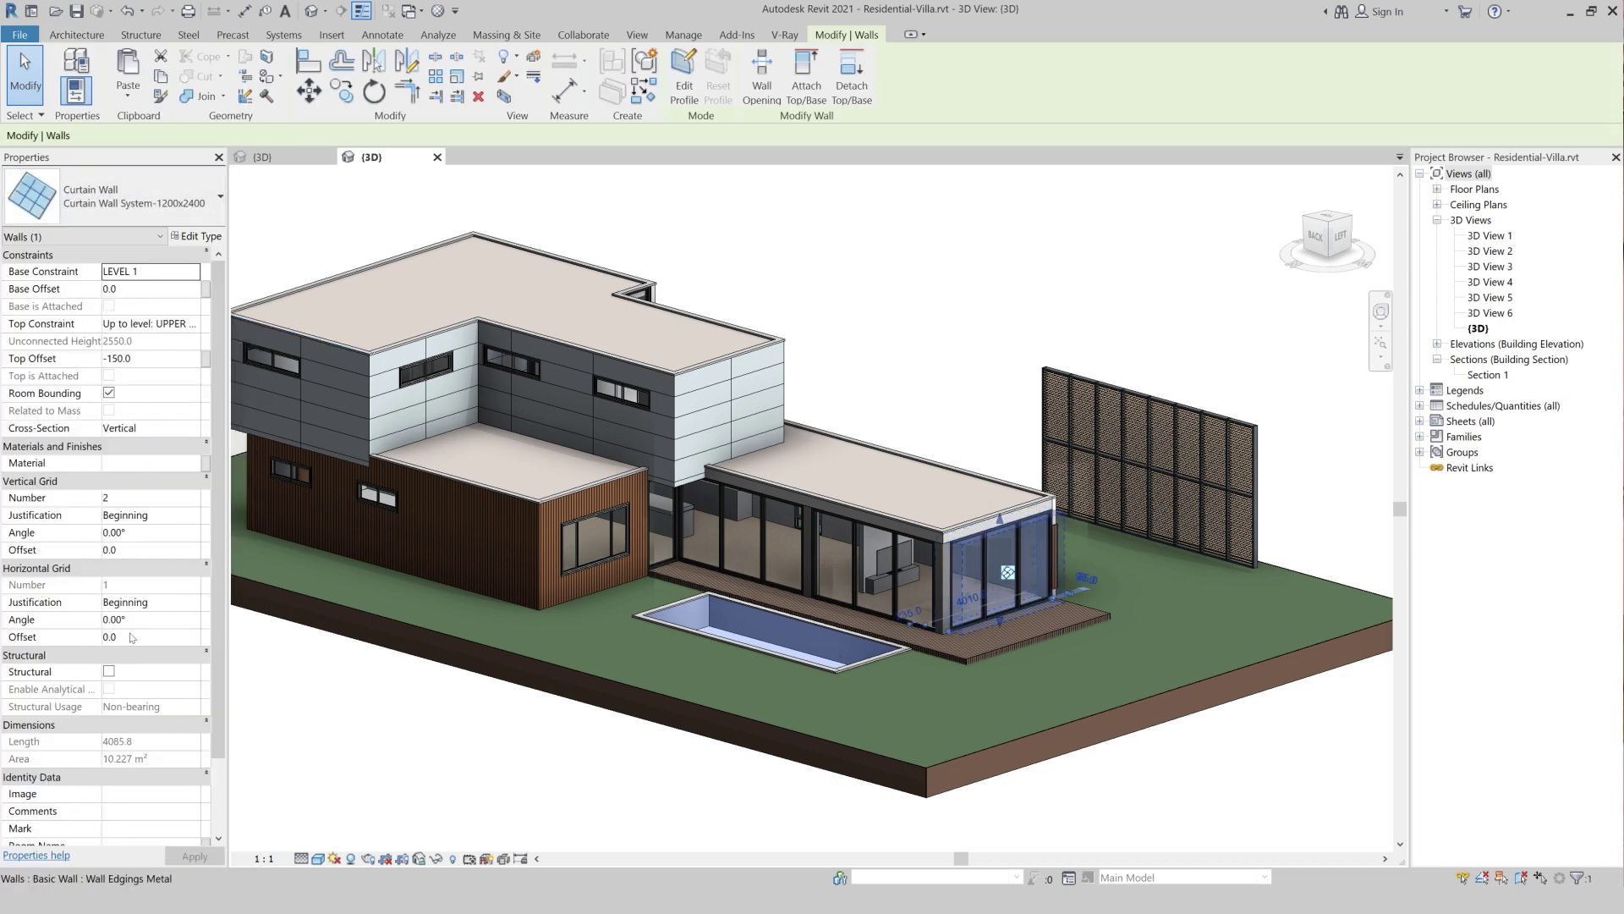
left_click(1164, 765)
Return to the Louvers & Screens Part 2 project and expand its Families in the Project Browser.
scroll(1057, 572, "up", 3)
scroll(1028, 630, "up", 2)
scroll(998, 692, "up", 2)
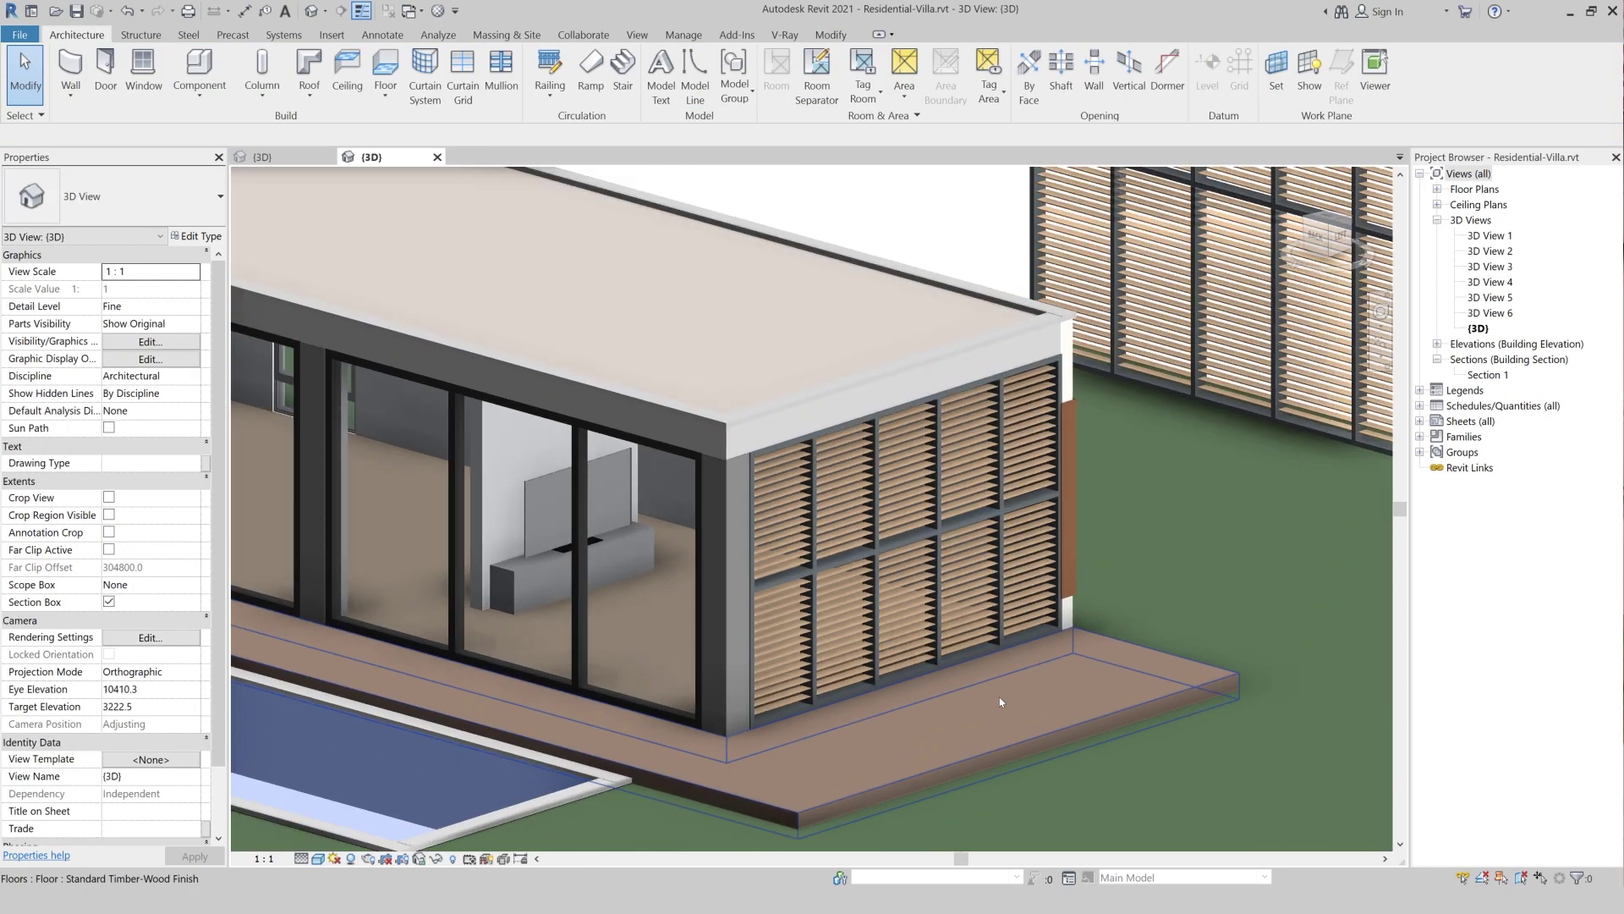
scroll(1002, 711, "up", 2)
scroll(1005, 716, "up", 2)
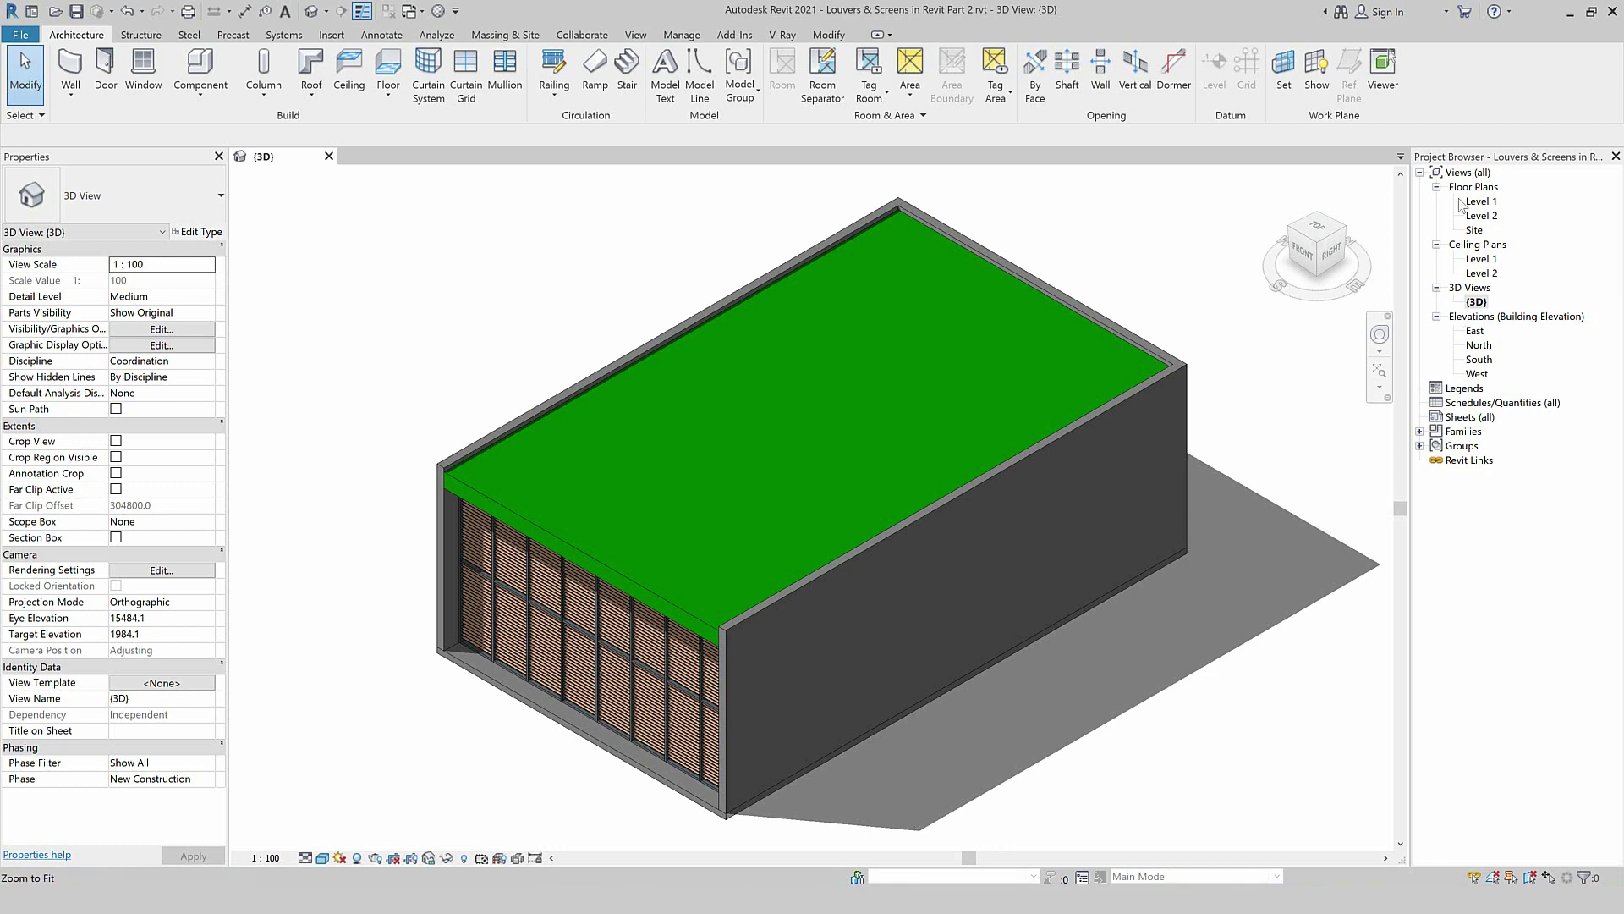
left_click(1419, 432)
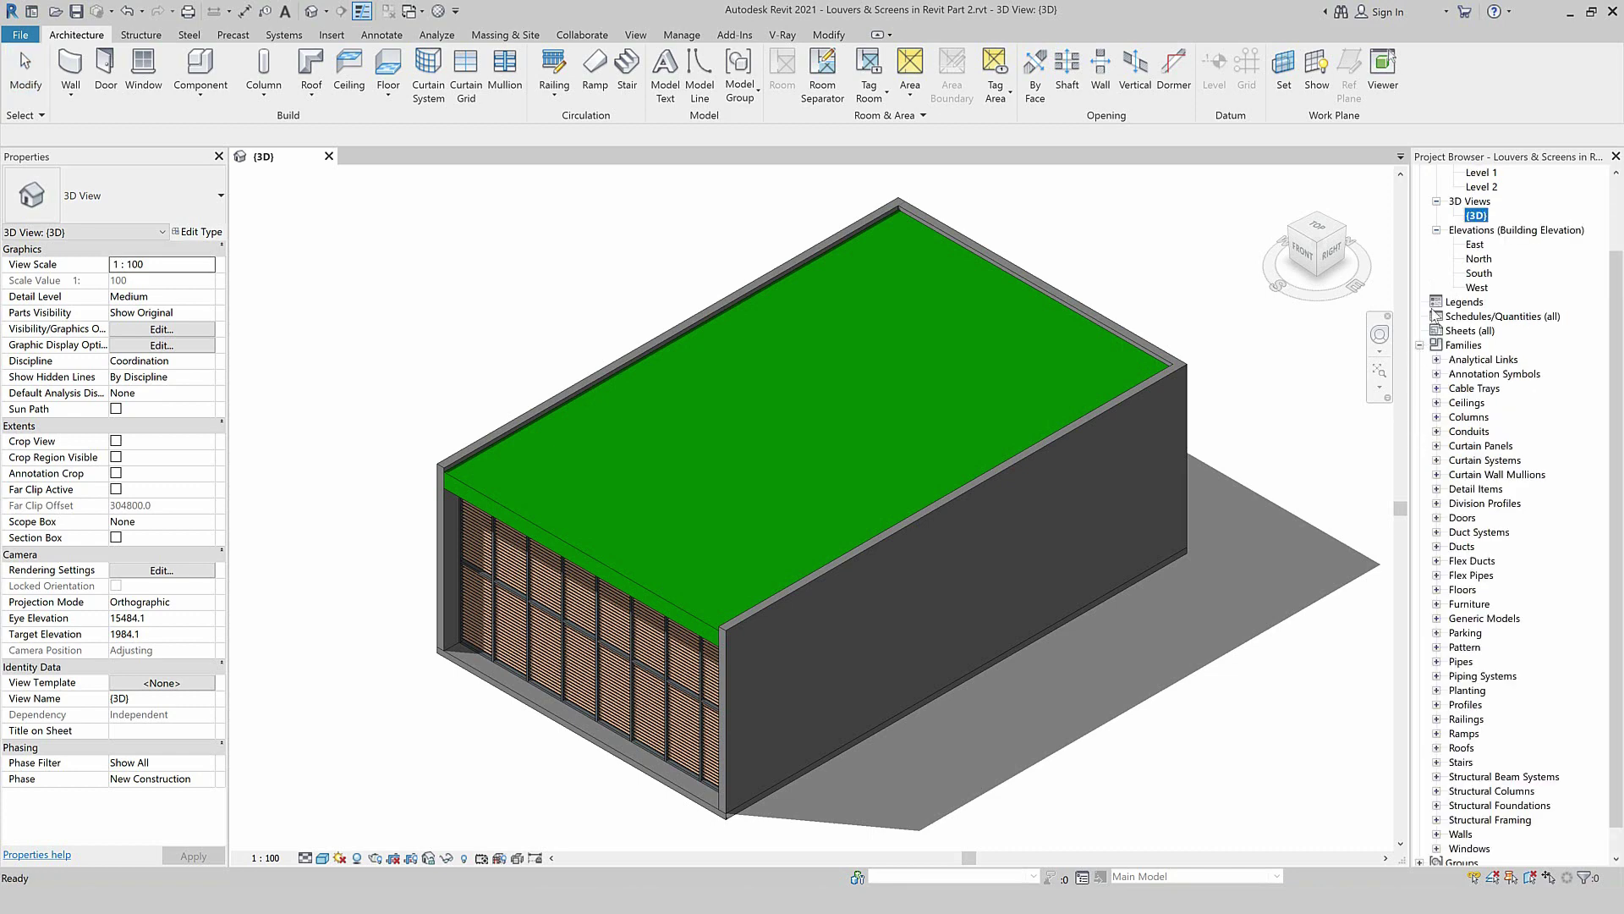
Duplicate the Rectangular Mullion type Louver - 10 x 100mm.
left_click(1437, 475)
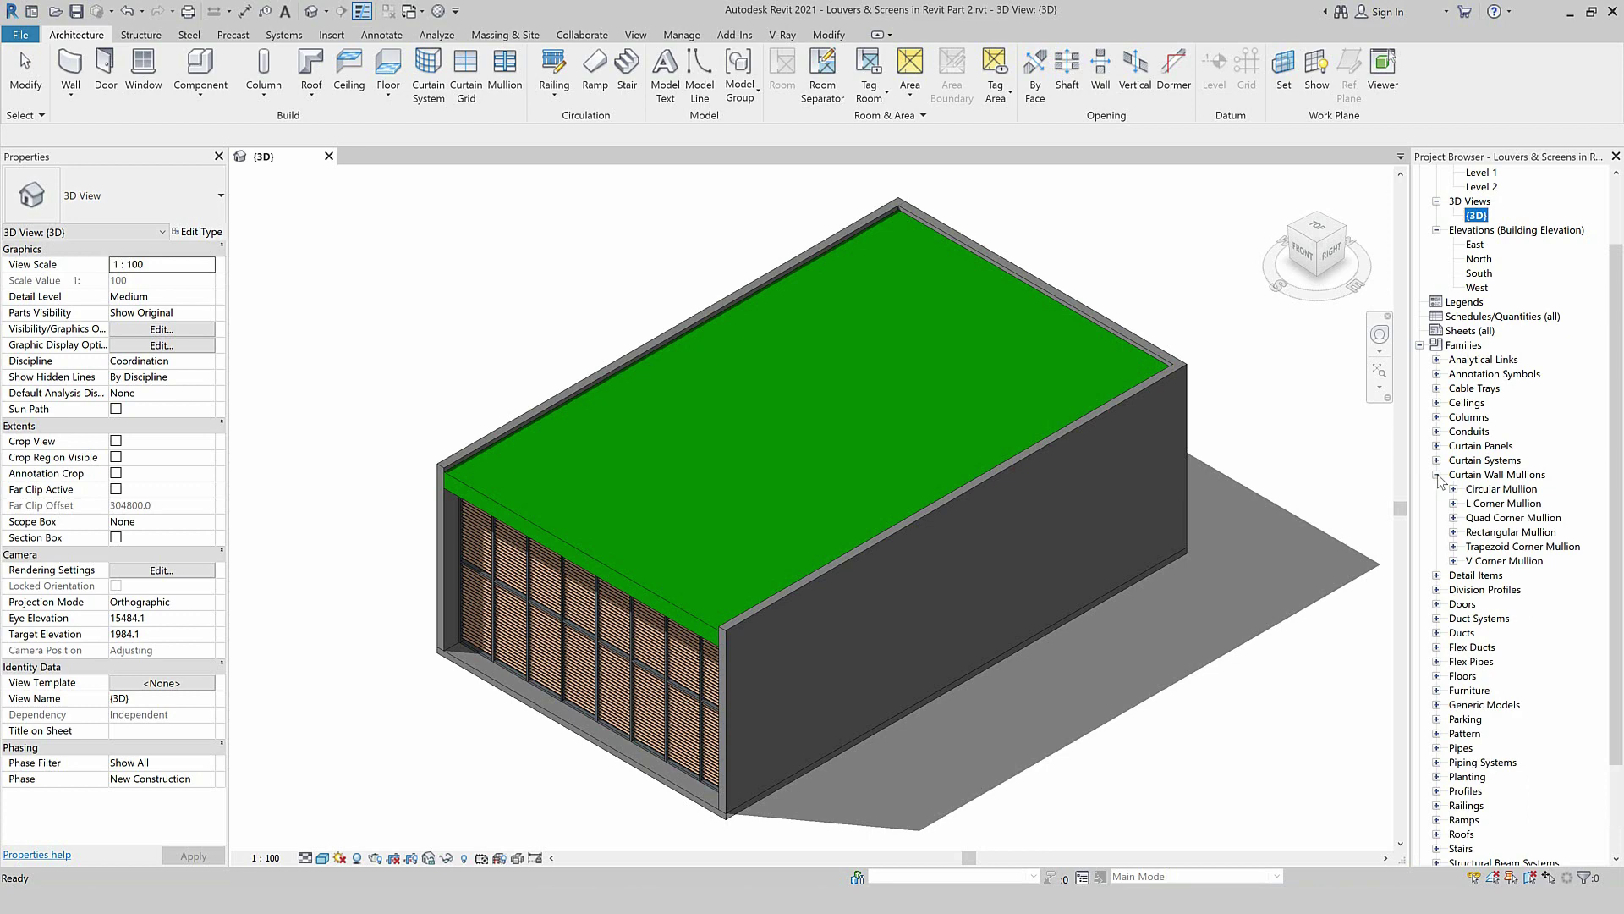
left_click(1454, 533)
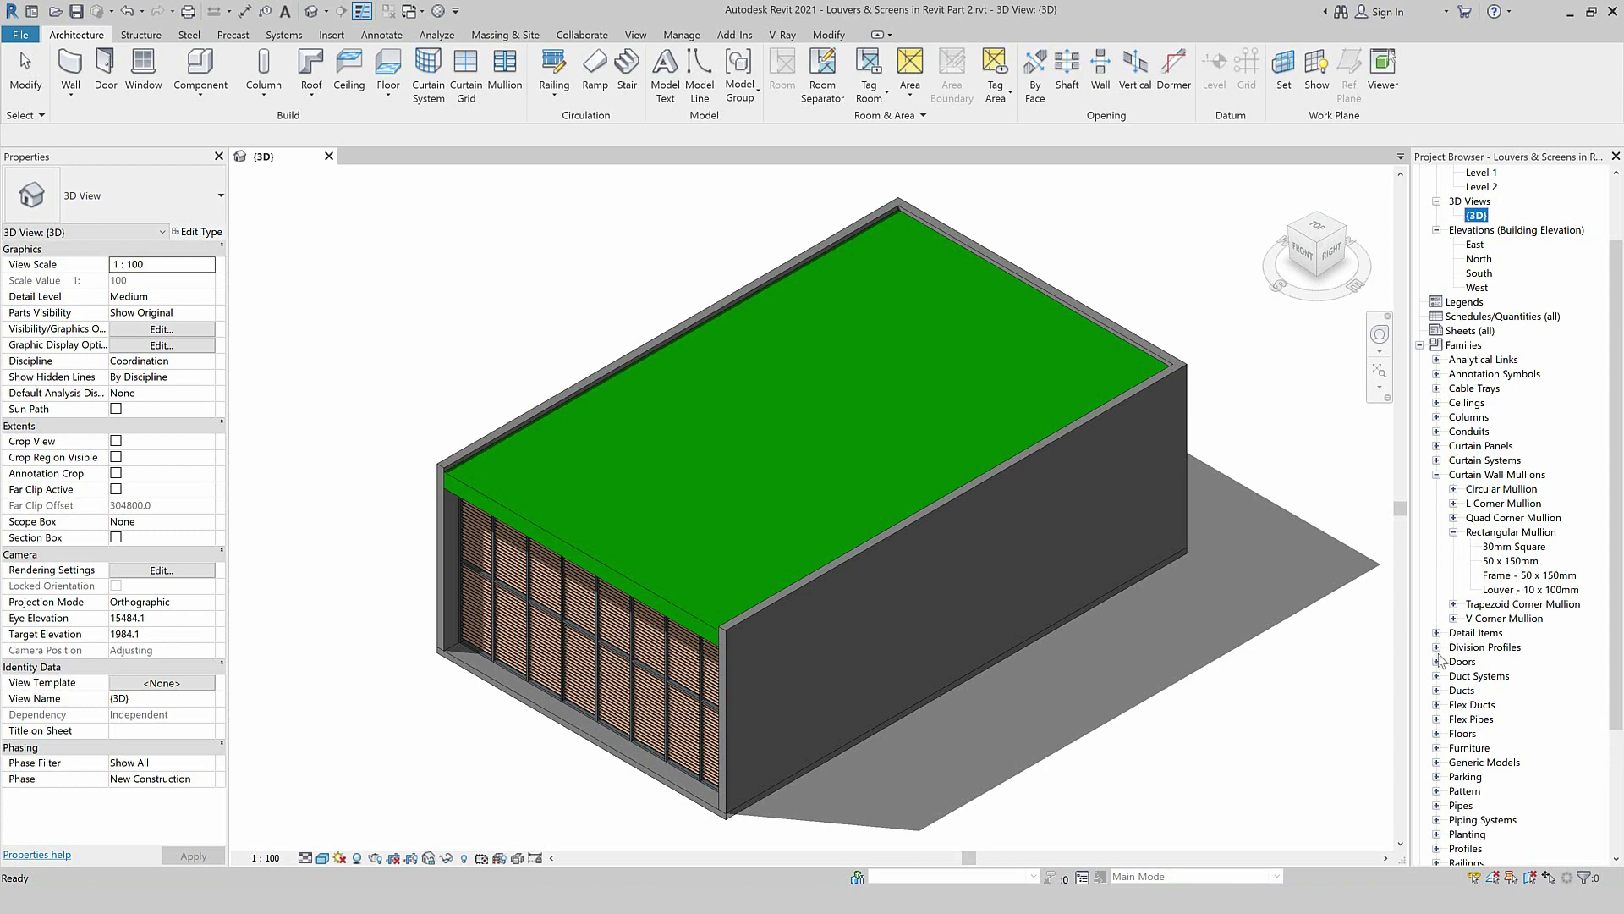
left_click(1502, 590)
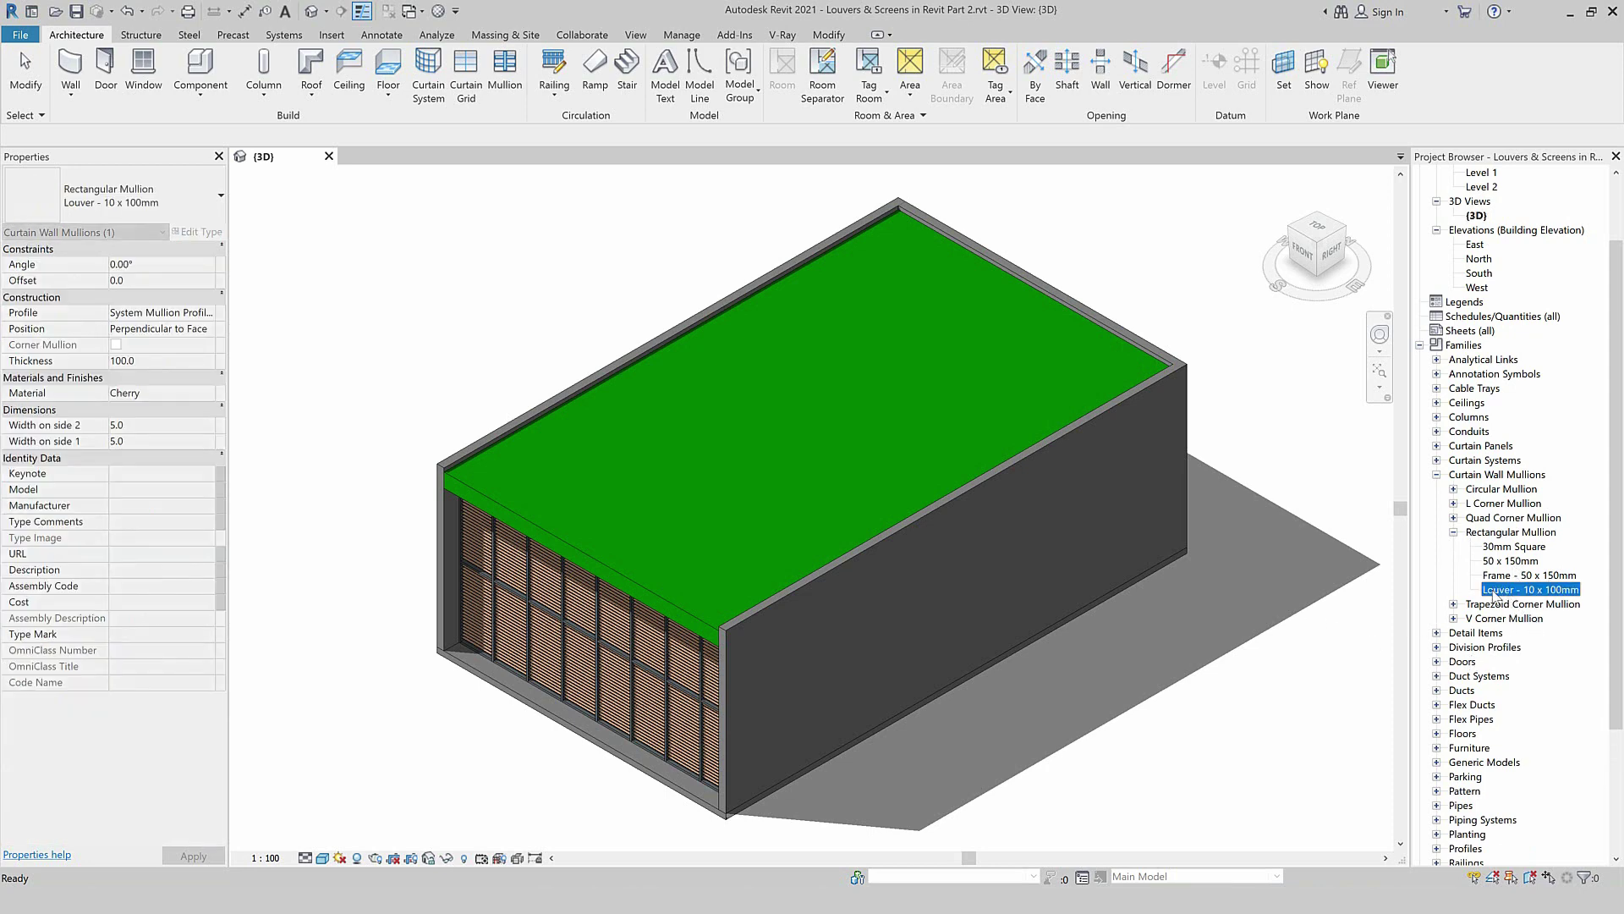
right_click(1498, 595)
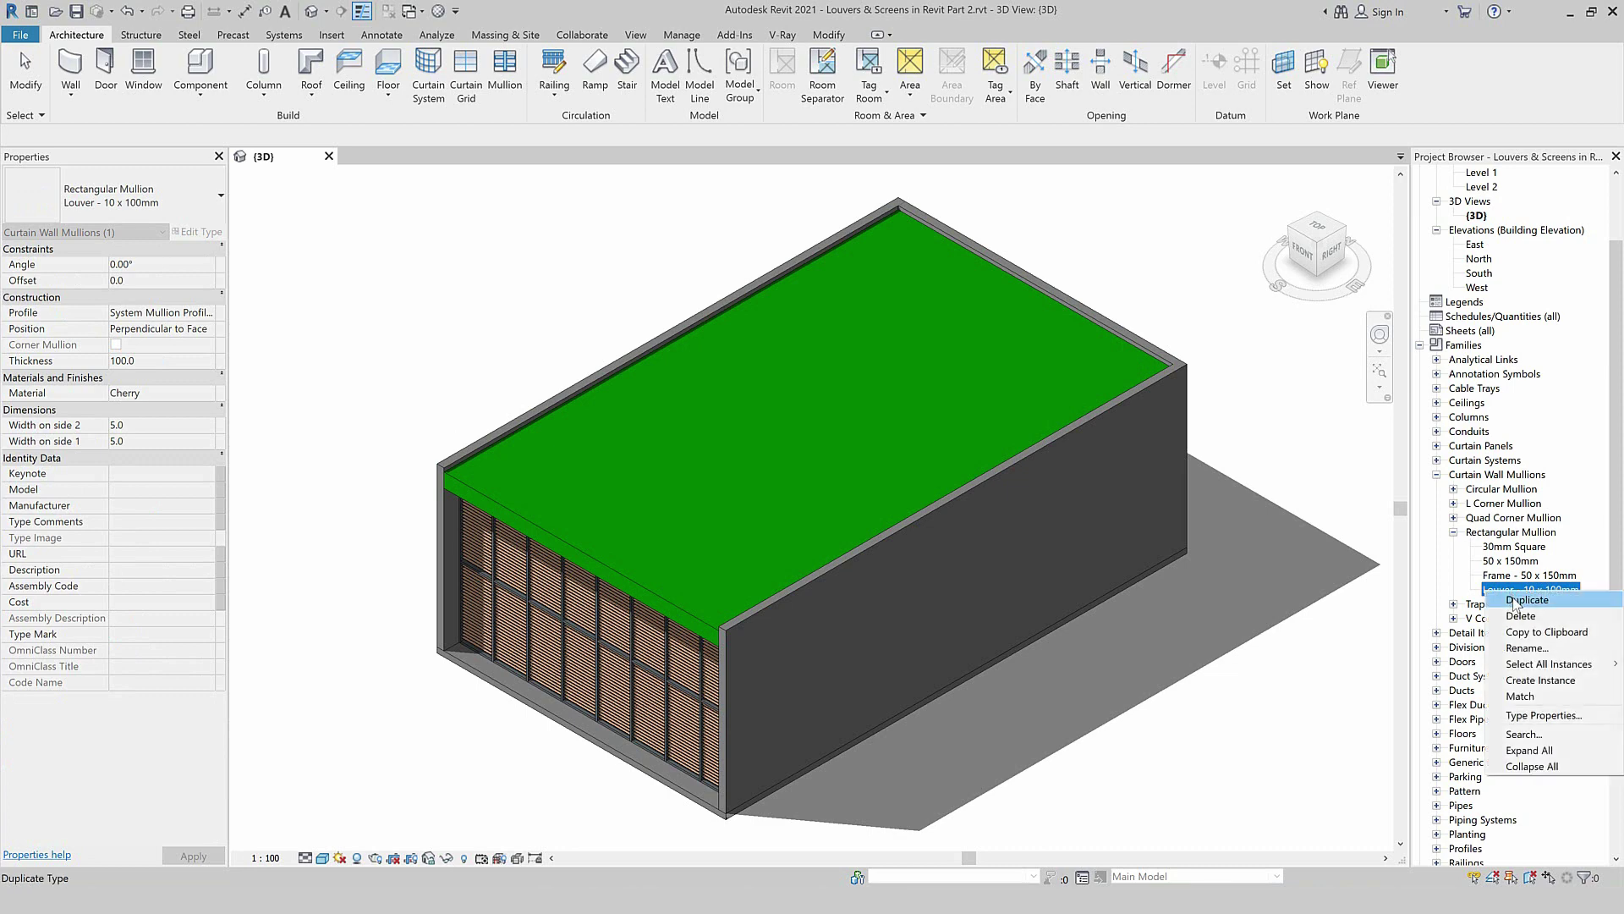
left_click(1511, 601)
Rename the duplicate to Aluminium Louver - 40 x 150mm.
left_click(1489, 604)
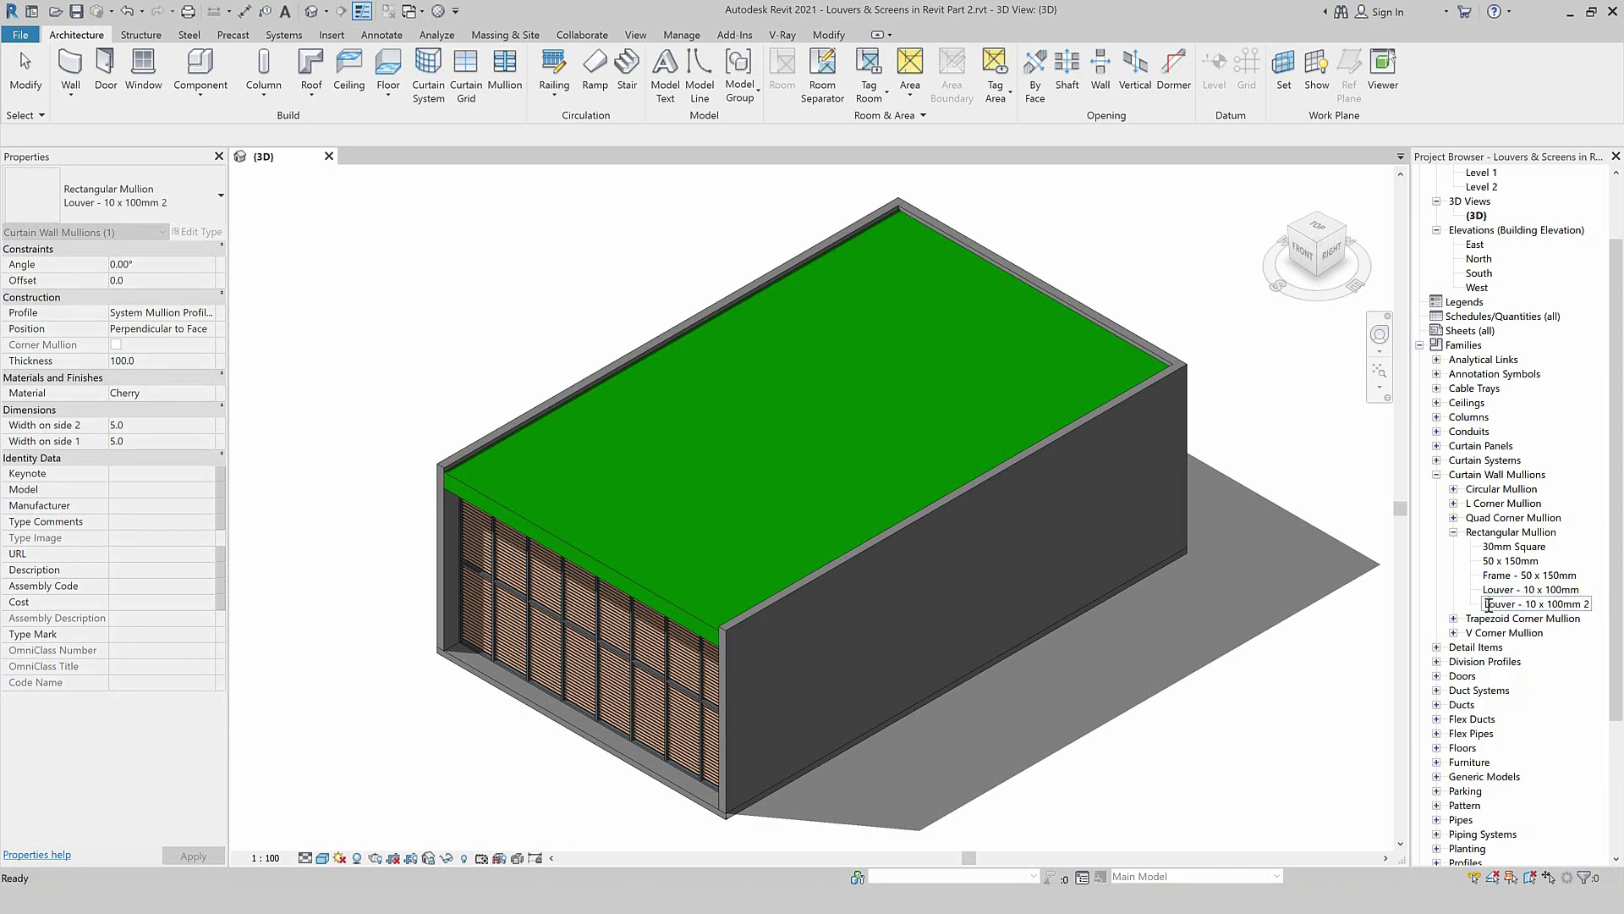
type("Aluminium ")
type("4")
left_click_drag(1602, 604, 1612, 606)
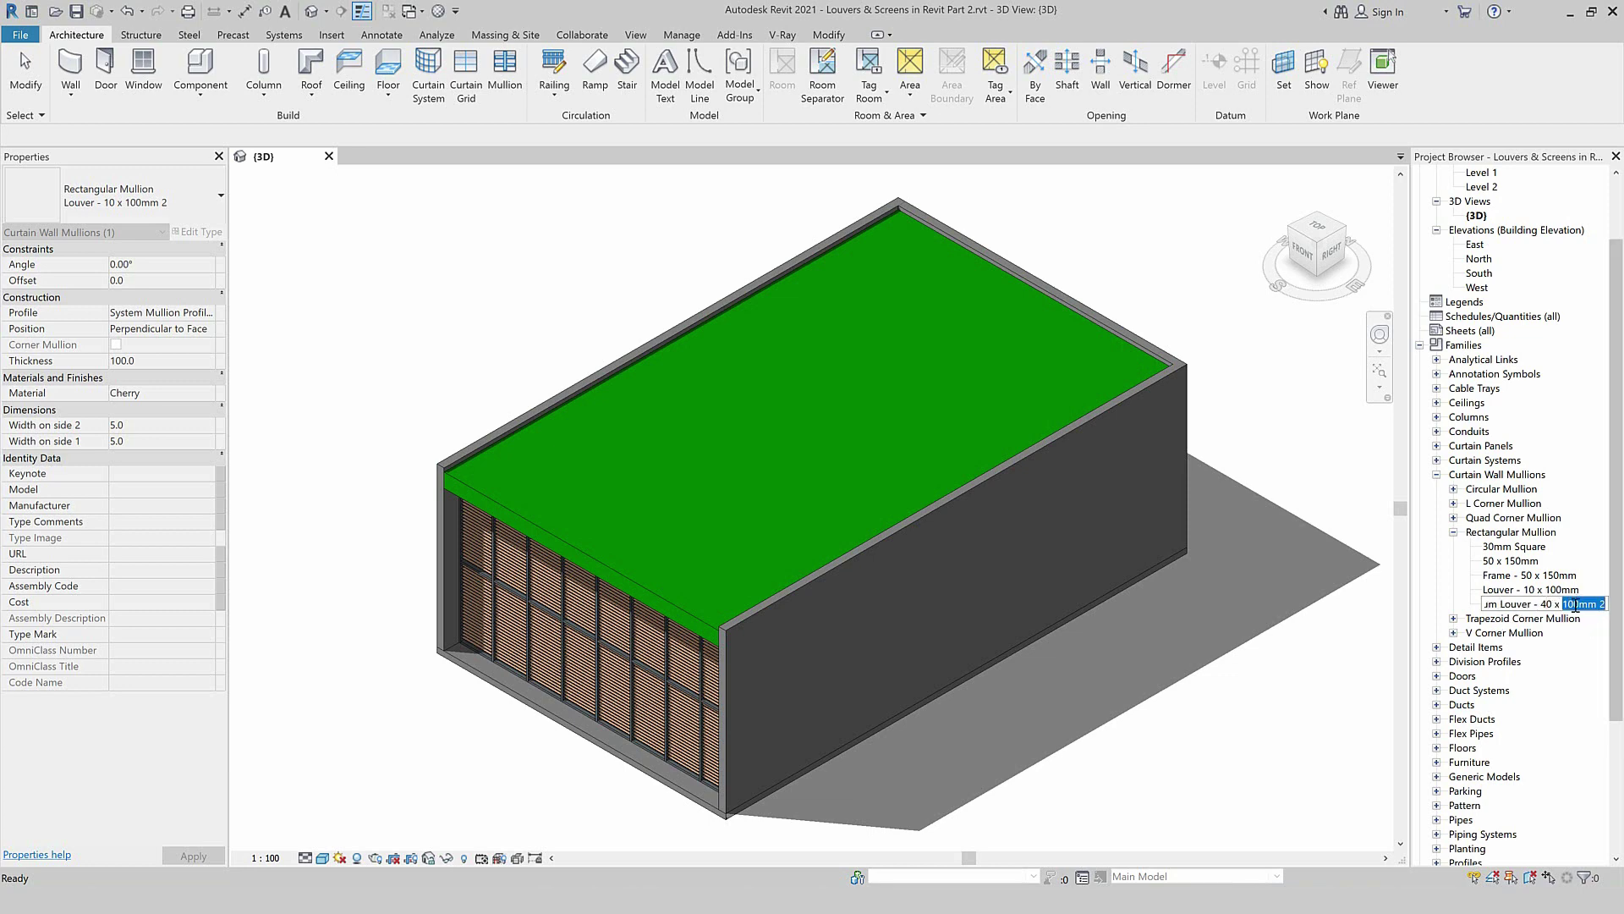
left_click(1577, 604)
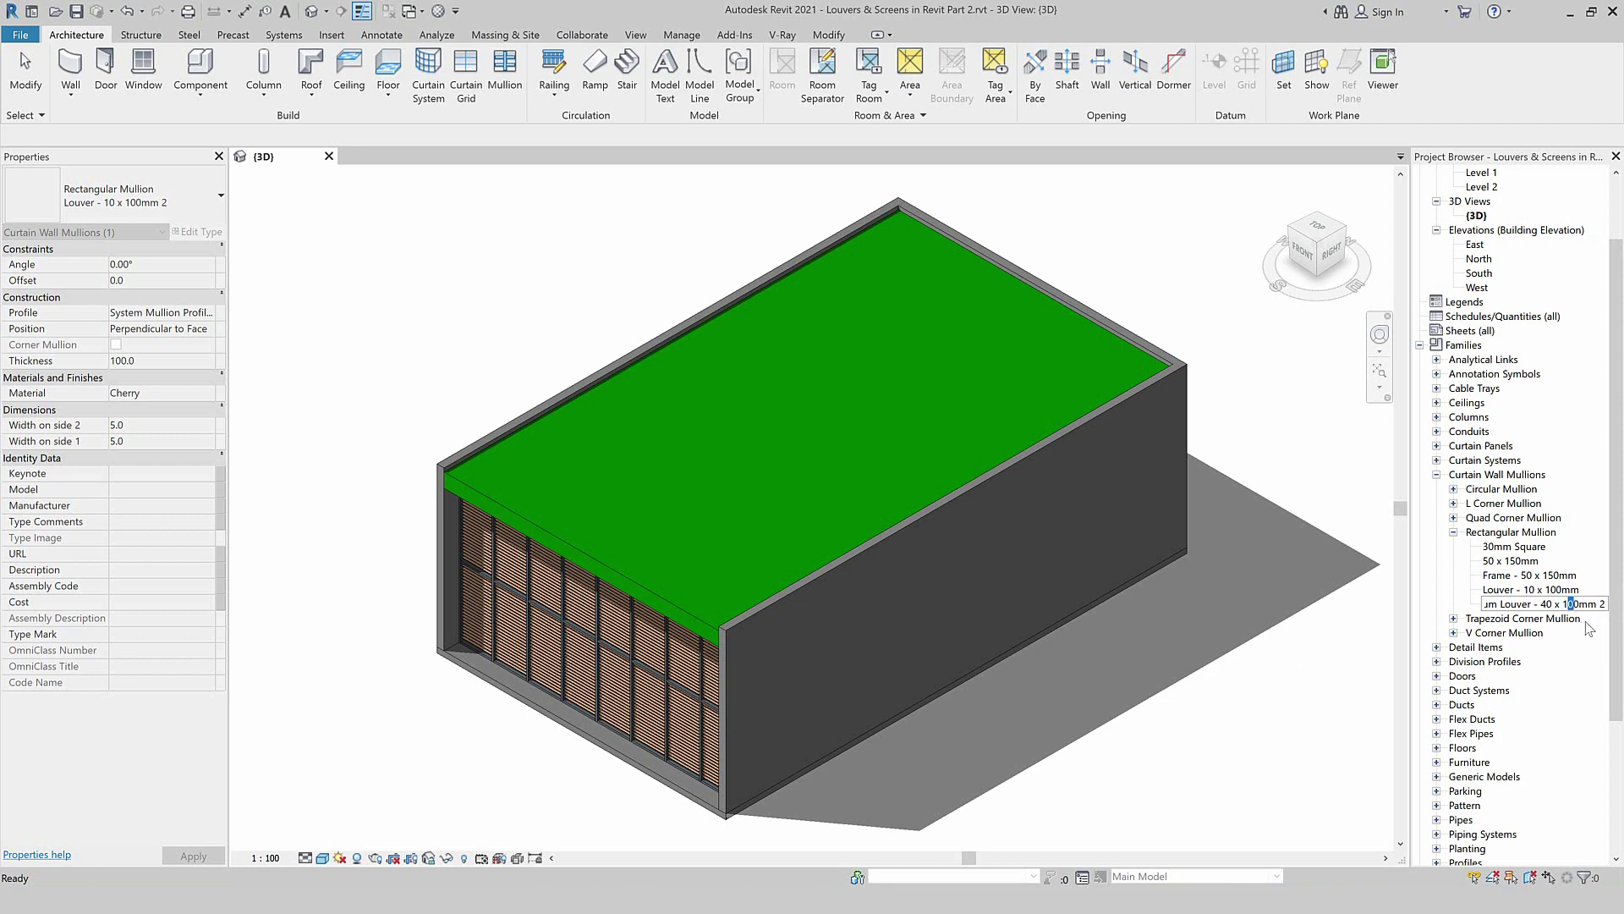
type("5")
key("BackSpace")
key("BackSpace")
key("Return")
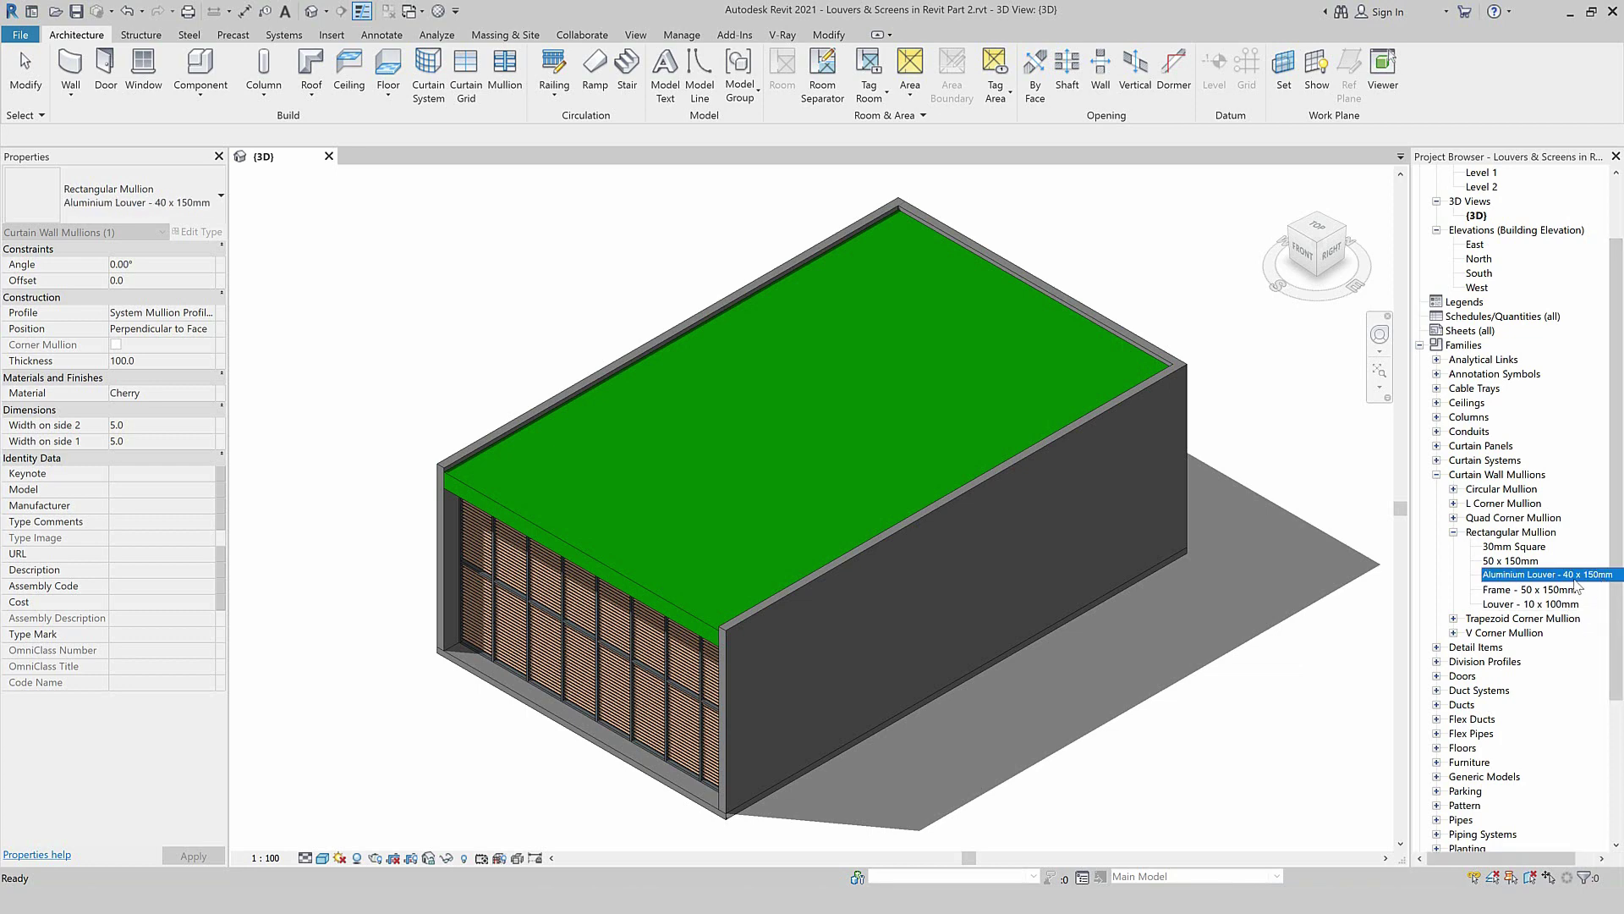
Set the Aluminium Louver type's angle to 30° and its material to Aluminium.
double_click(1572, 576)
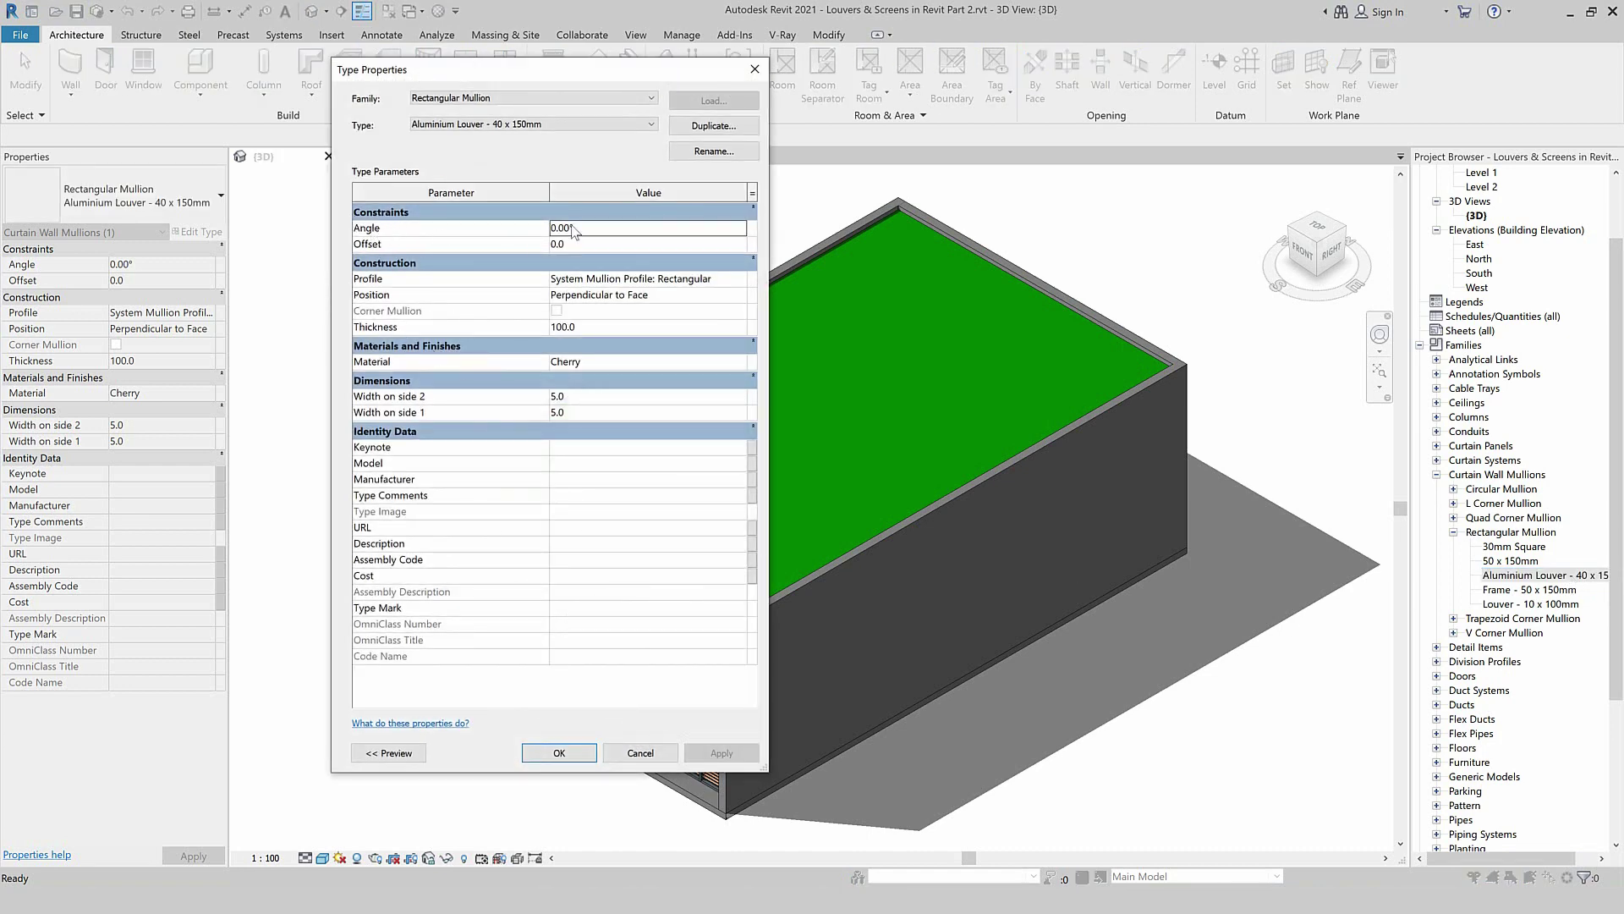
left_click_drag(598, 227, 527, 220)
type("30")
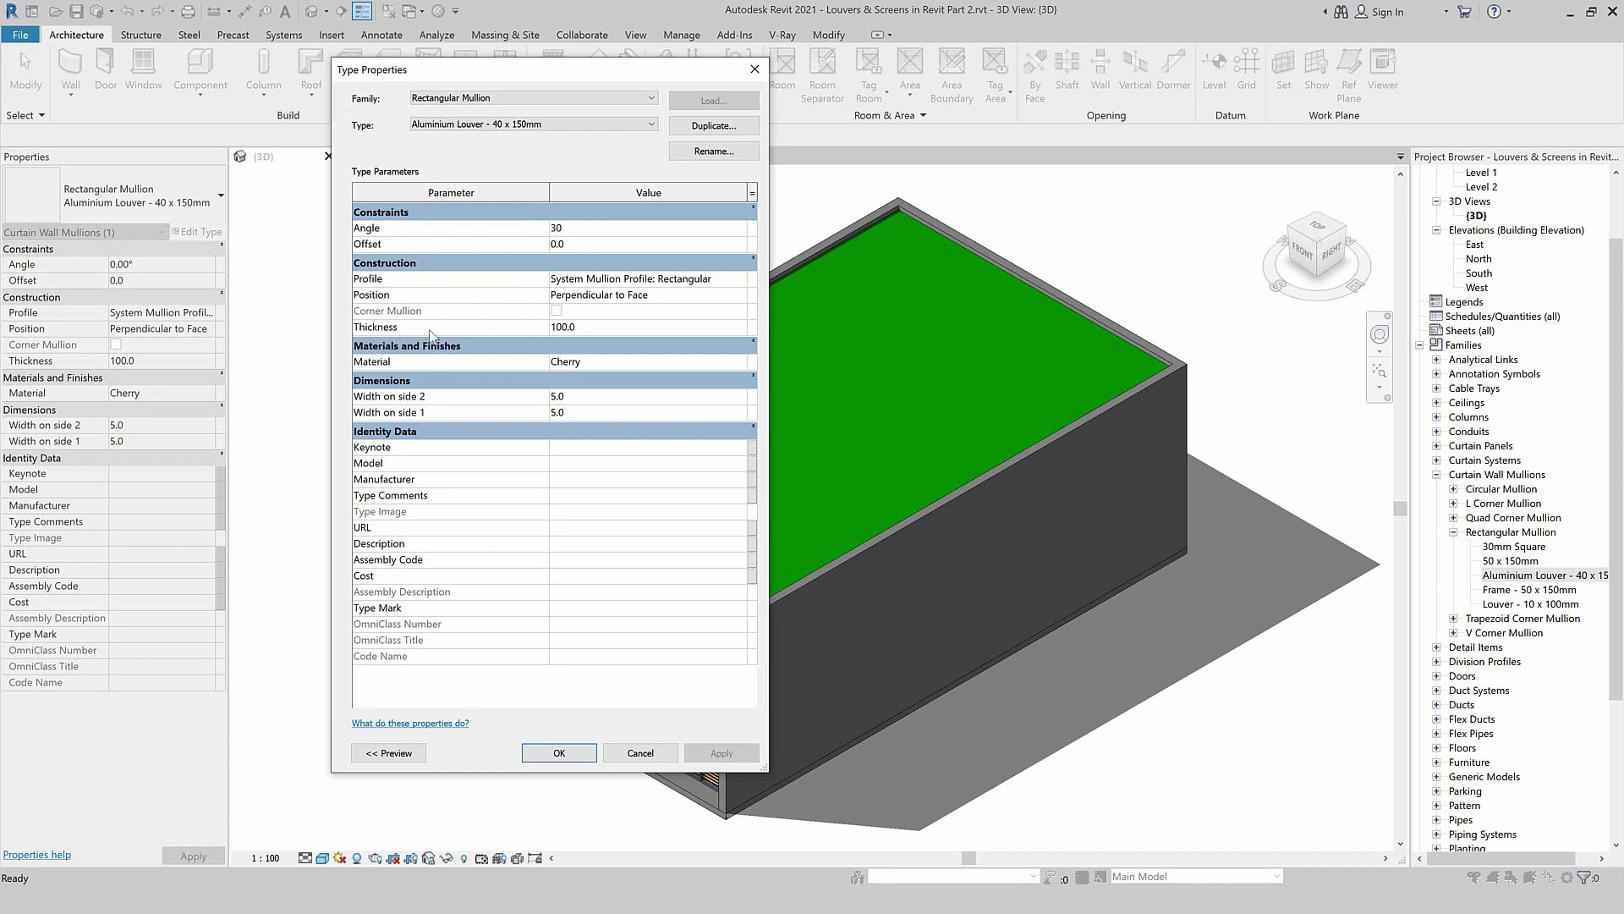
left_click(584, 327)
left_click(744, 364)
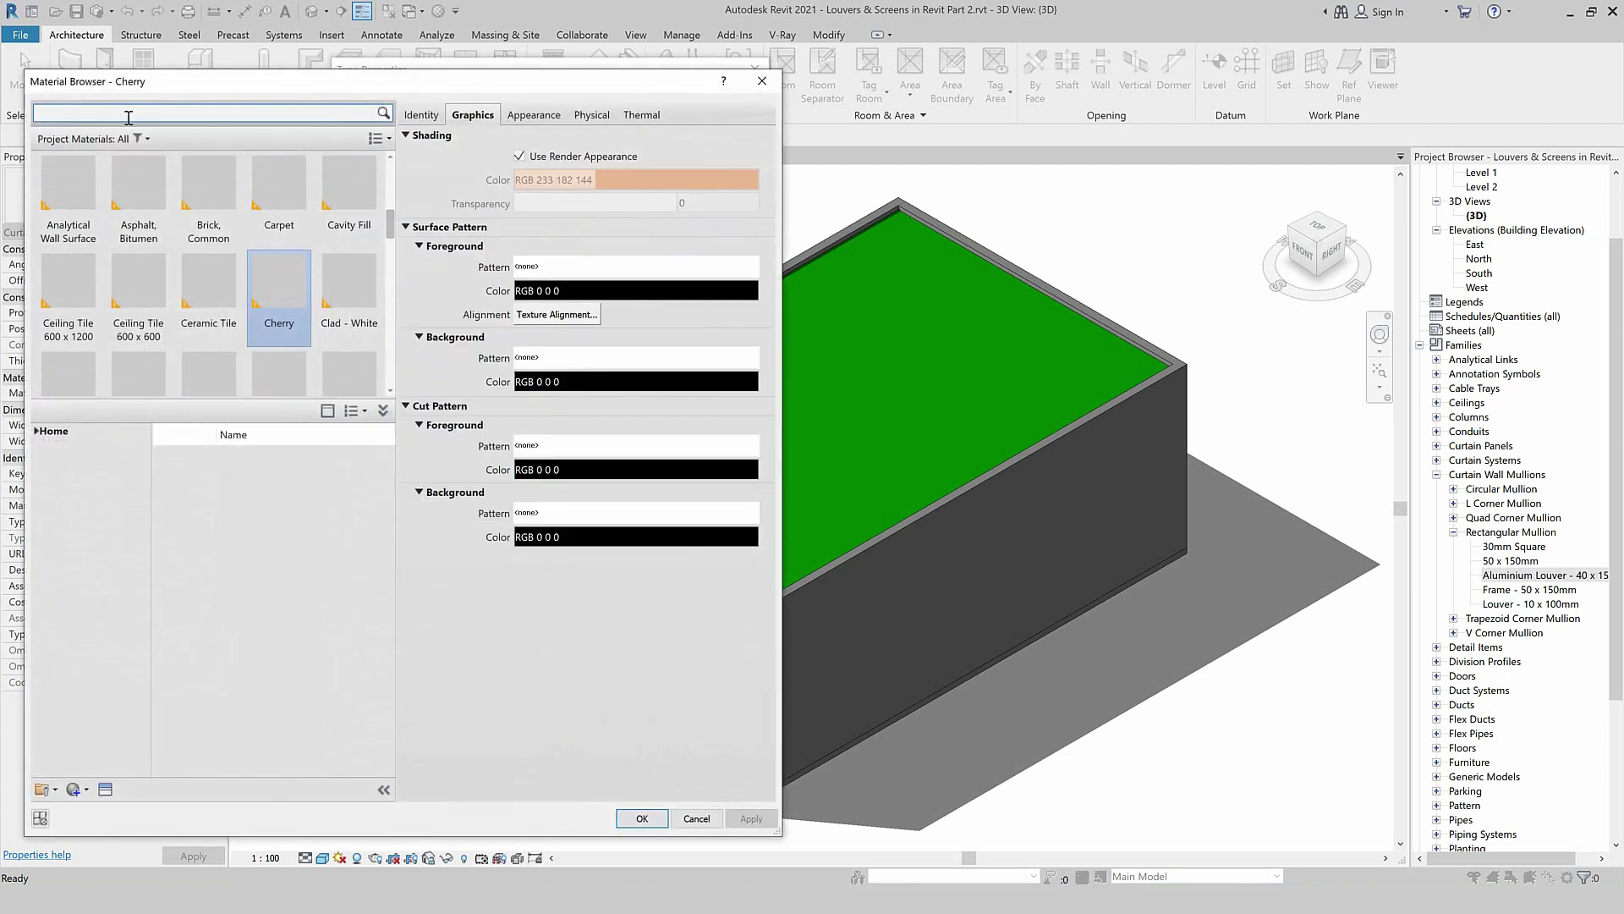
type("Aluminium")
left_click(59, 203)
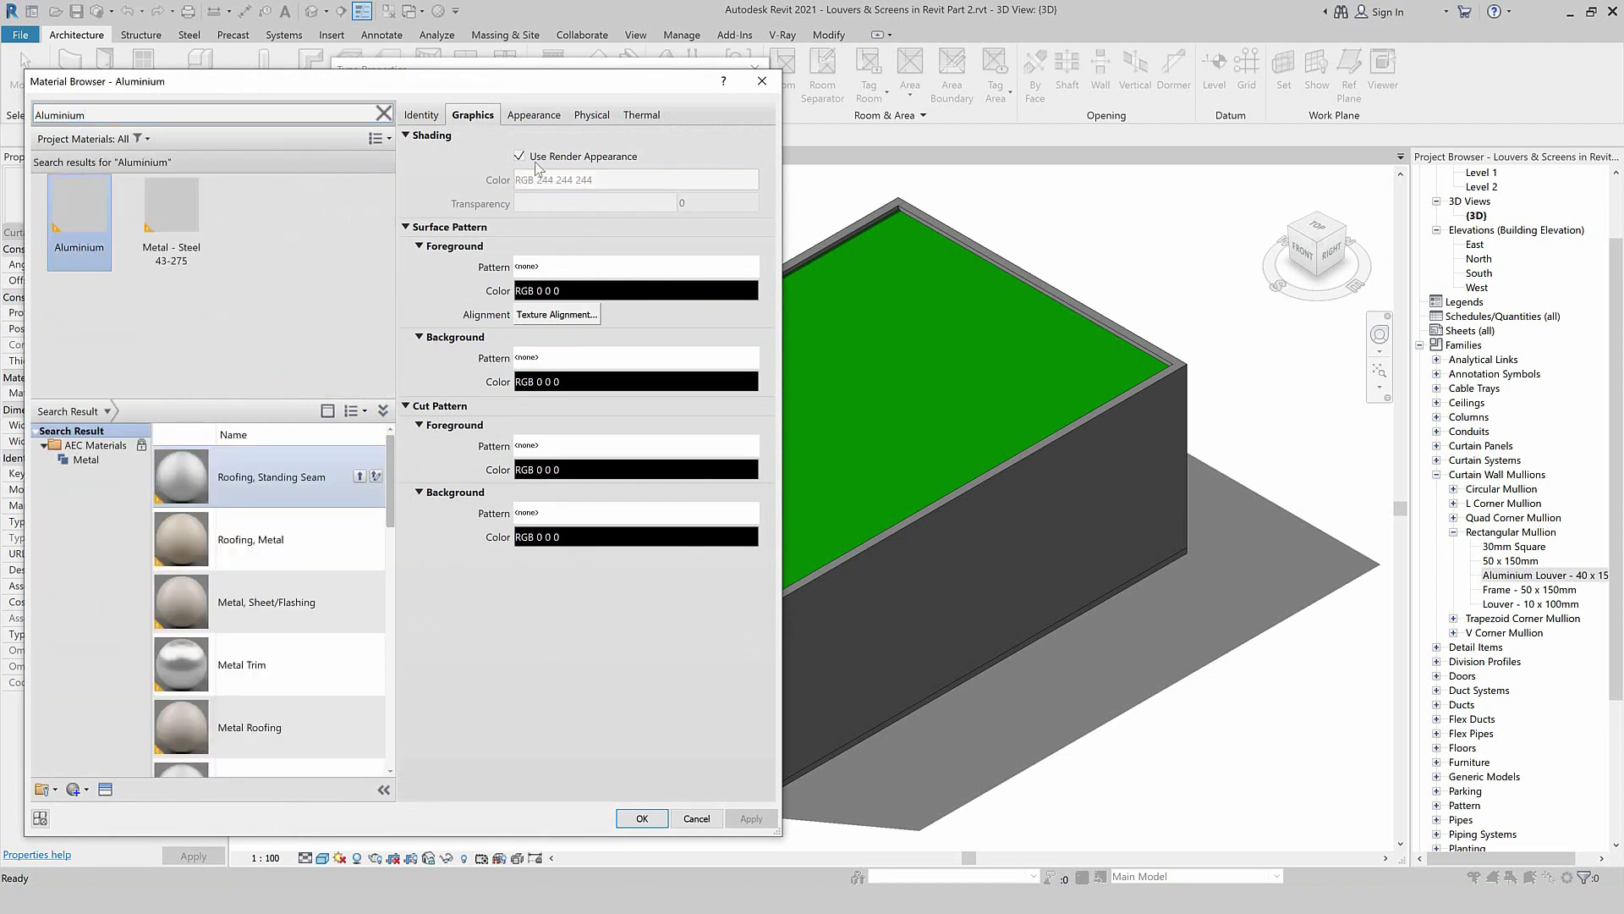
left_click(645, 816)
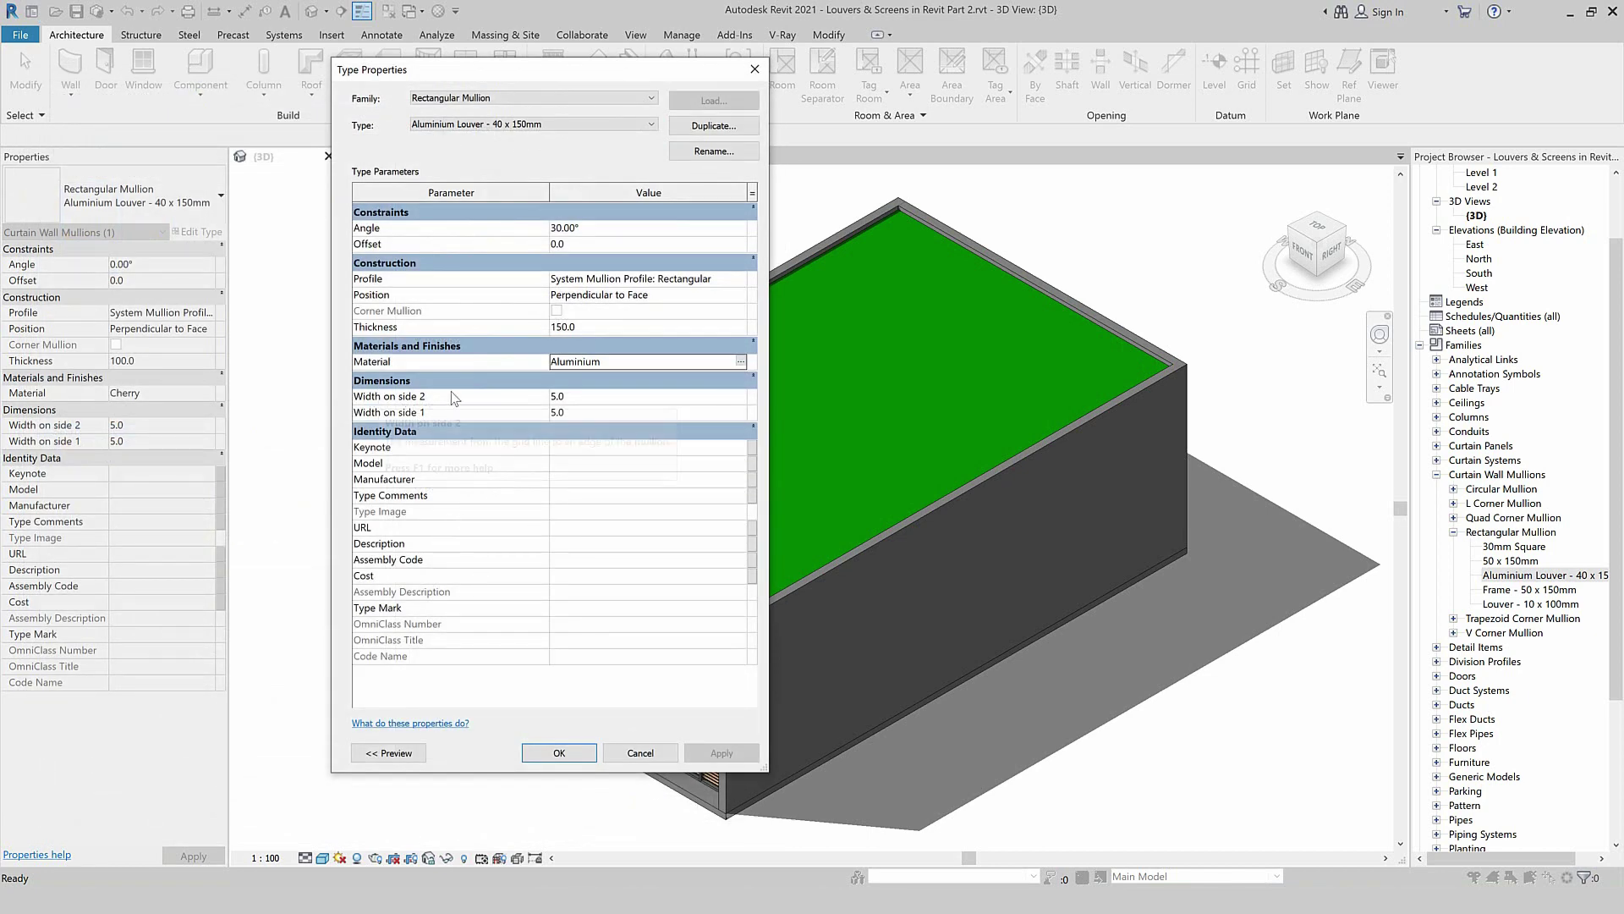
Set Width on side 2 and side 1 to 20 and apply the type properties.
left_click(581, 398)
type("20")
left_click(582, 413)
type("20")
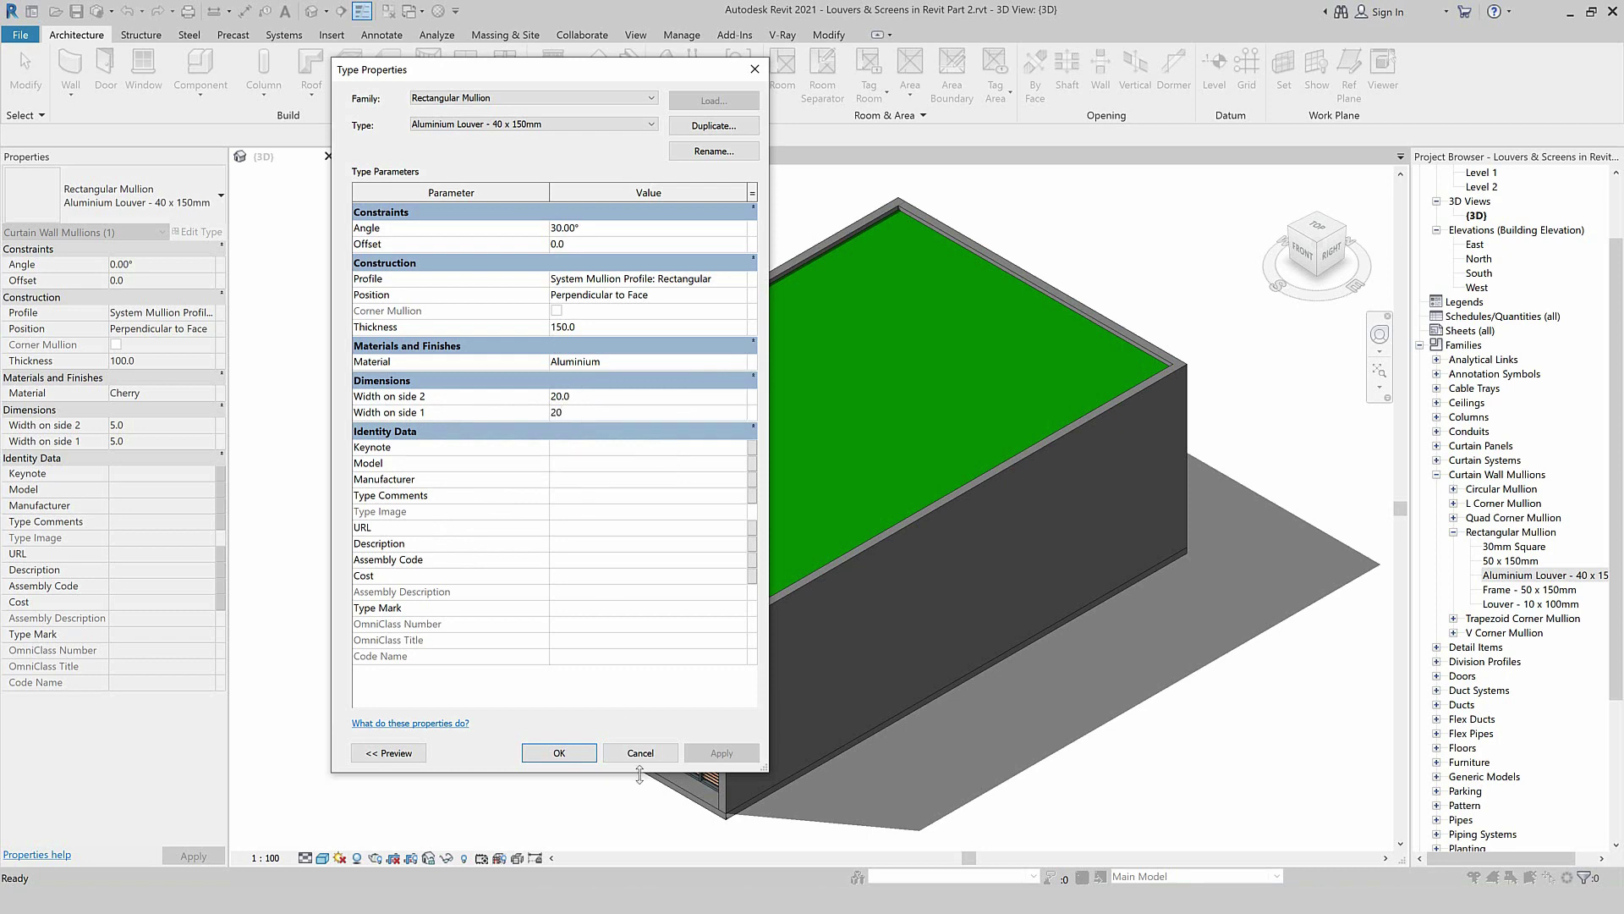
left_click(559, 752)
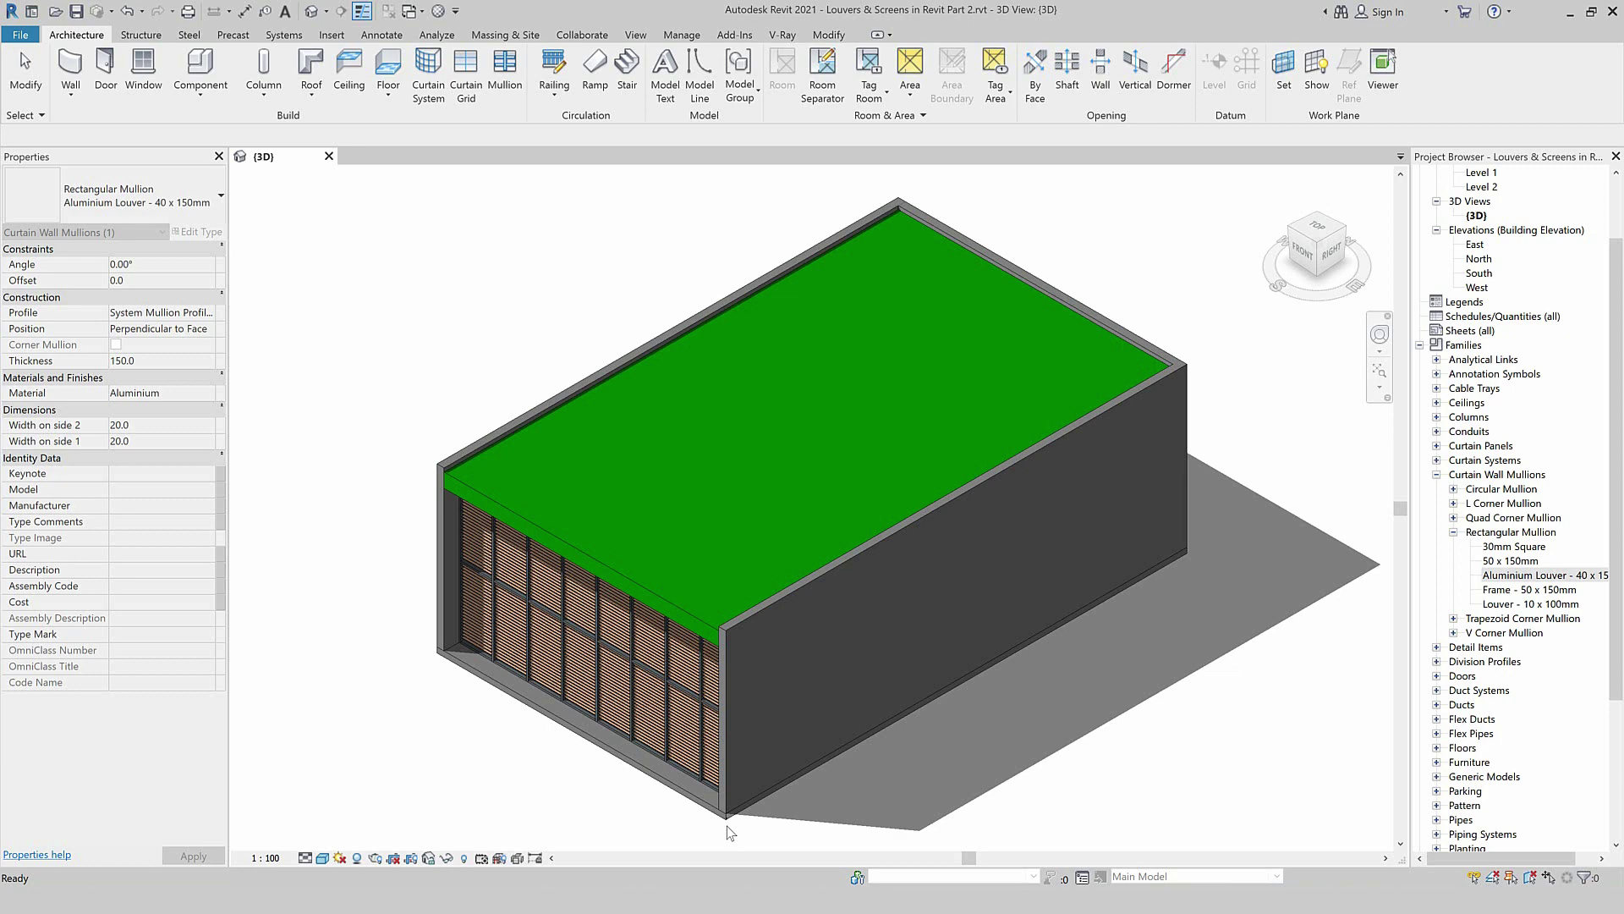
key("w")
key("a")
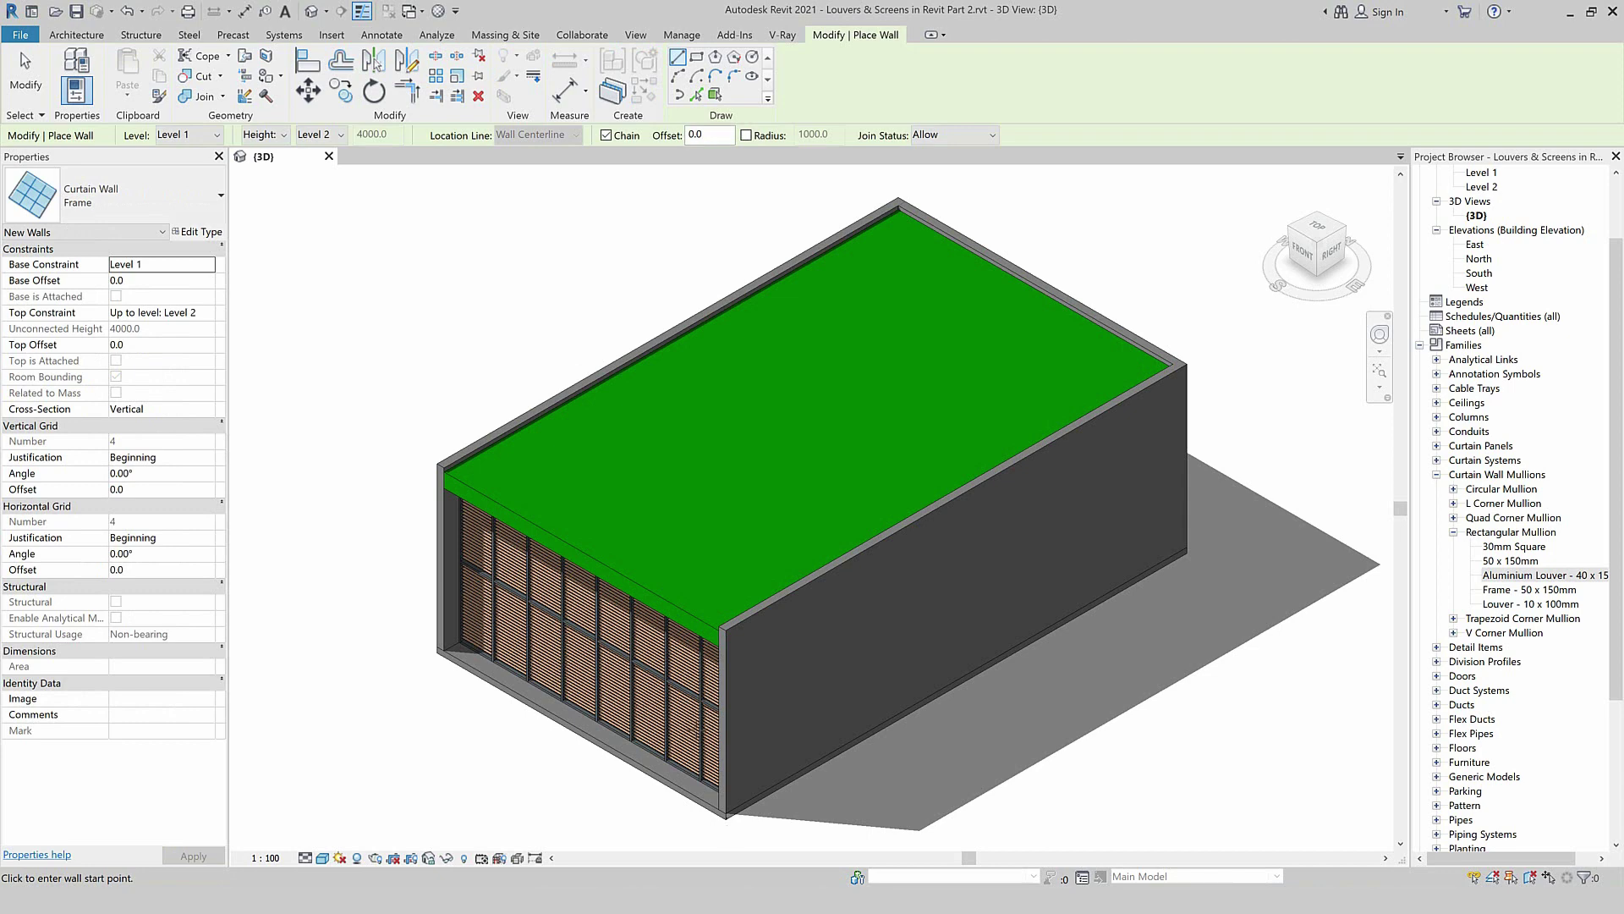
Duplicate the Horizontal Louver curtain wall type as Aluminium Horizontal Louver.
left_click(203, 205)
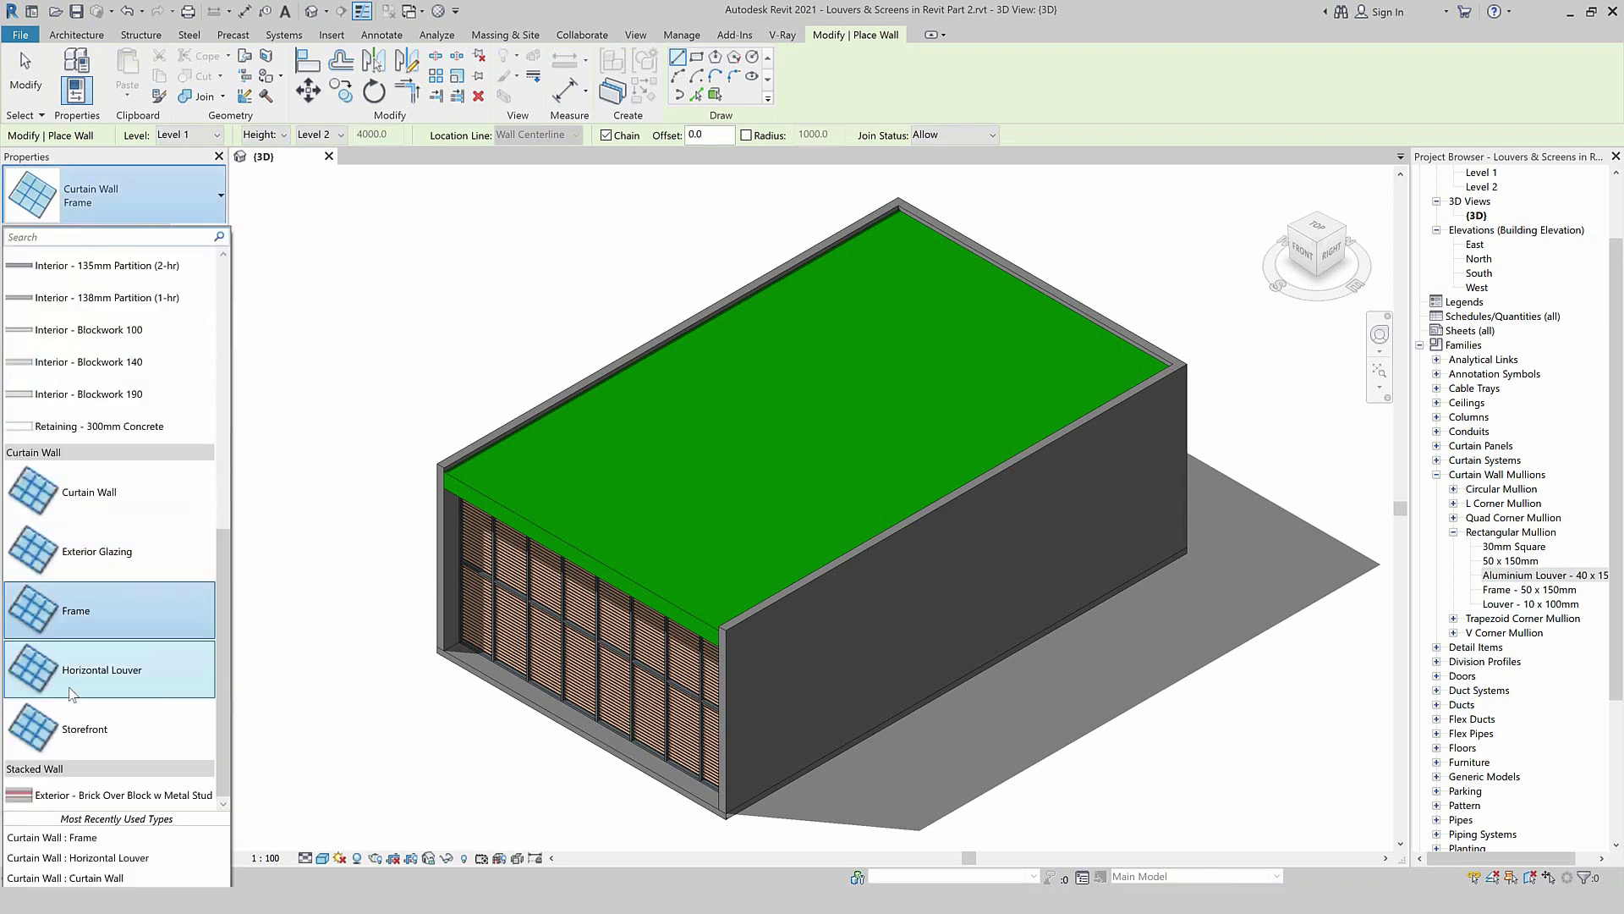
left_click(135, 673)
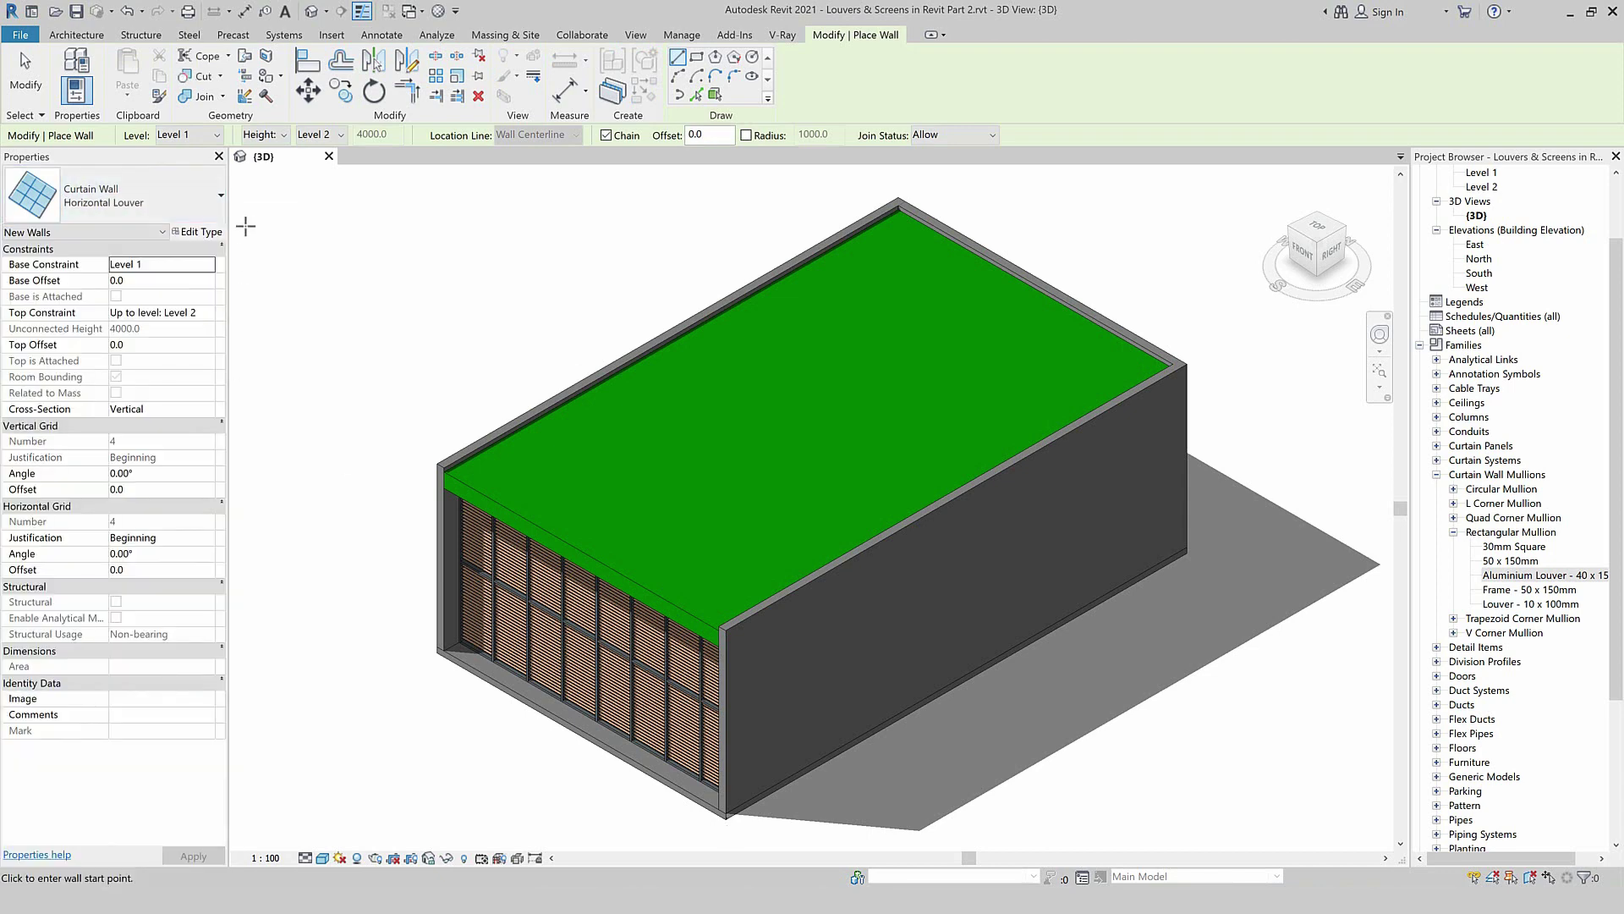
left_click(203, 232)
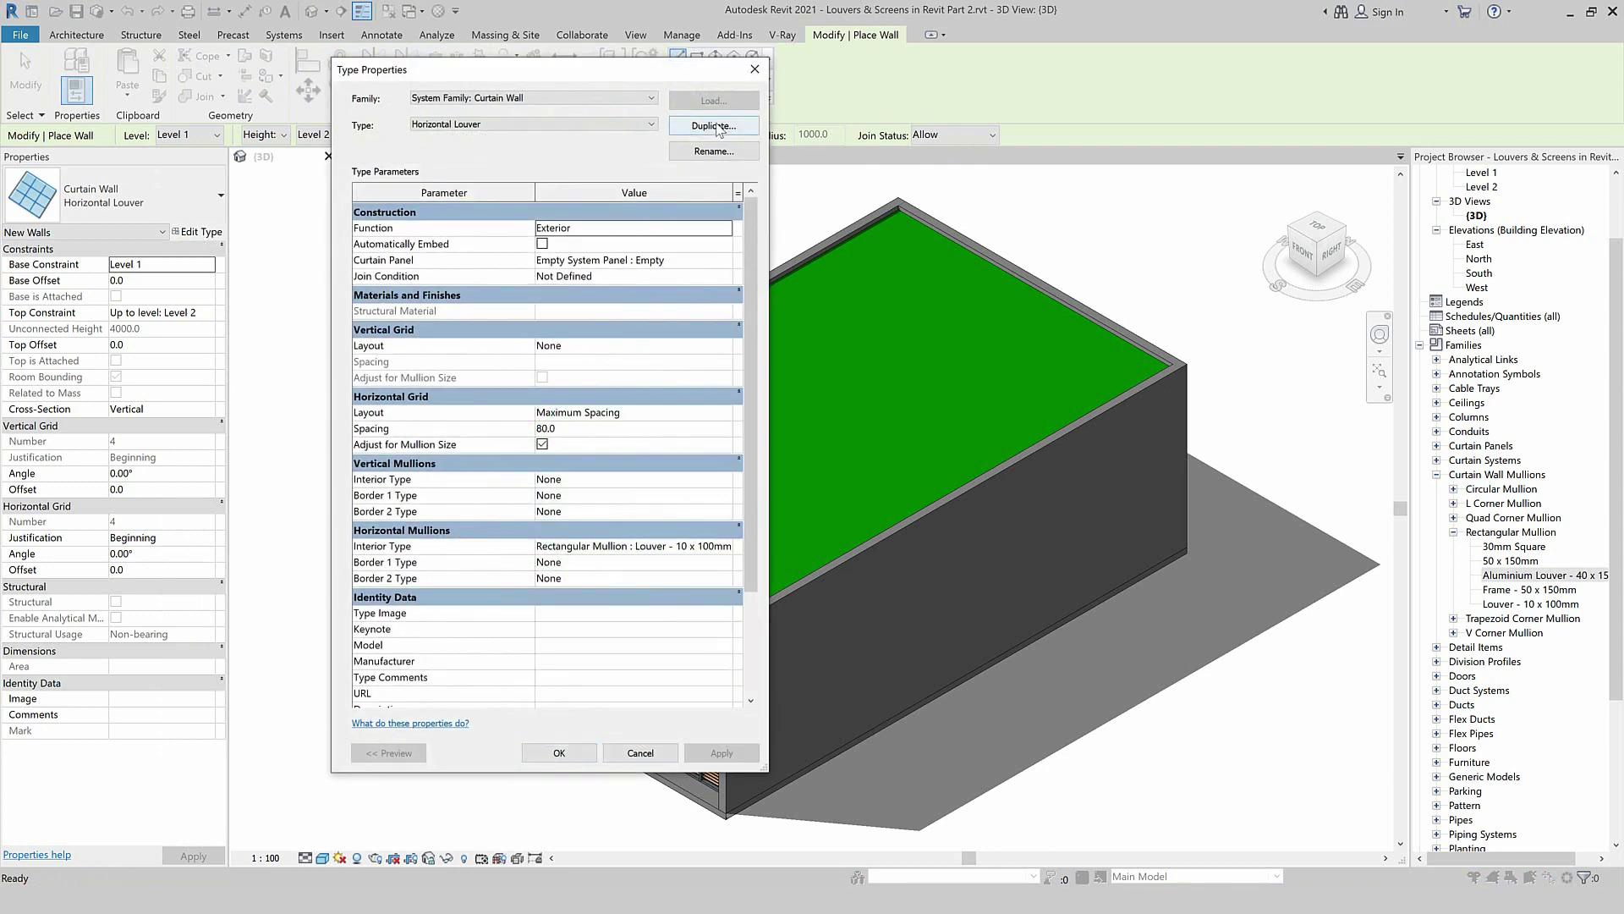
left_click(714, 125)
left_click(233, 313)
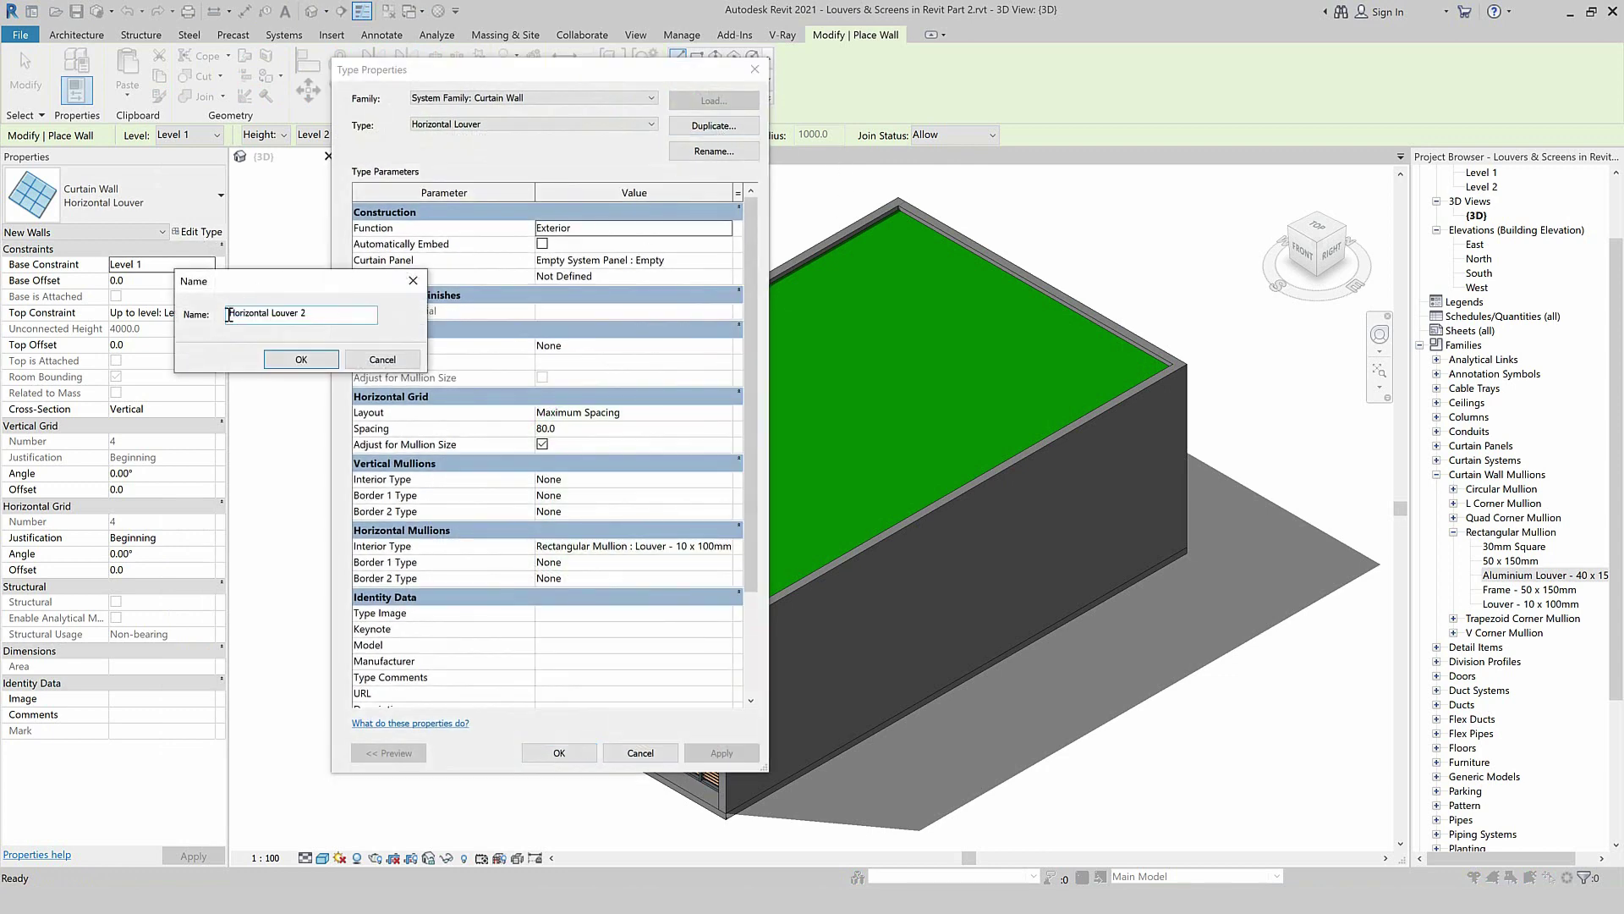
type("Aluminium")
key("BackSpace")
key("BackSpace")
left_click(298, 361)
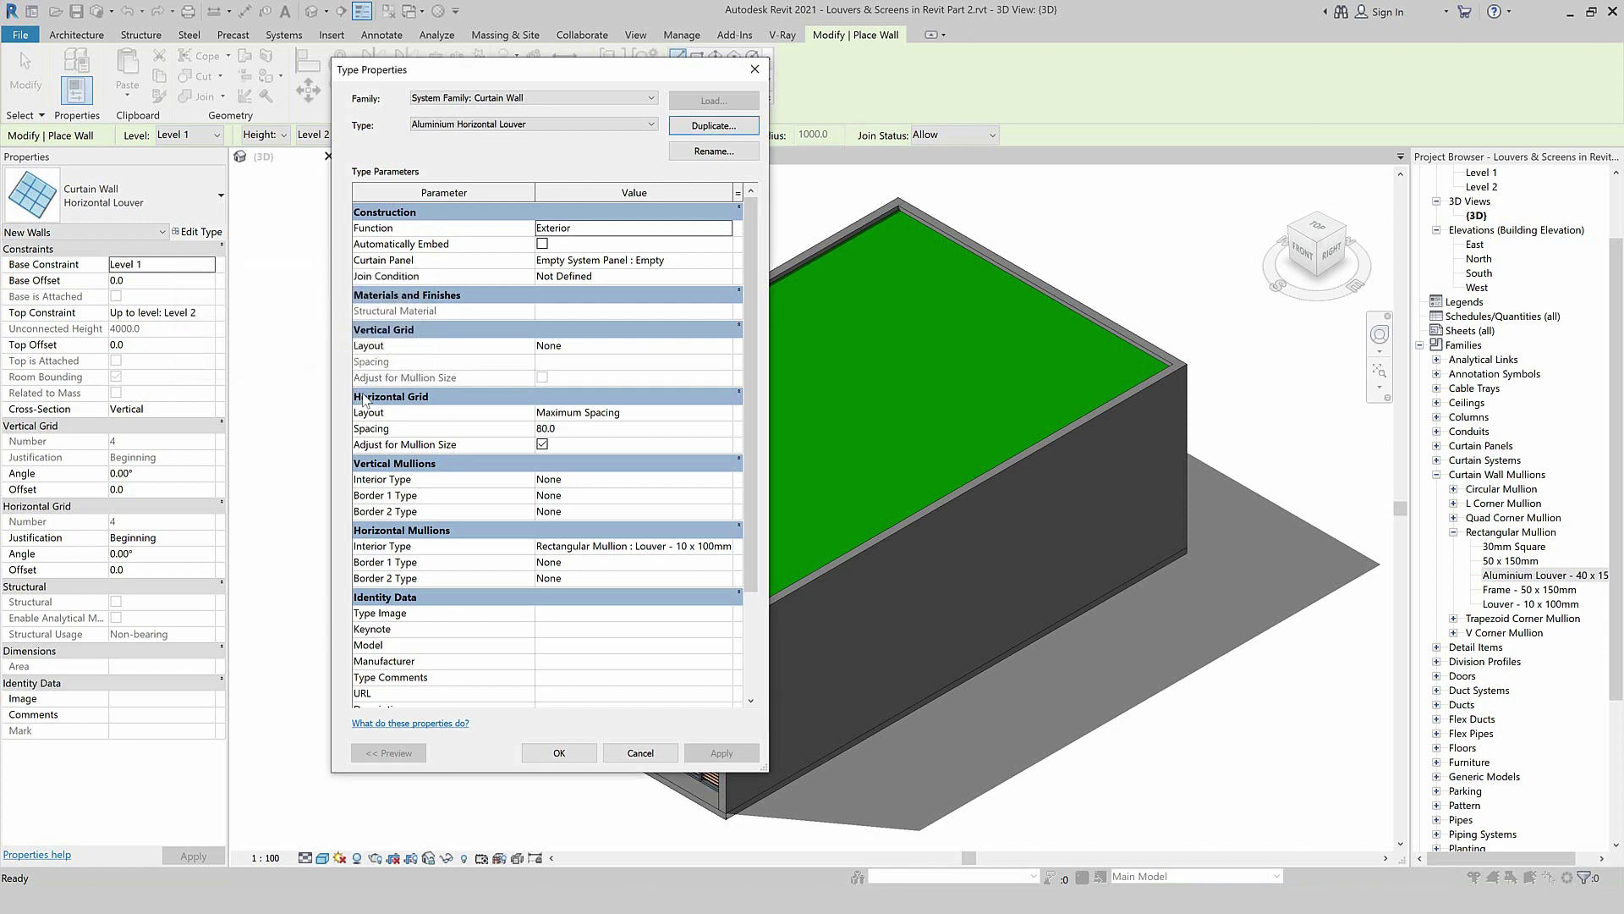
Give it horizontal grid spacing 100 and Aluminium Louver horizontal mullions.
left_click(580, 430)
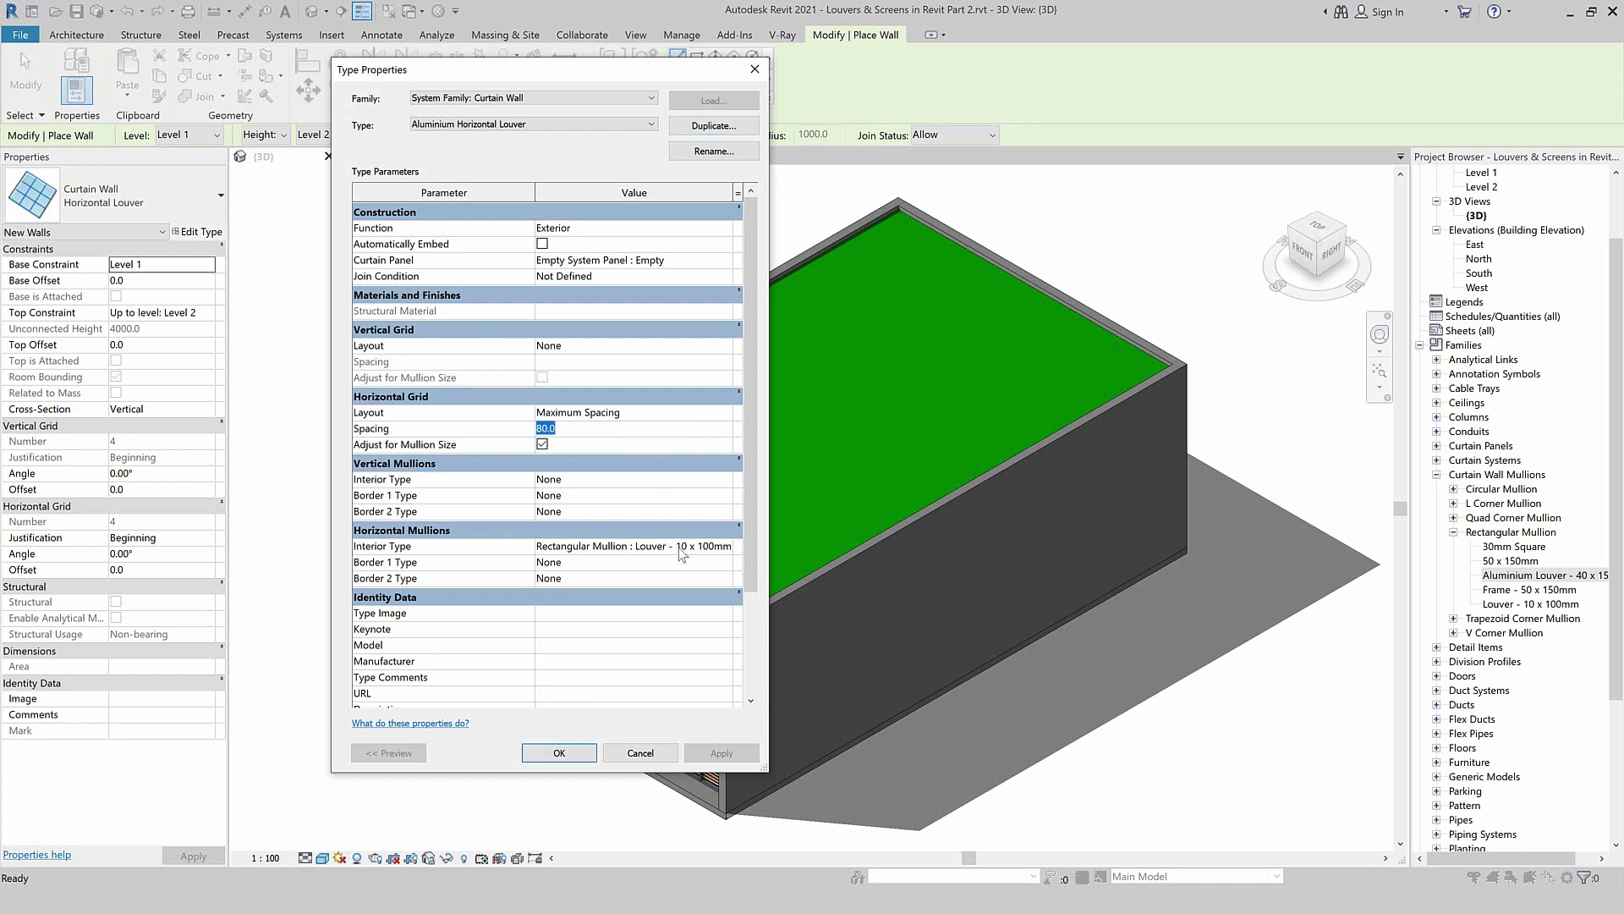
mouse_move(511, 429)
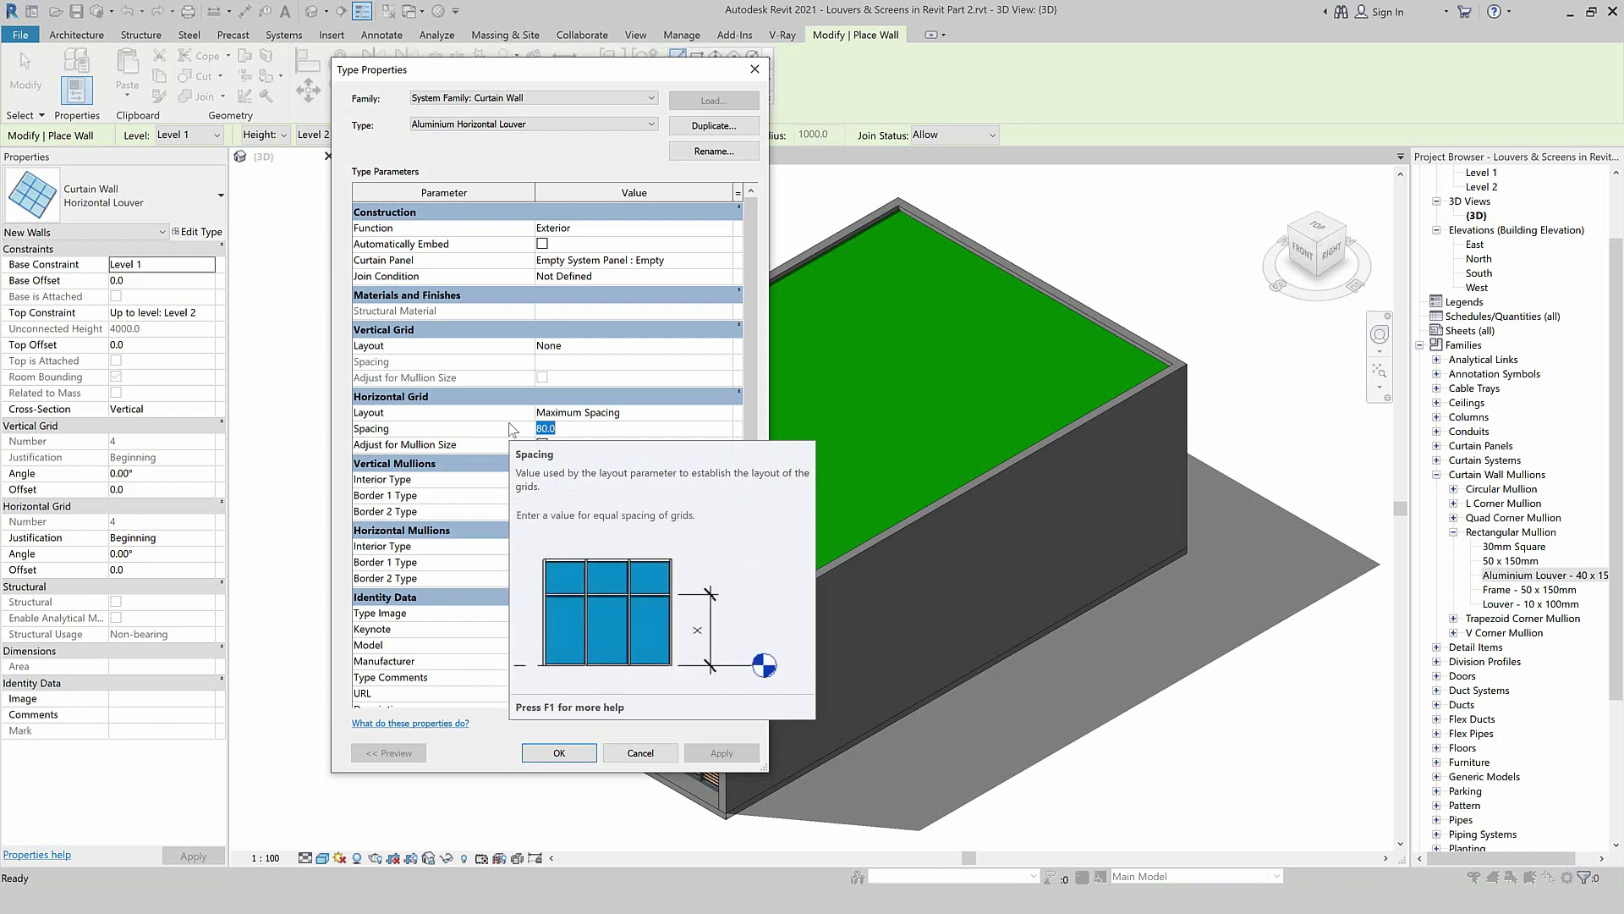
type("1")
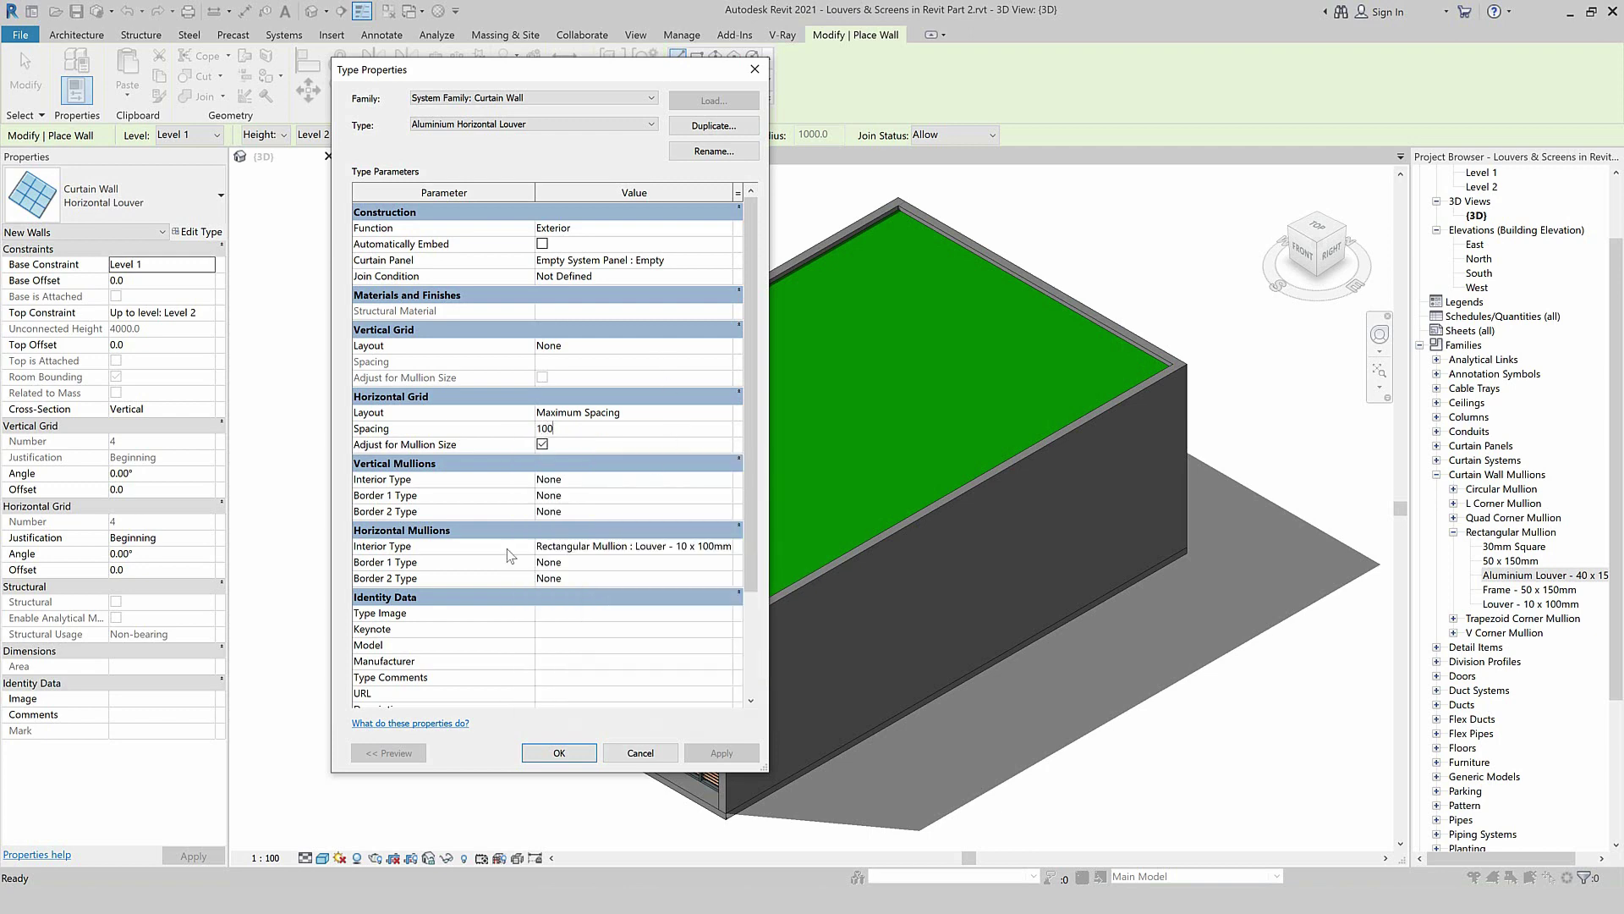
left_click(727, 547)
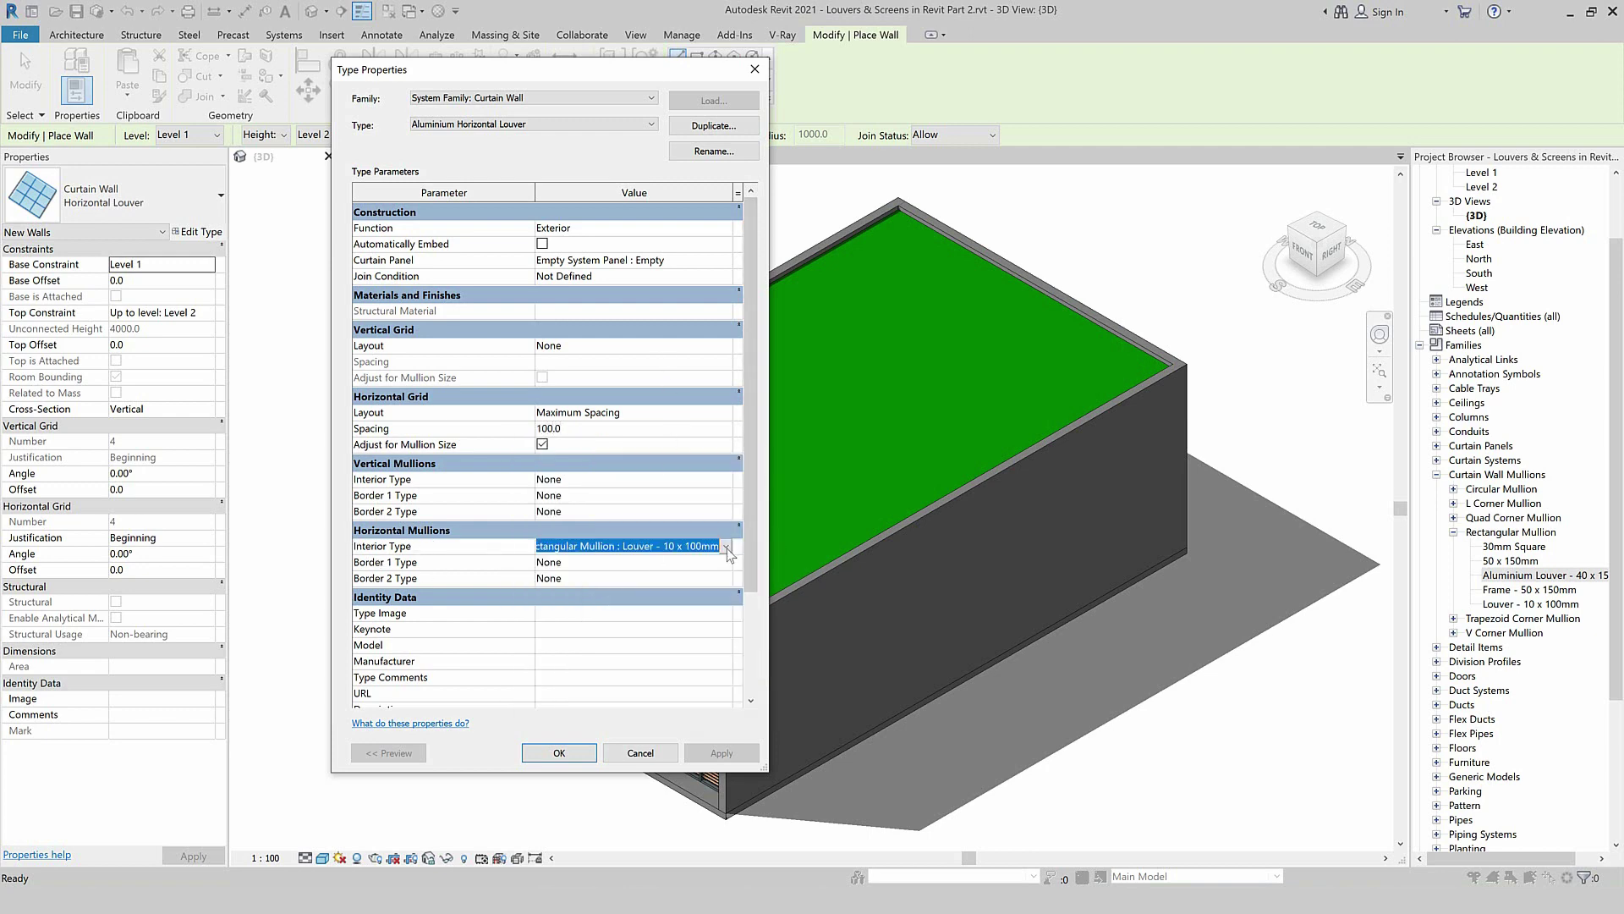
left_click(719, 606)
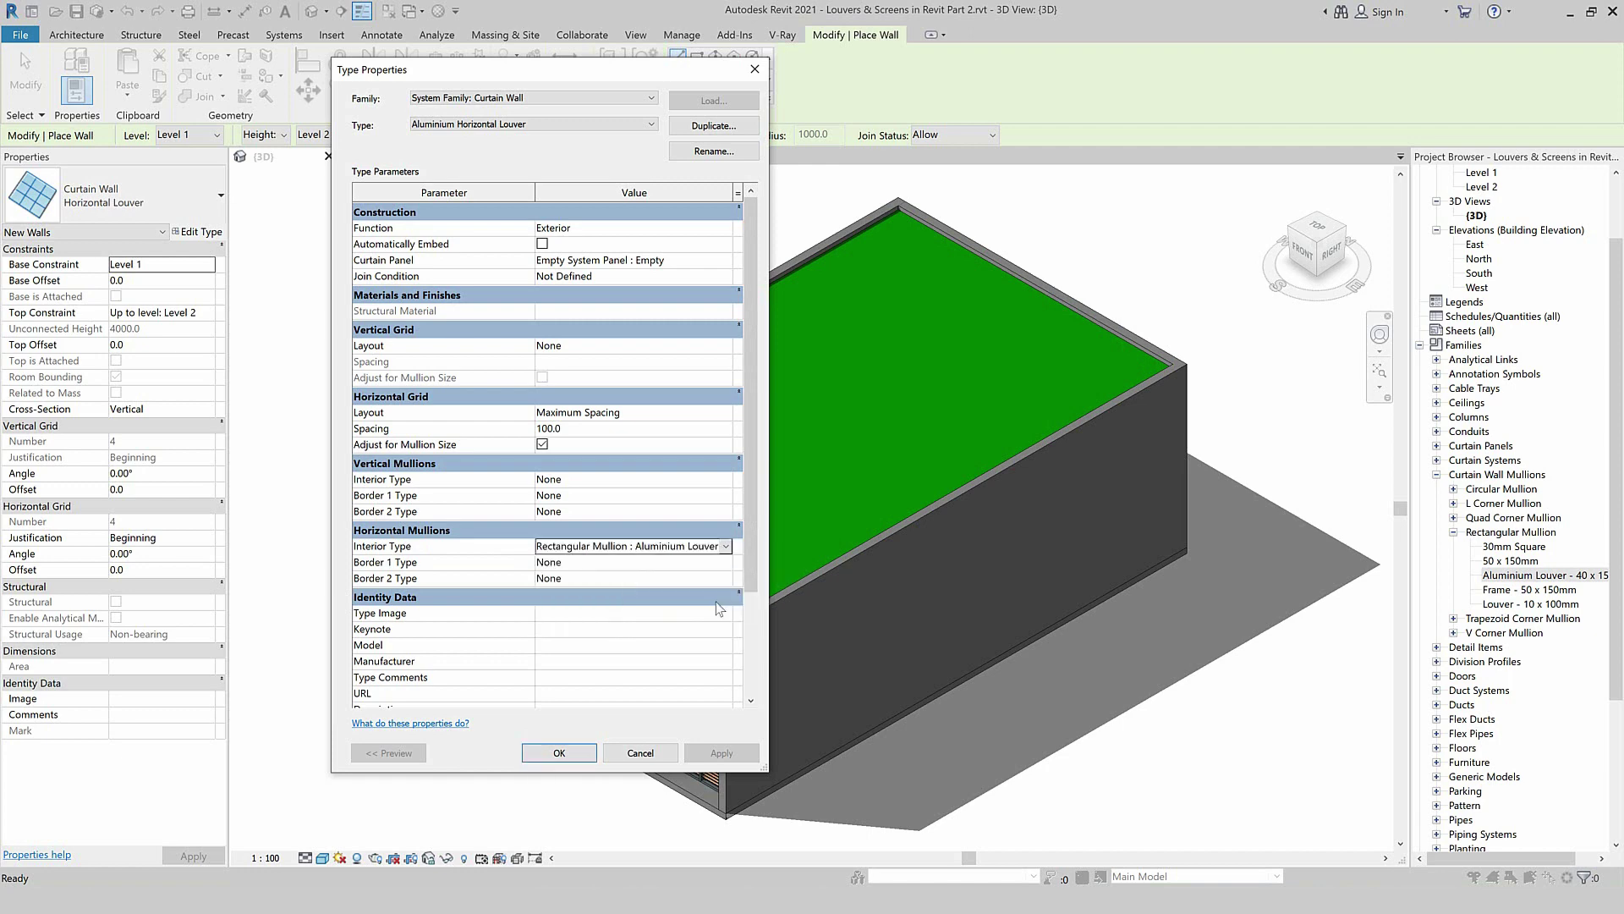
left_click(585, 755)
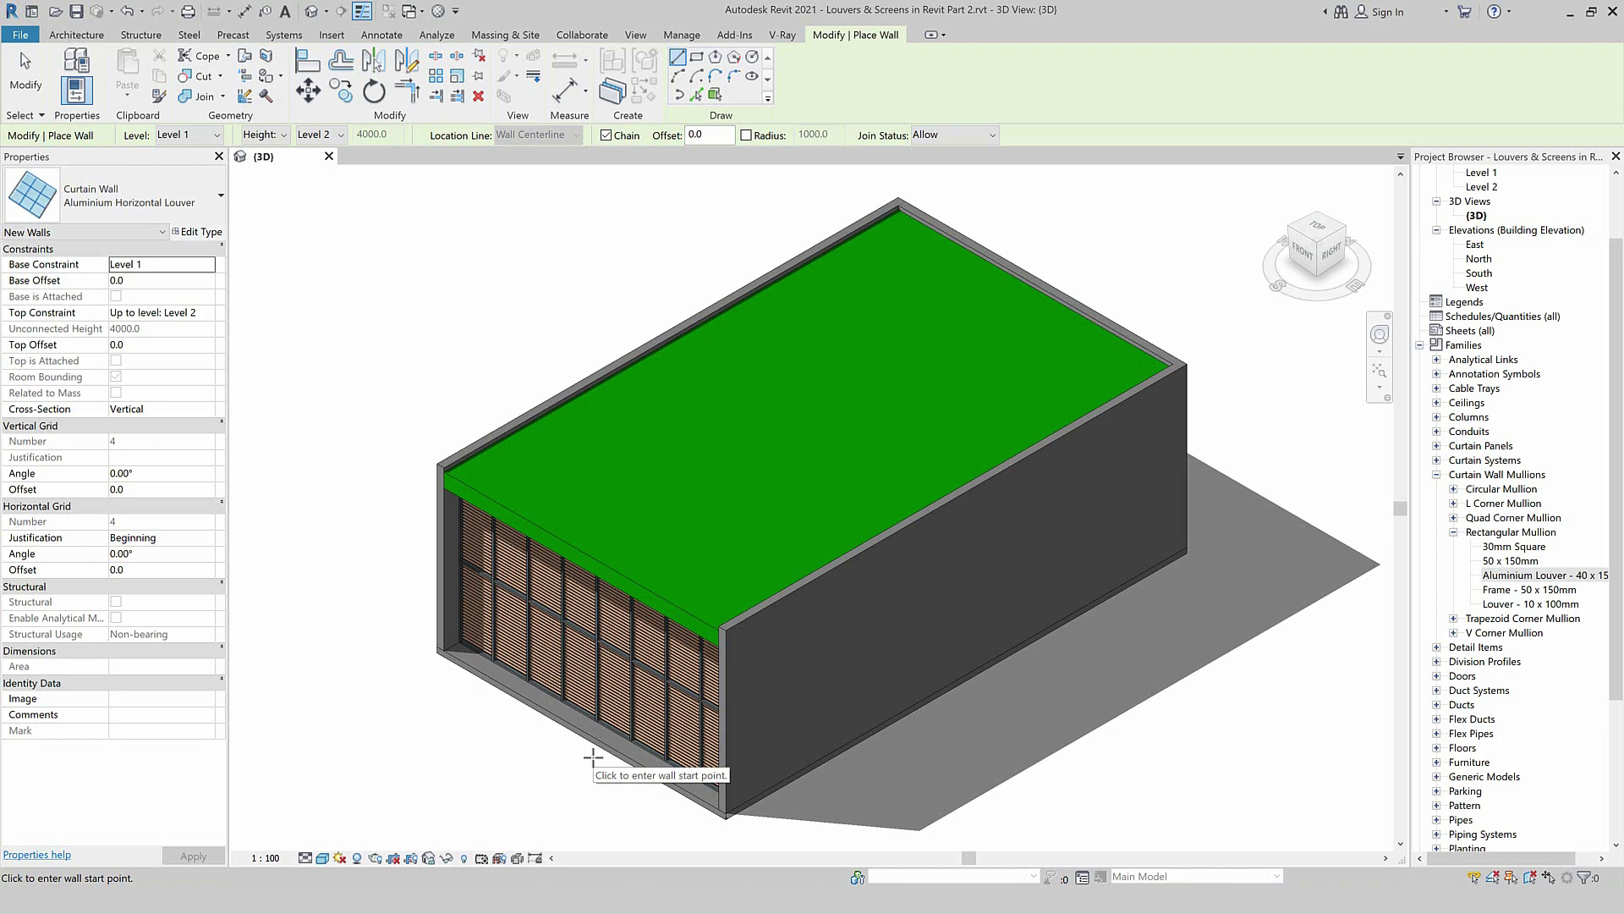
Select the Horizontal Louver wall type and begin duplicating it from Edit Type.
left_click(131, 203)
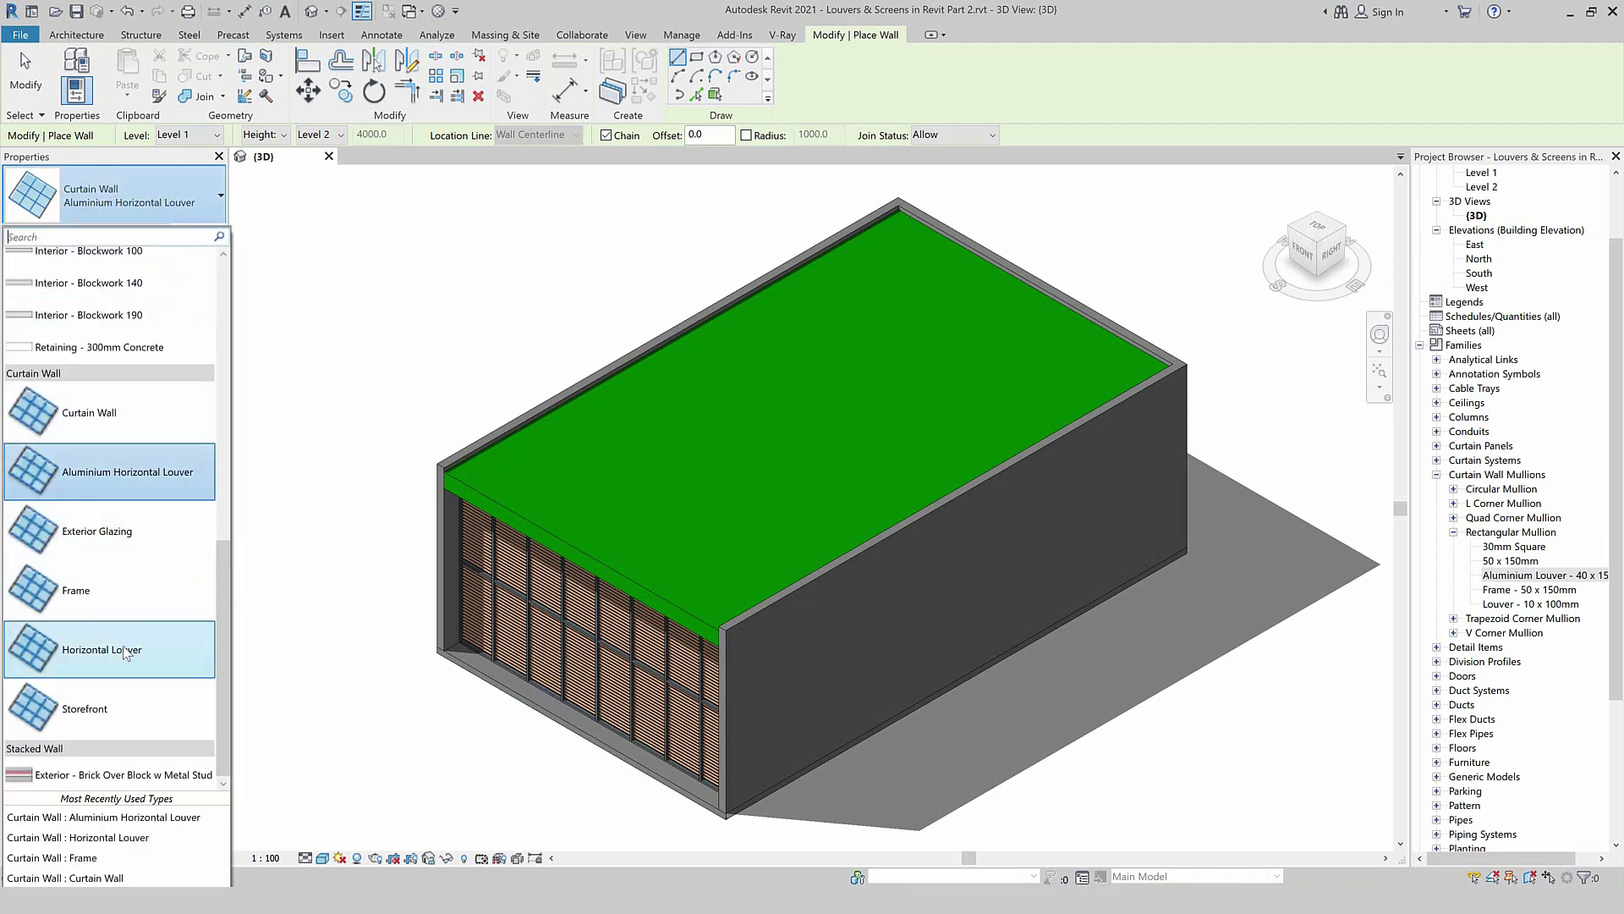
left_click(154, 659)
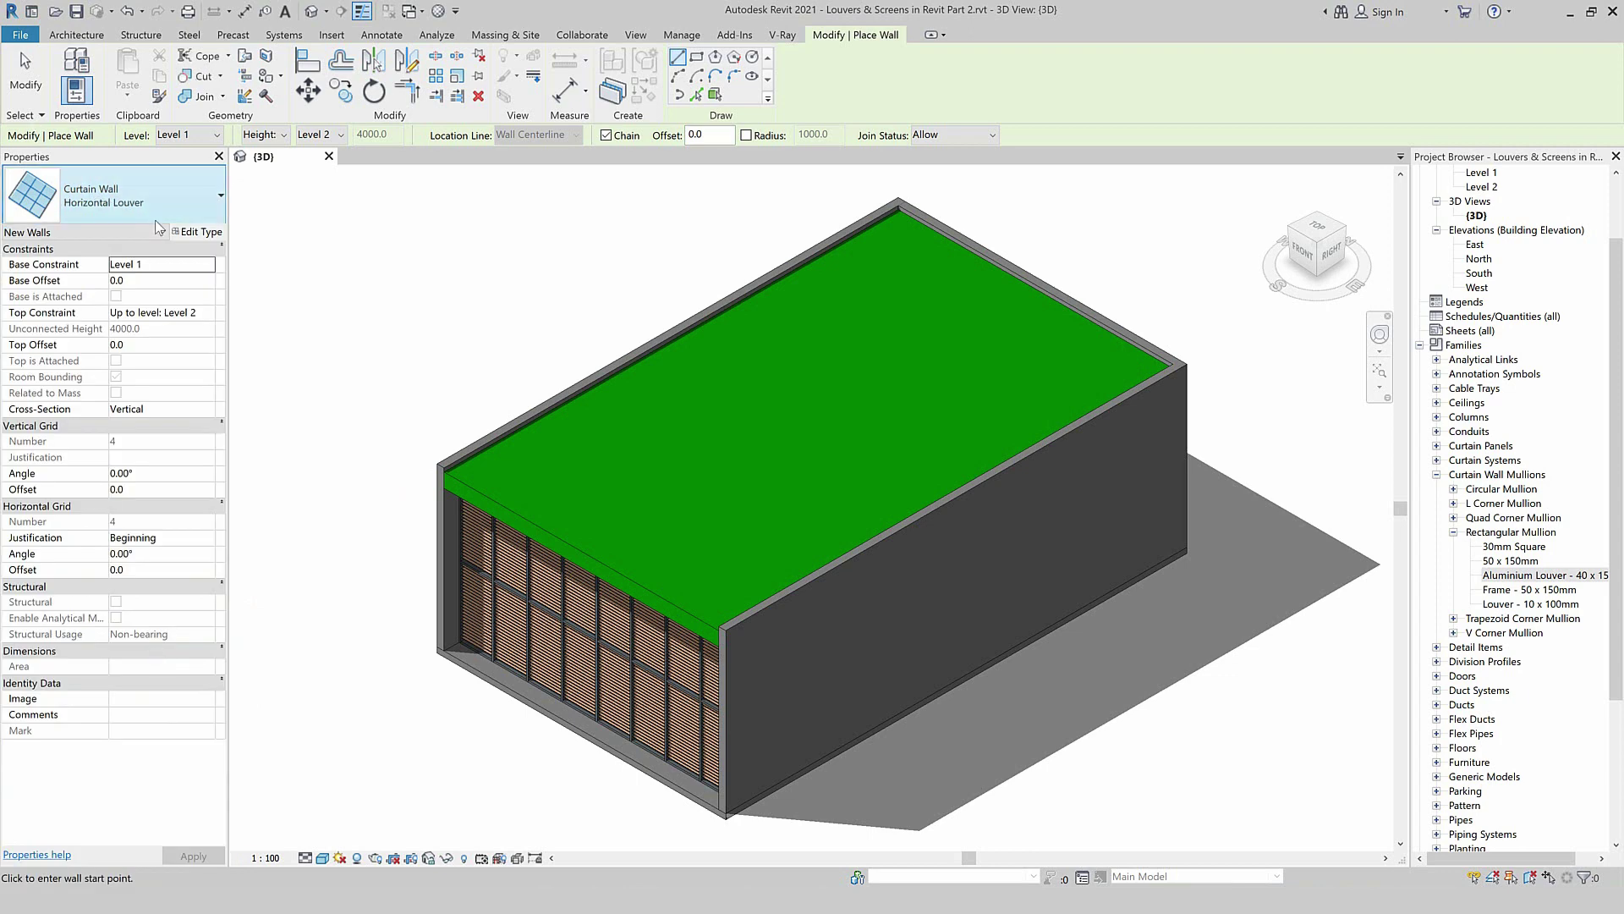
left_click(215, 235)
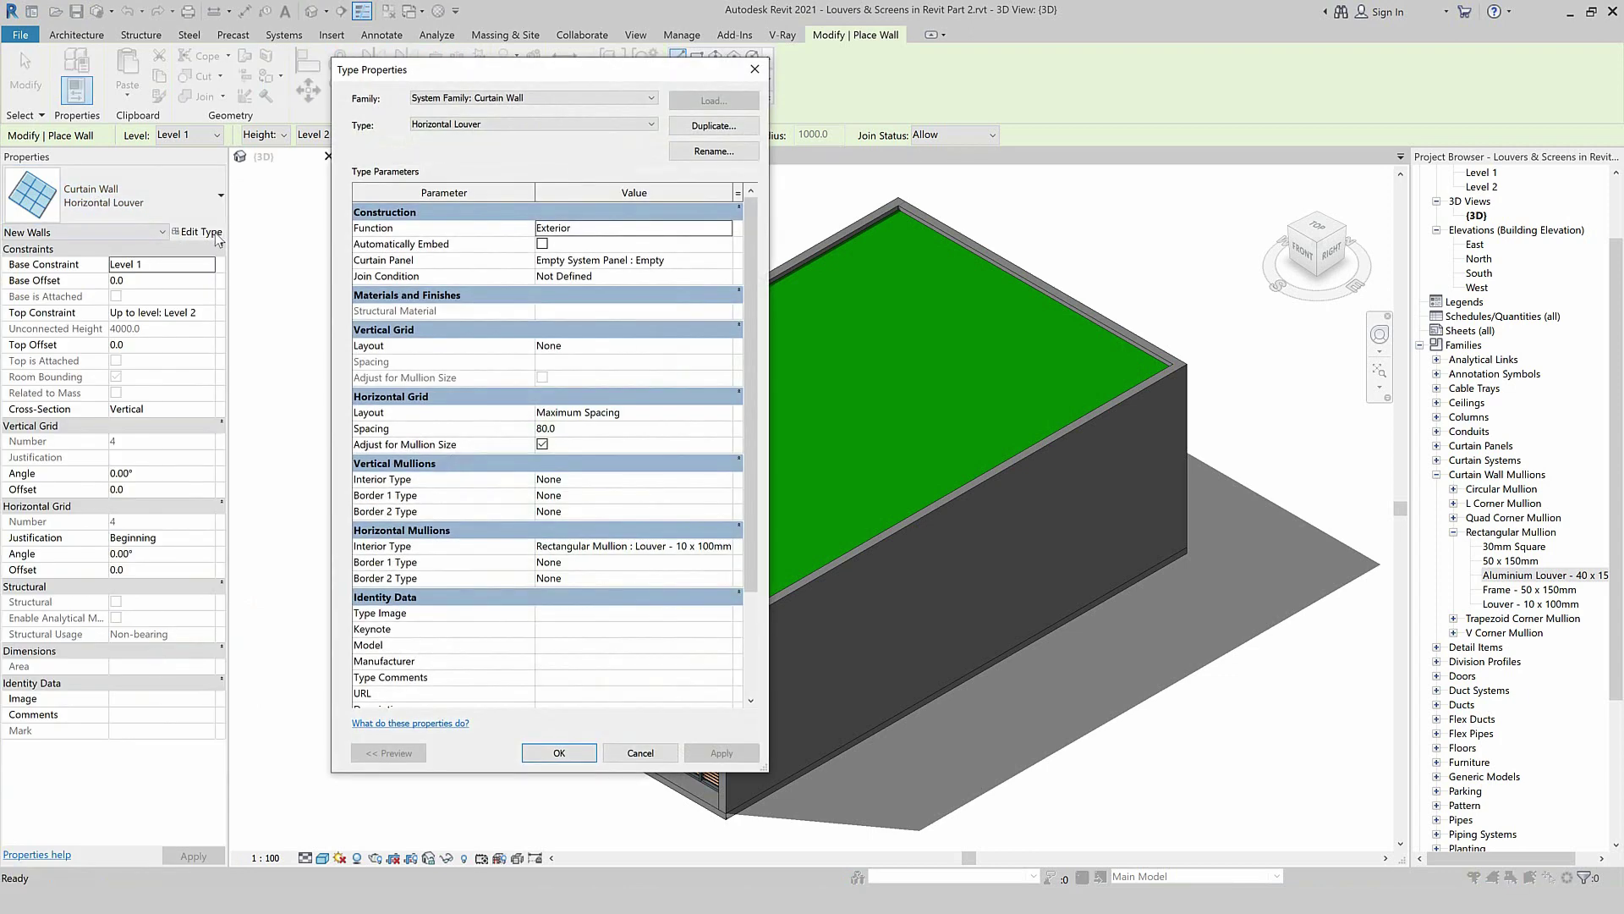
left_click(729, 127)
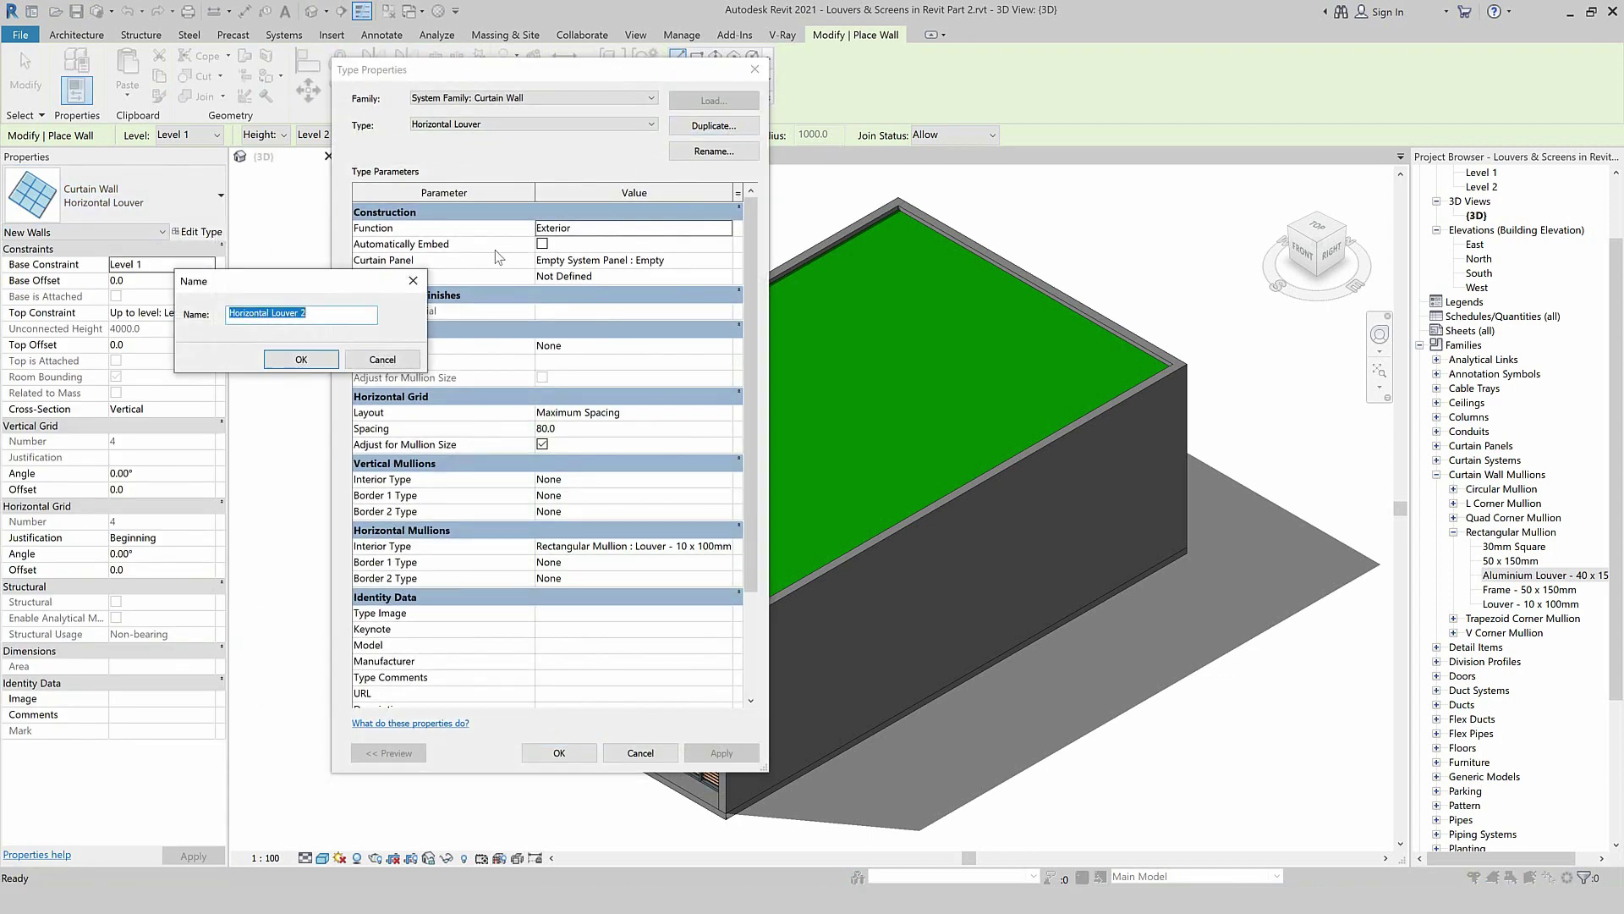
Name the new curtain wall type Vertical Louver.
left_click(305, 318)
key("BackSpace")
key("BackSpace")
double_click(249, 313)
type("Ver")
type("tical")
left_click(306, 366)
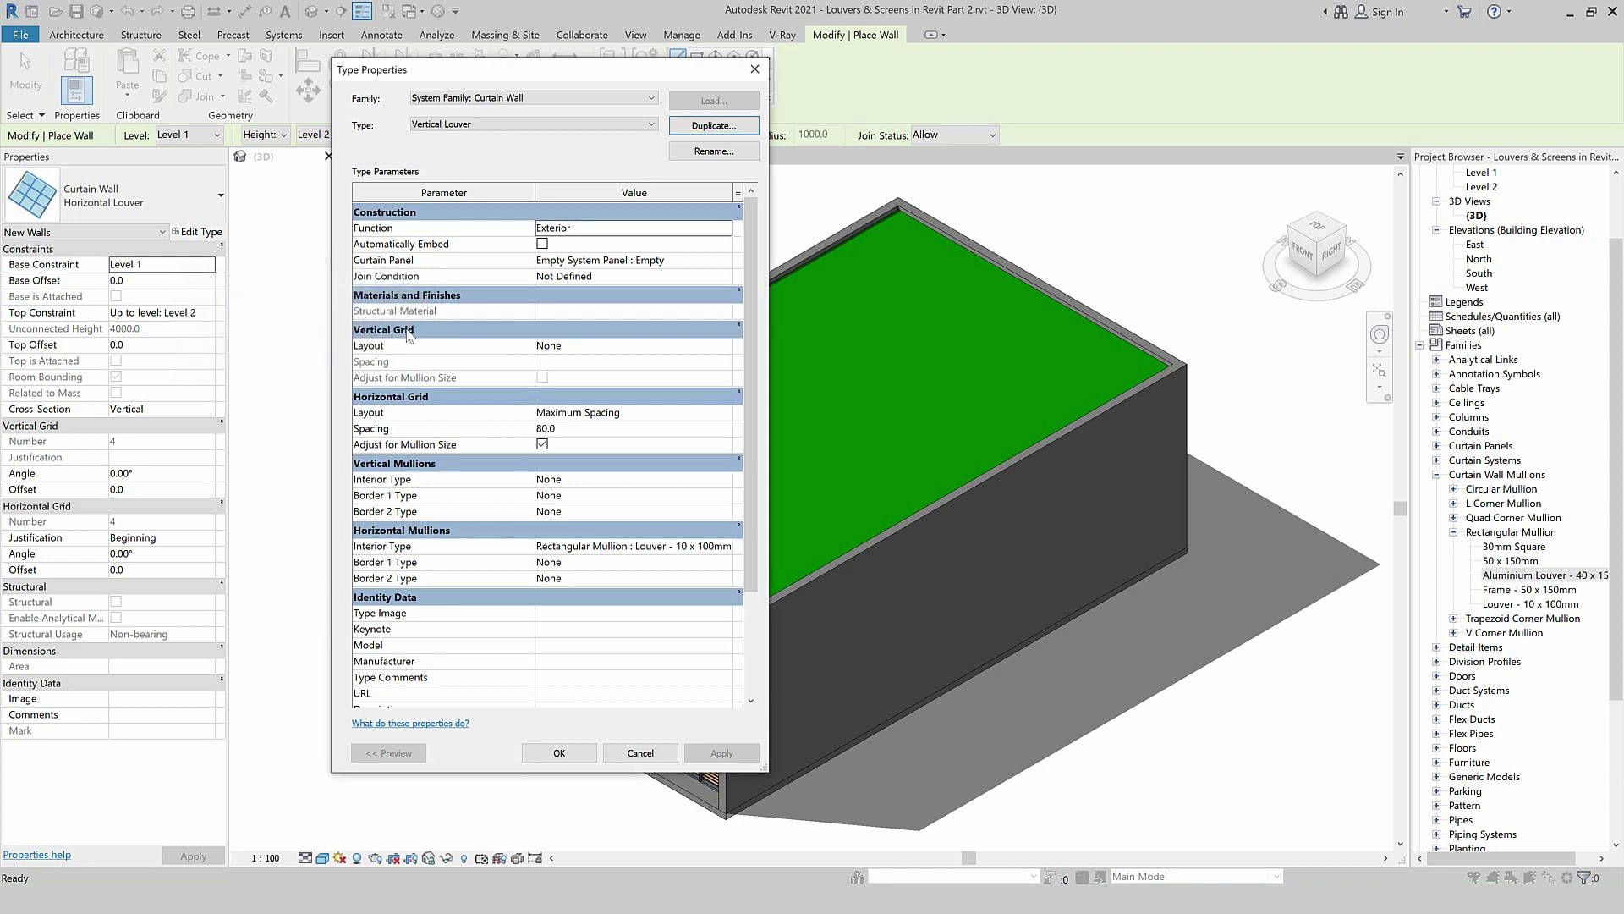
Set the vertical grid to Maximum Spacing 80 and the horizontal grid layout to None.
left_click(728, 349)
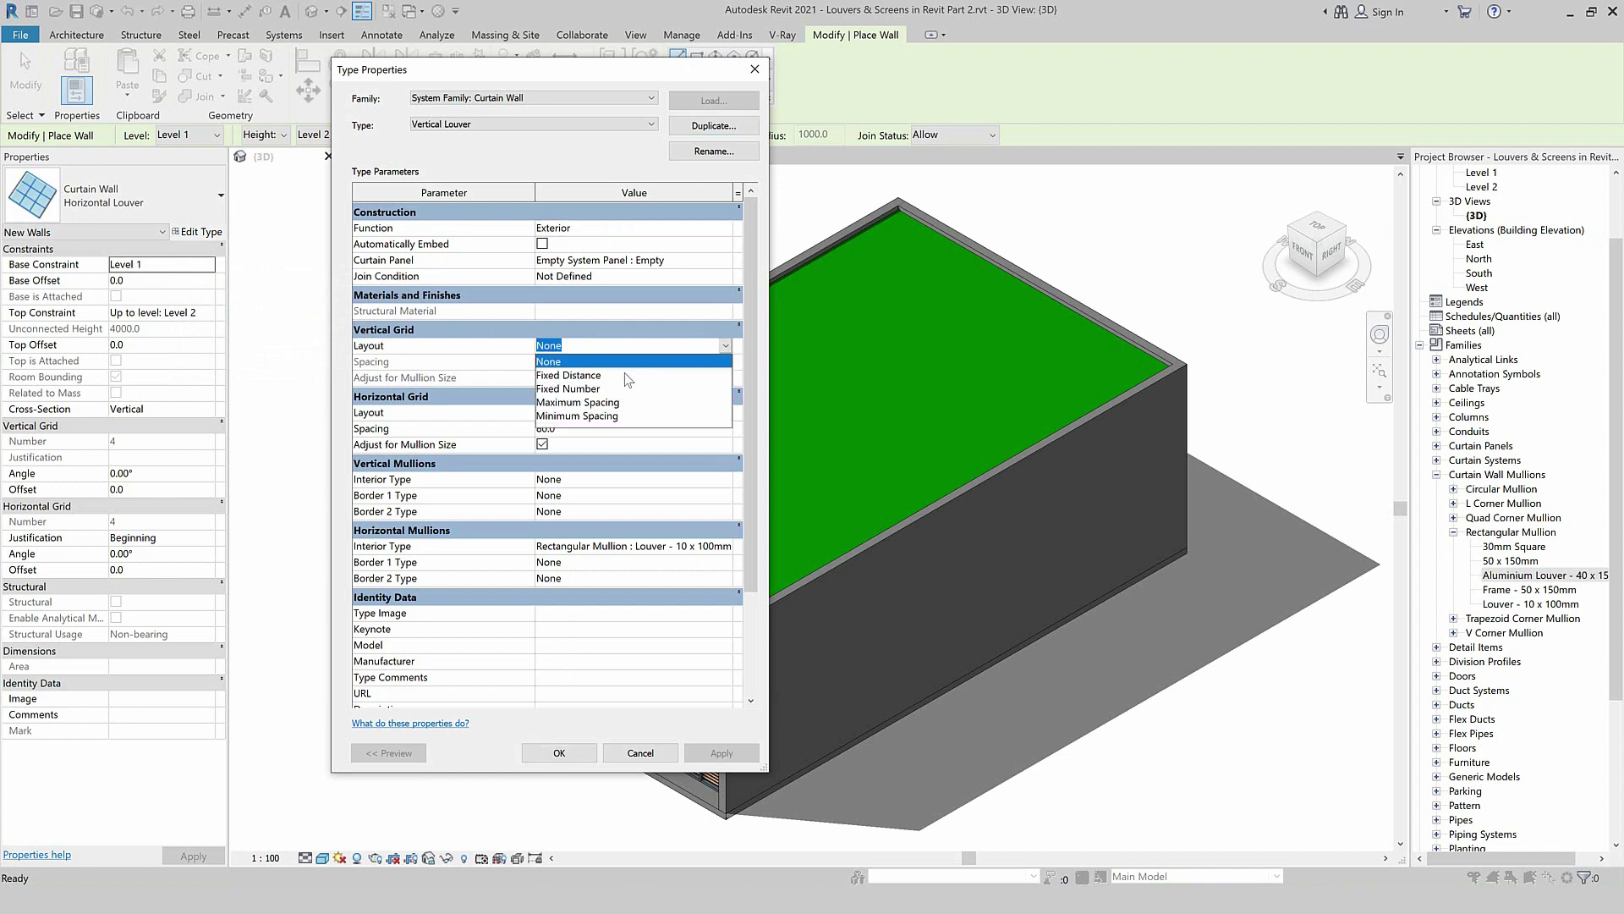
left_click(615, 410)
left_click(588, 361)
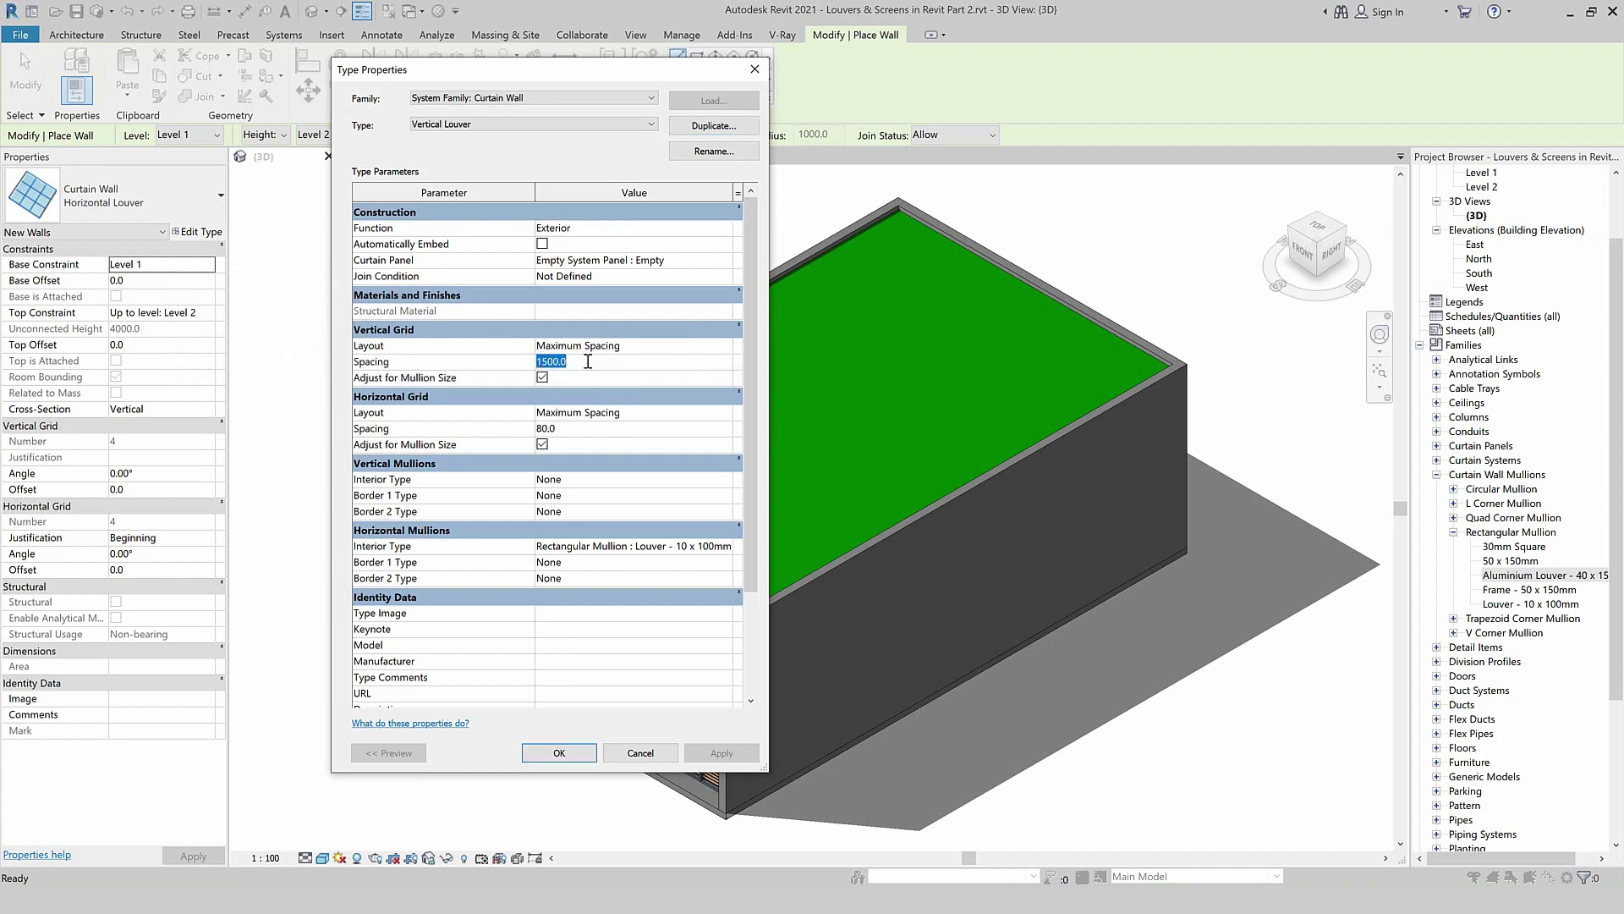
type("80")
left_click(731, 416)
left_click(621, 428)
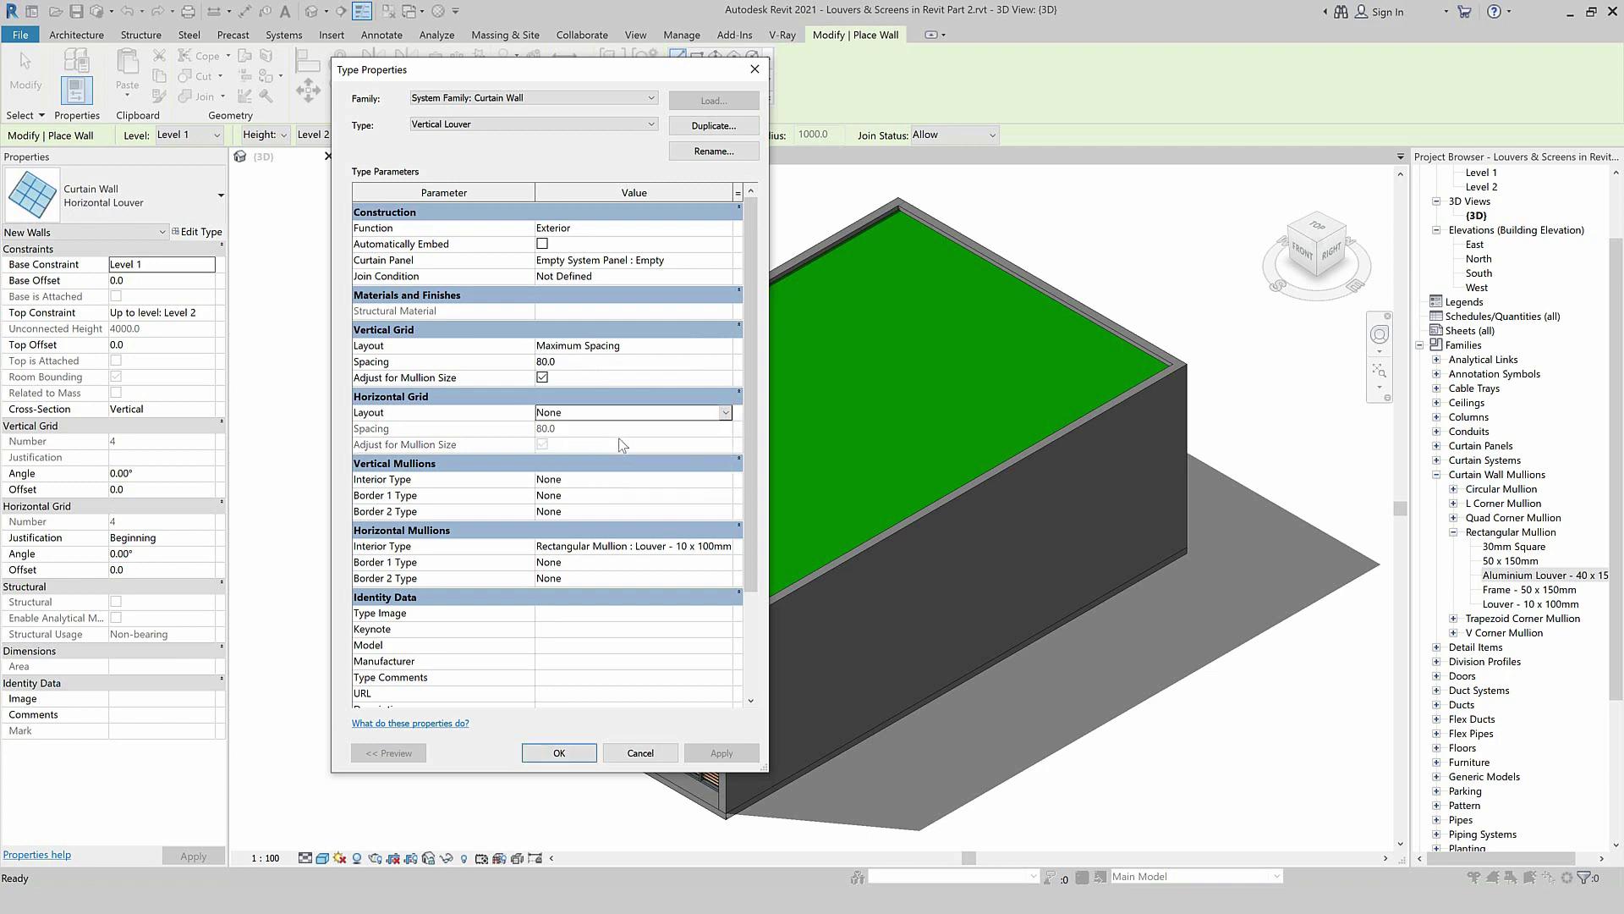
Use Louver - 10 x 100mm vertical mullions, no horizontal mullions, and save the type.
left_click(726, 480)
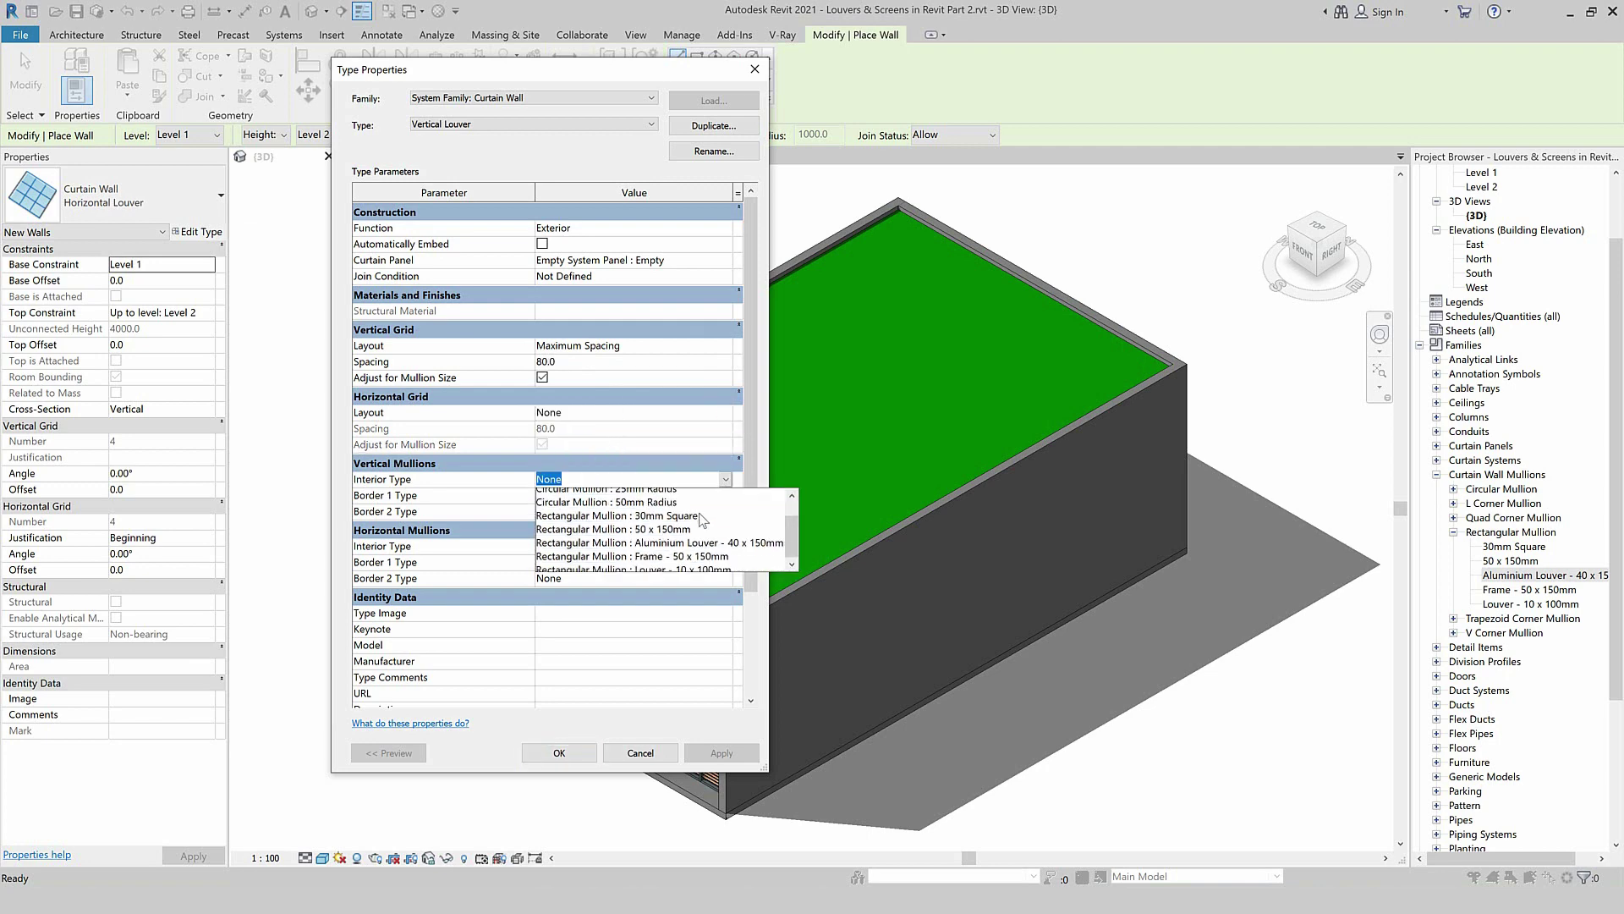
left_click(704, 565)
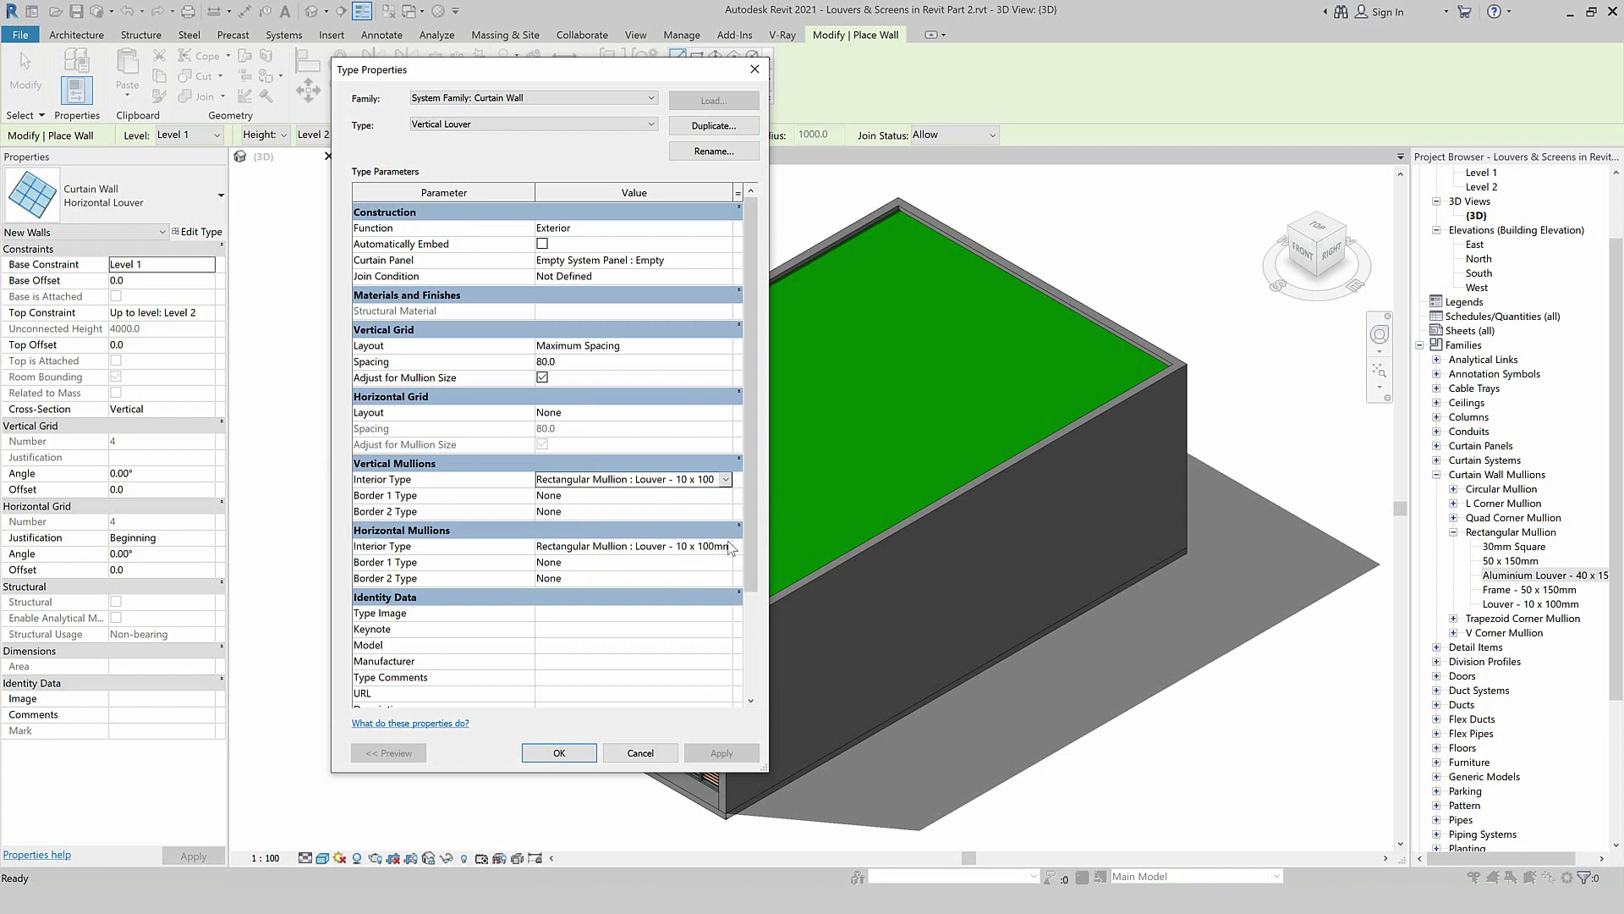
left_click(726, 546)
left_click(585, 563)
left_click(592, 753)
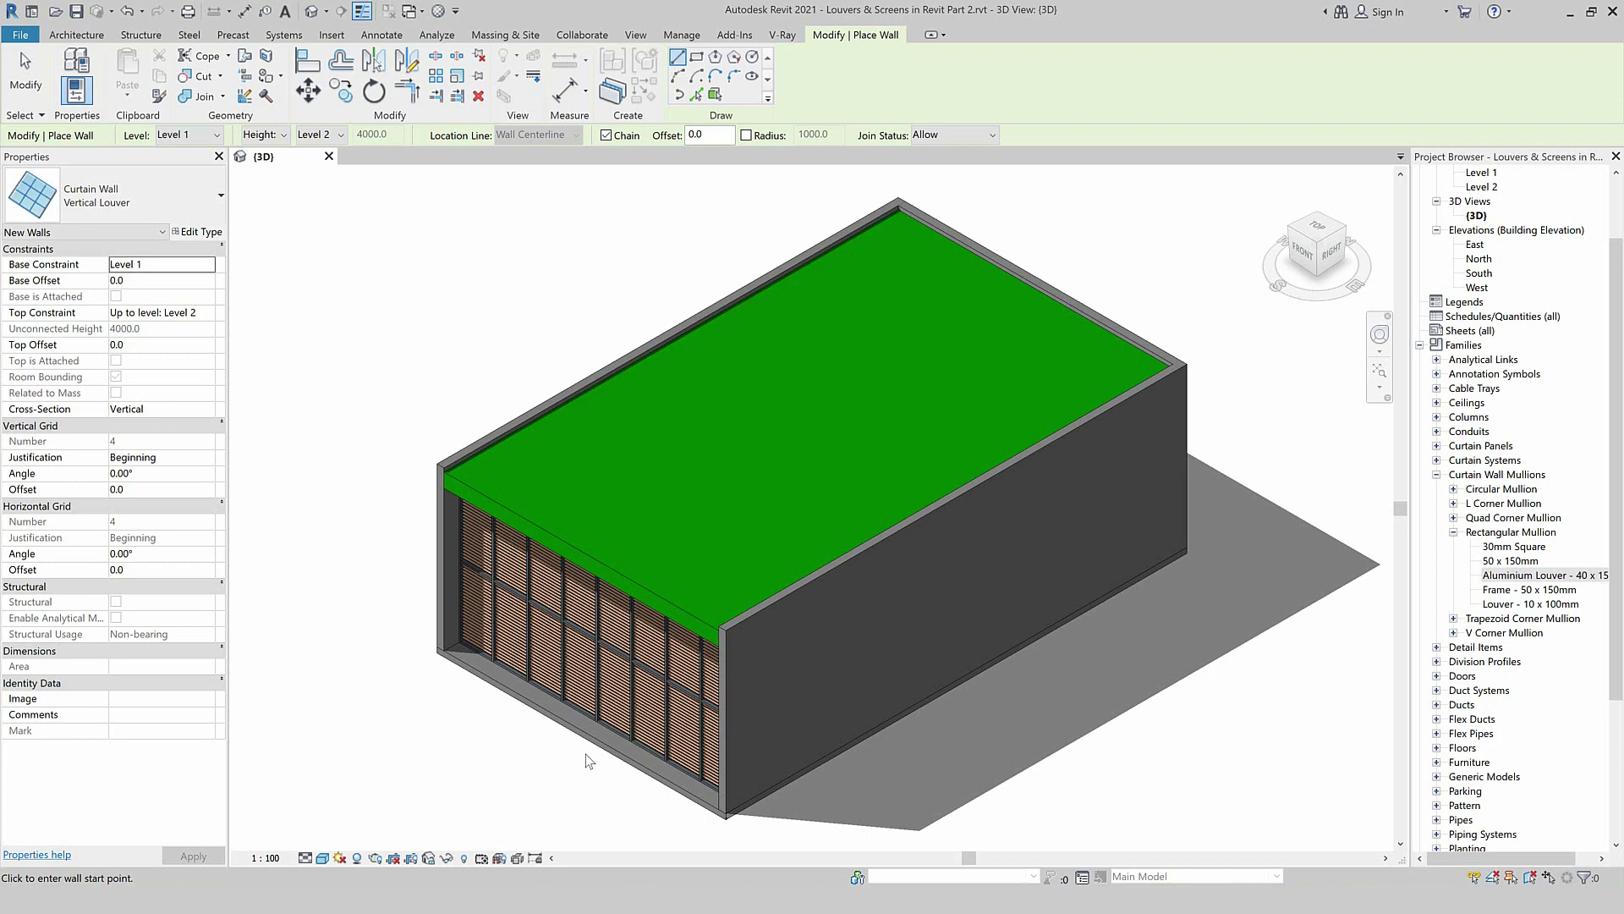
Orbit to the louvred front, then dismiss the save reminder and exit wall placement.
middle_click_drag(586, 754, 647, 701, "shift")
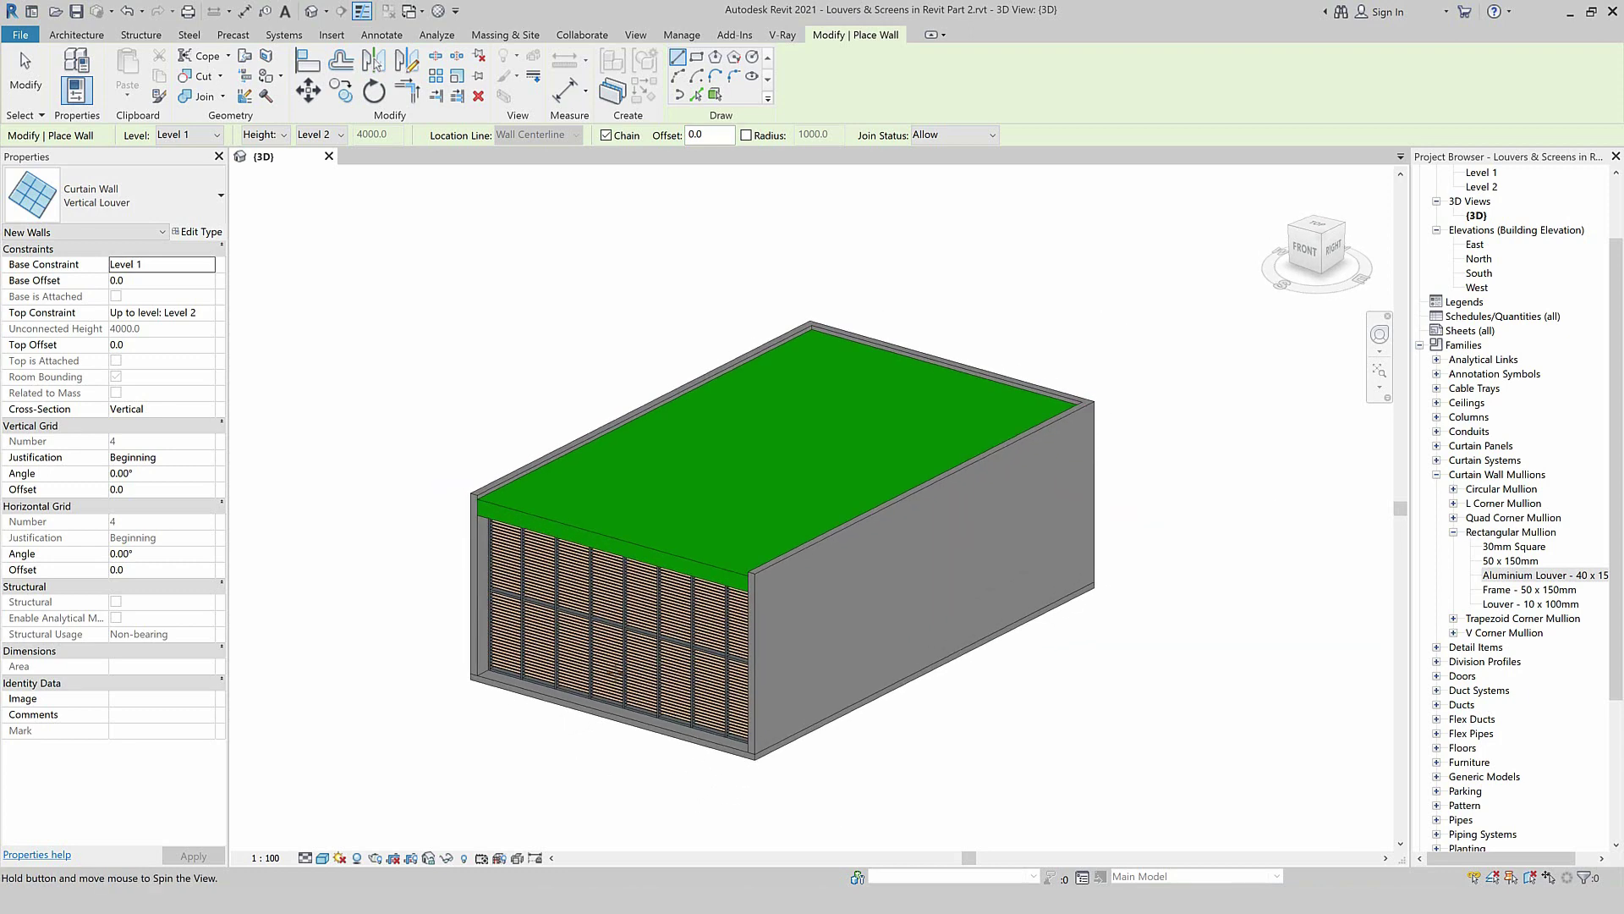
scroll(633, 703, "up", 2)
scroll(632, 702, "up", 1)
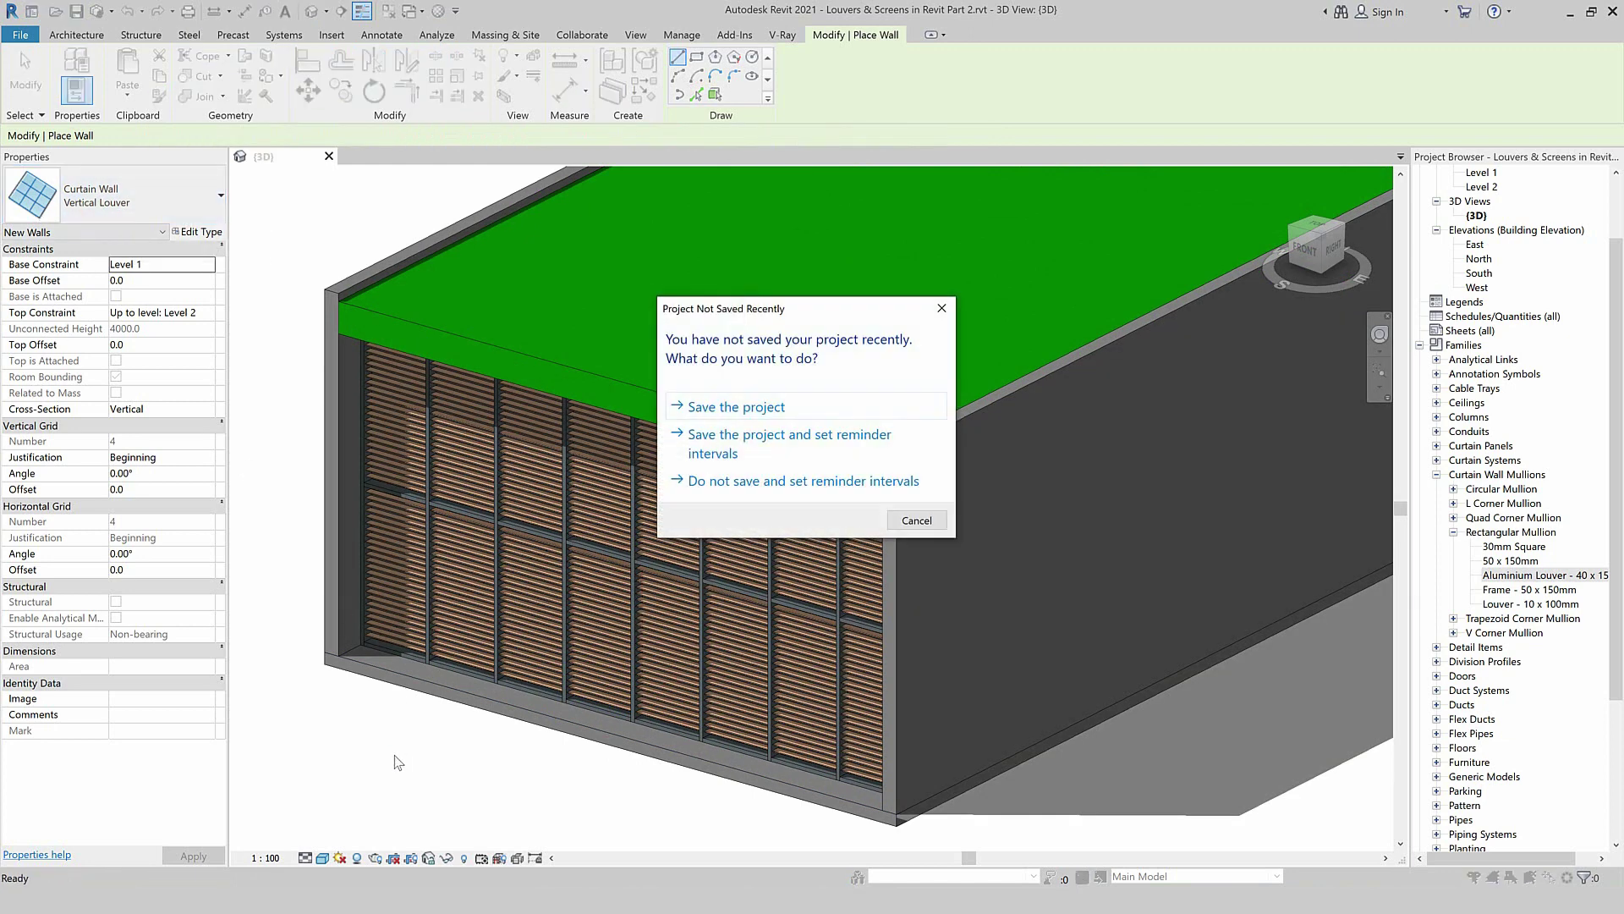
key("Escape")
key("Escape")
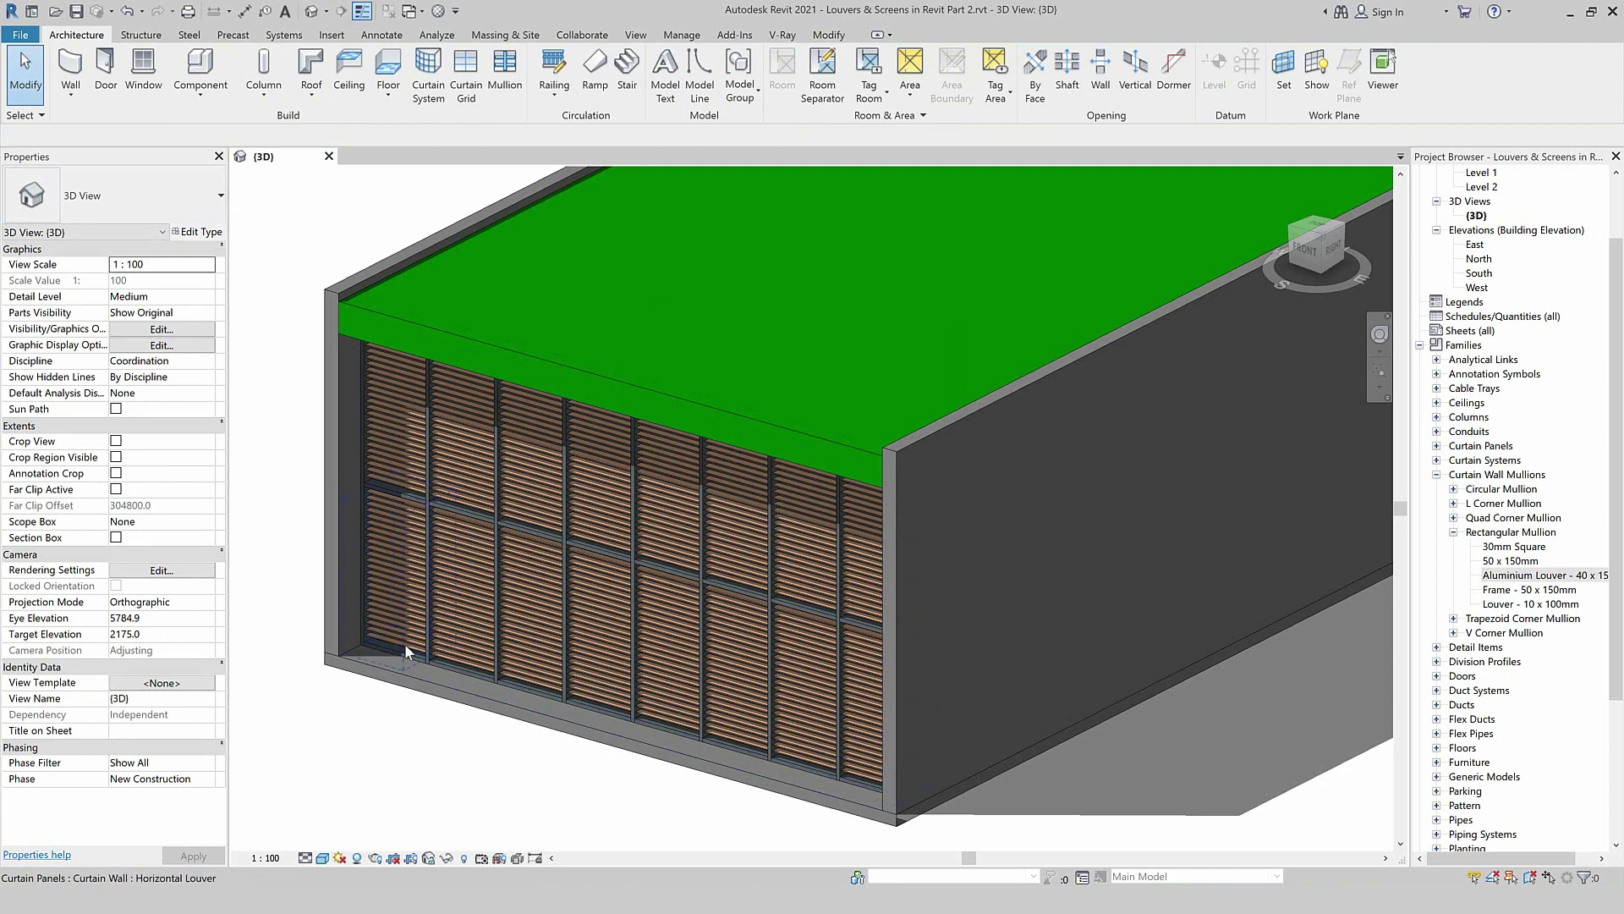
Select all Horizontal Louver panel instances in the entire project.
left_click(406, 650)
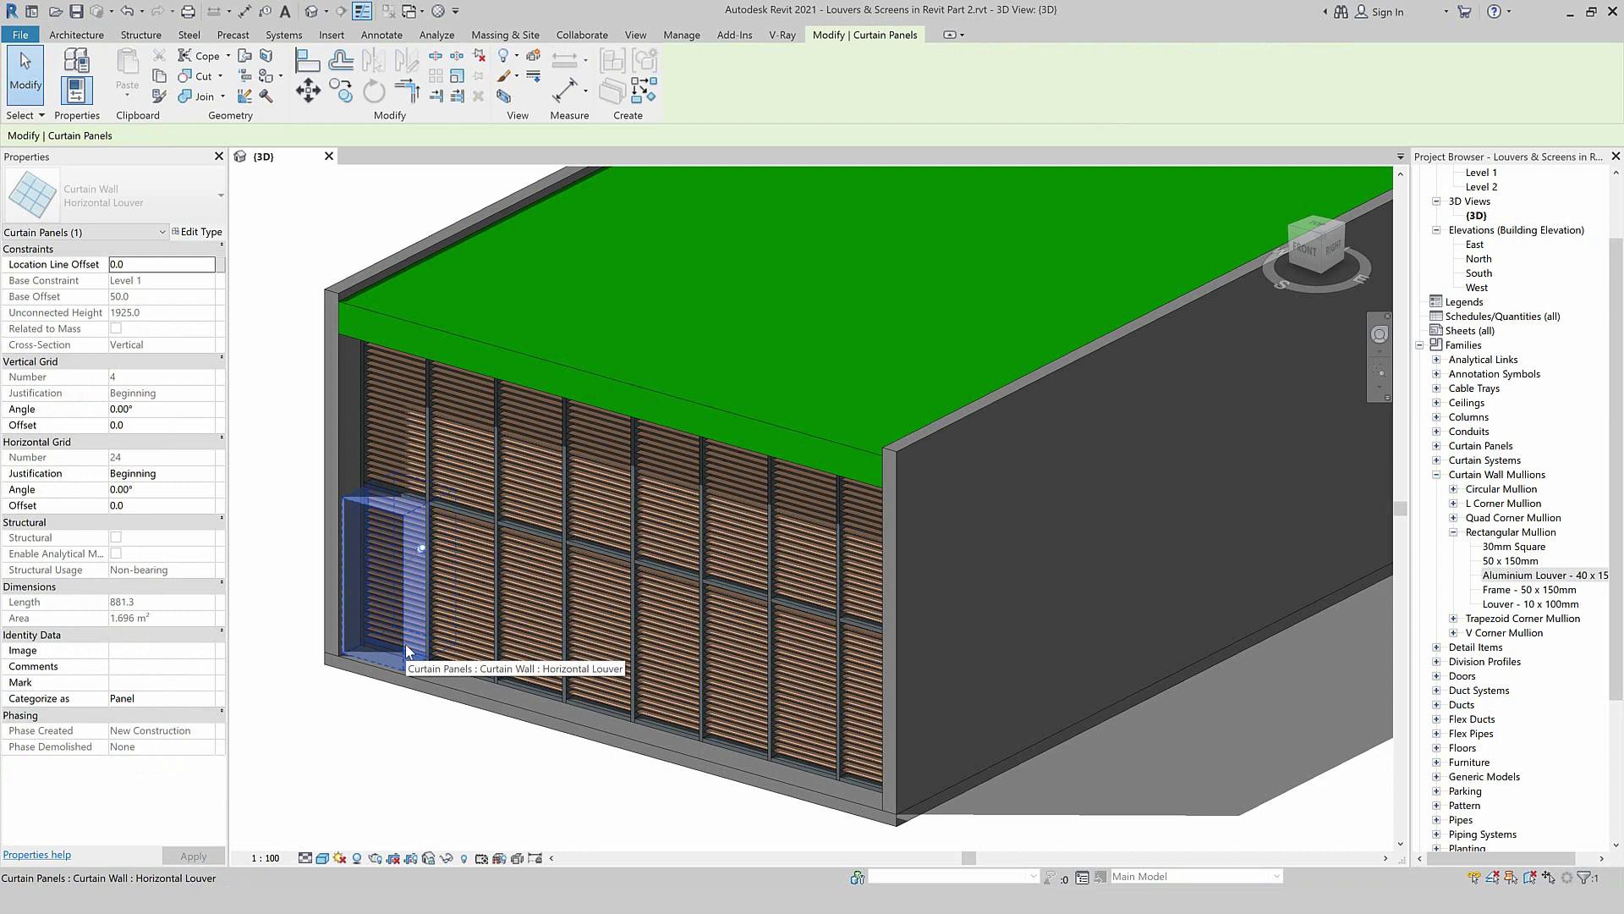
right_click(406, 647)
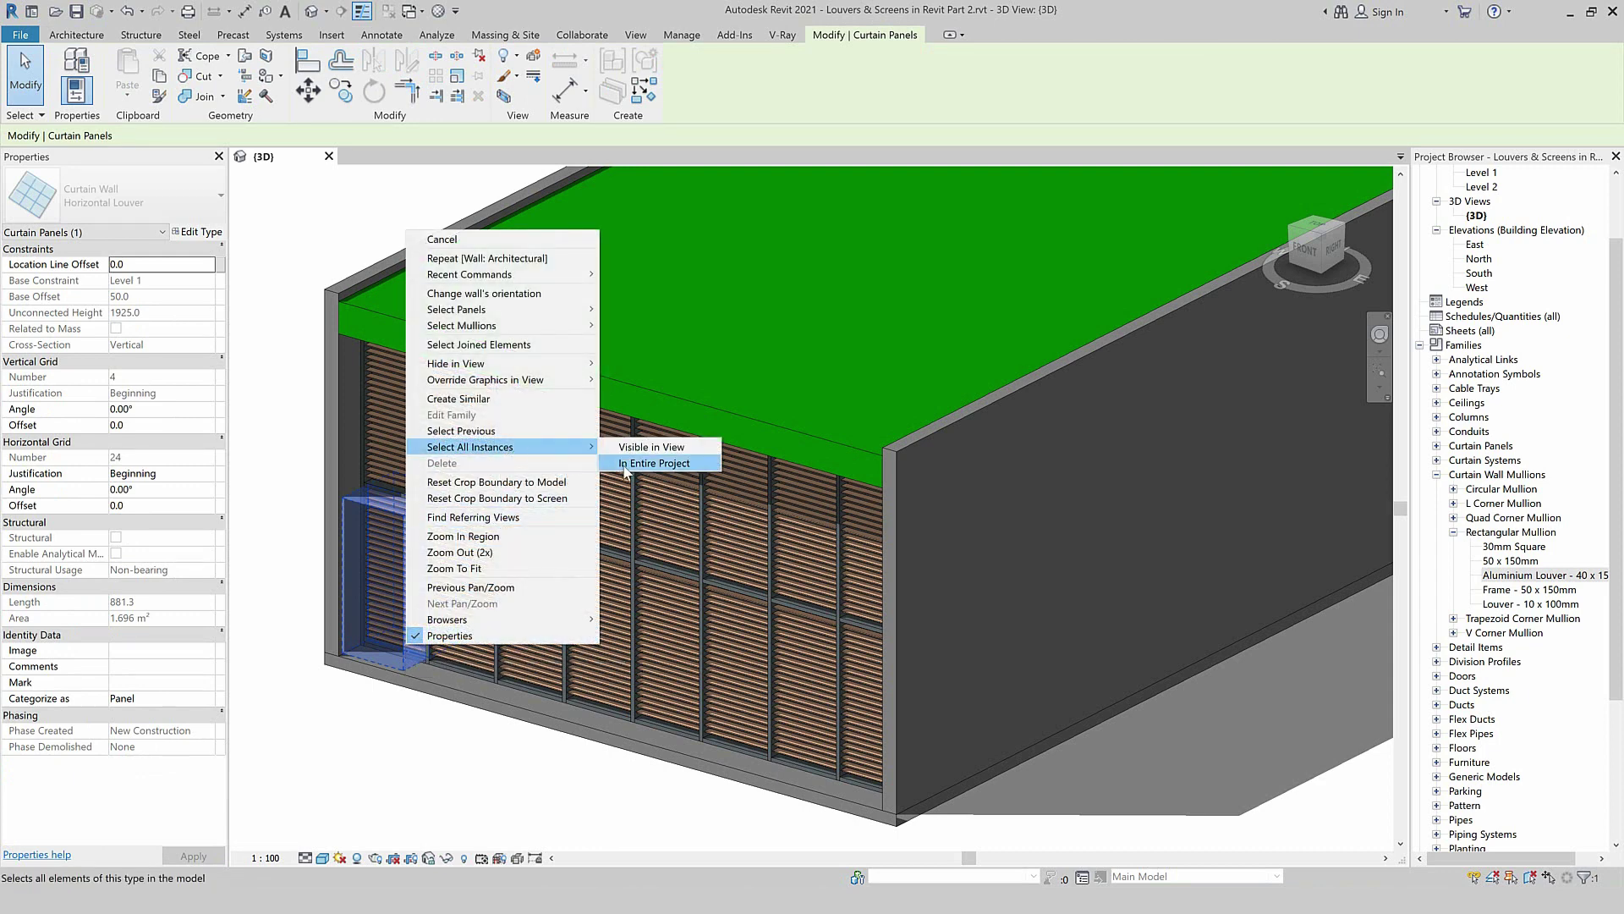
left_click(630, 470)
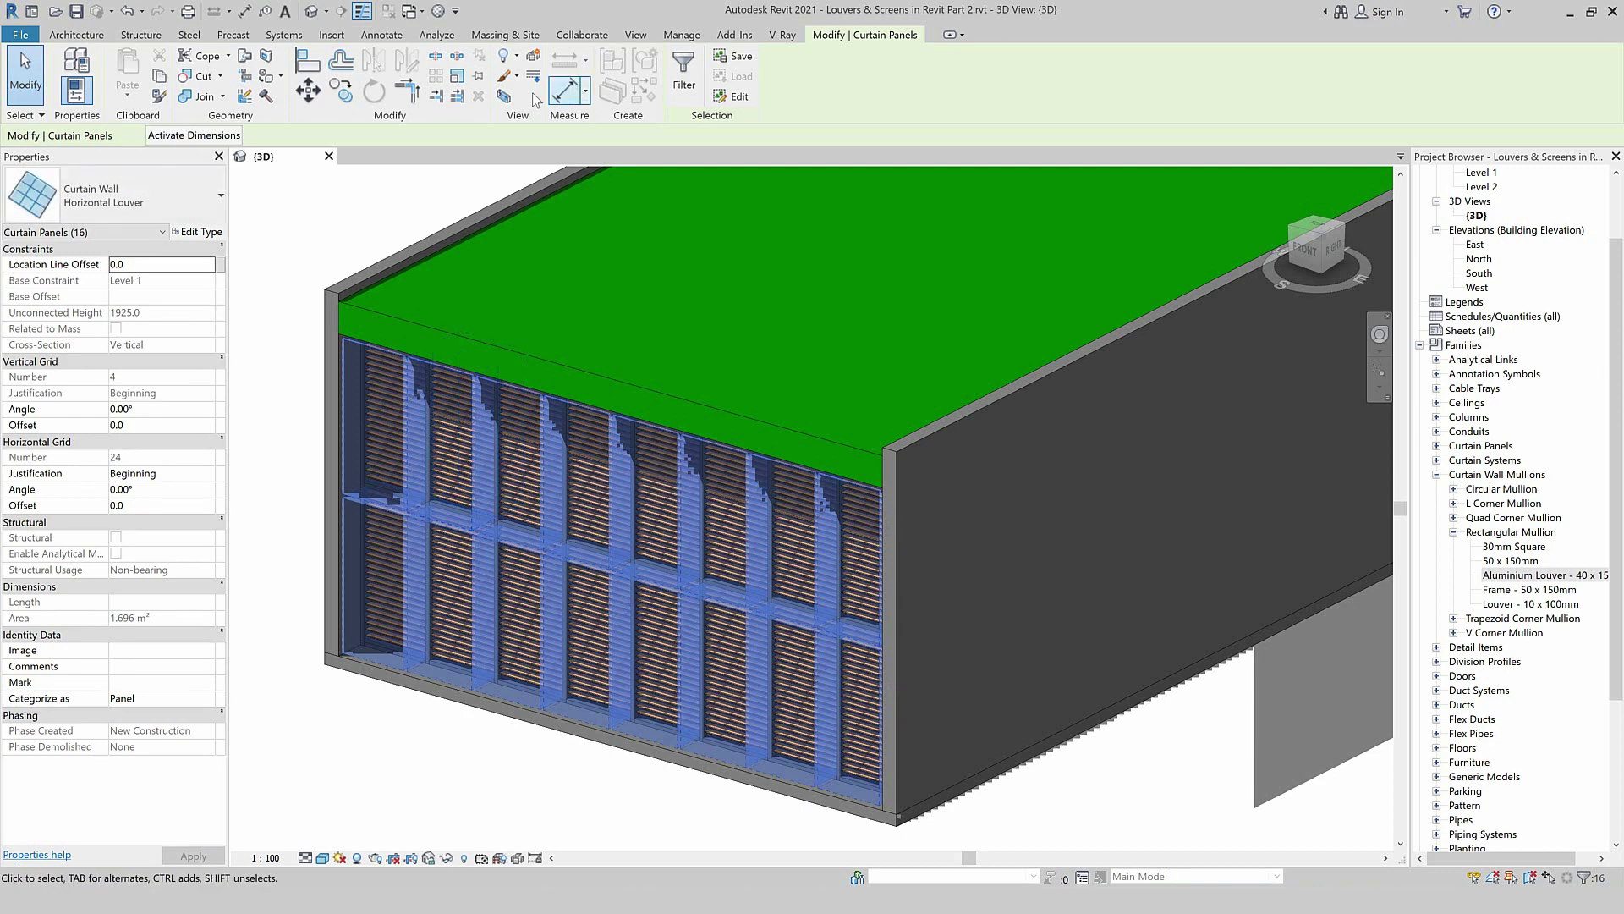
left_click(478, 79)
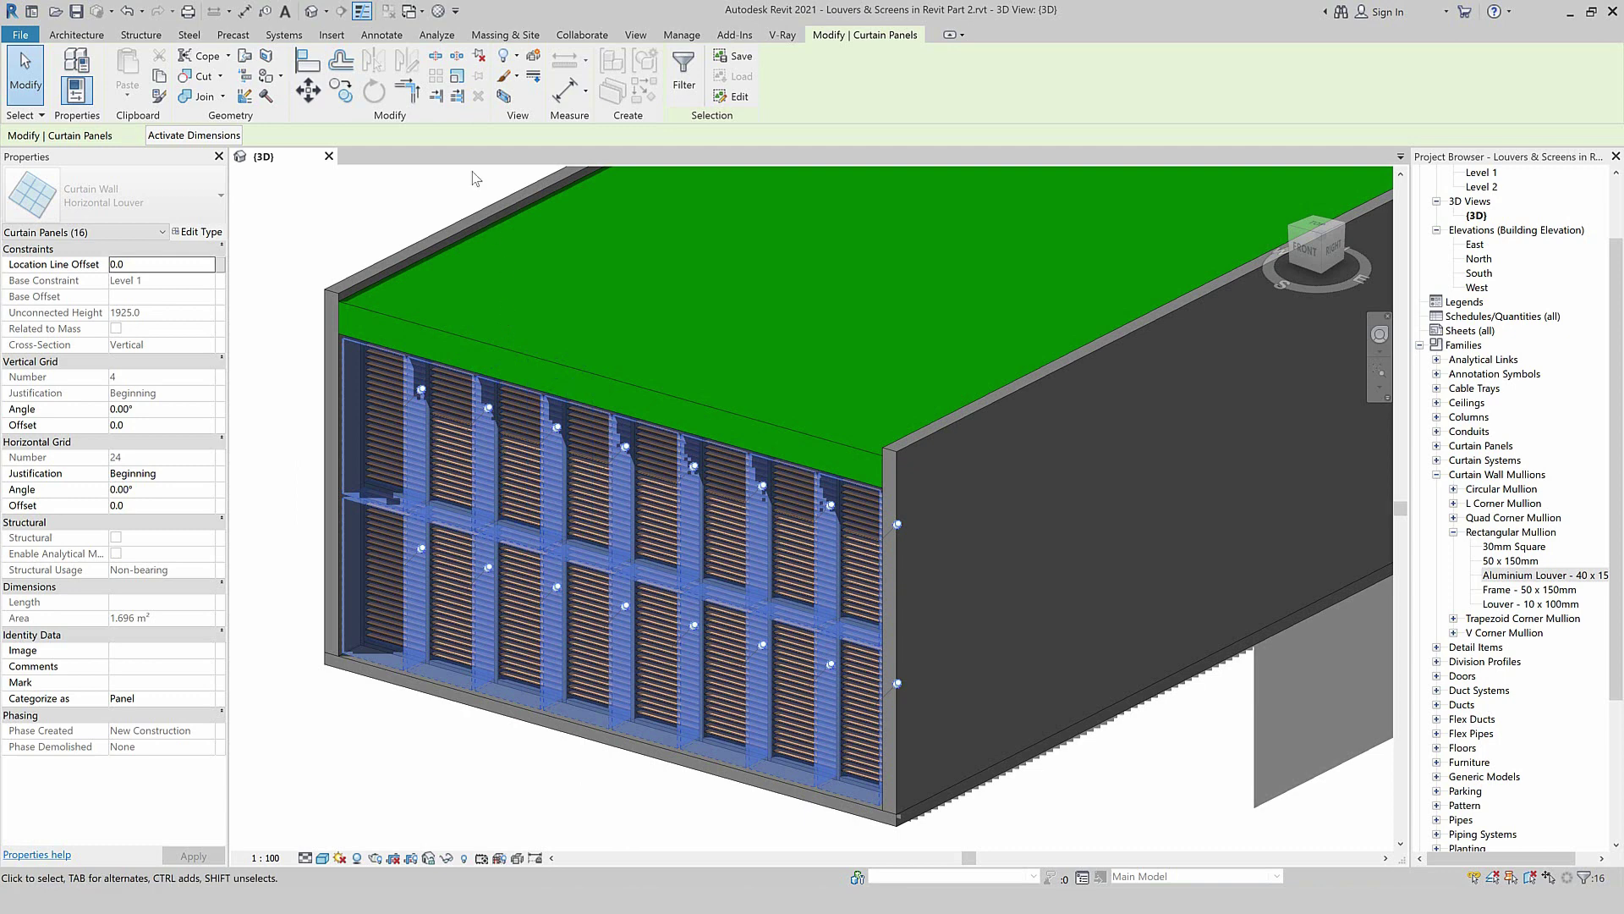
key("ctrl+z")
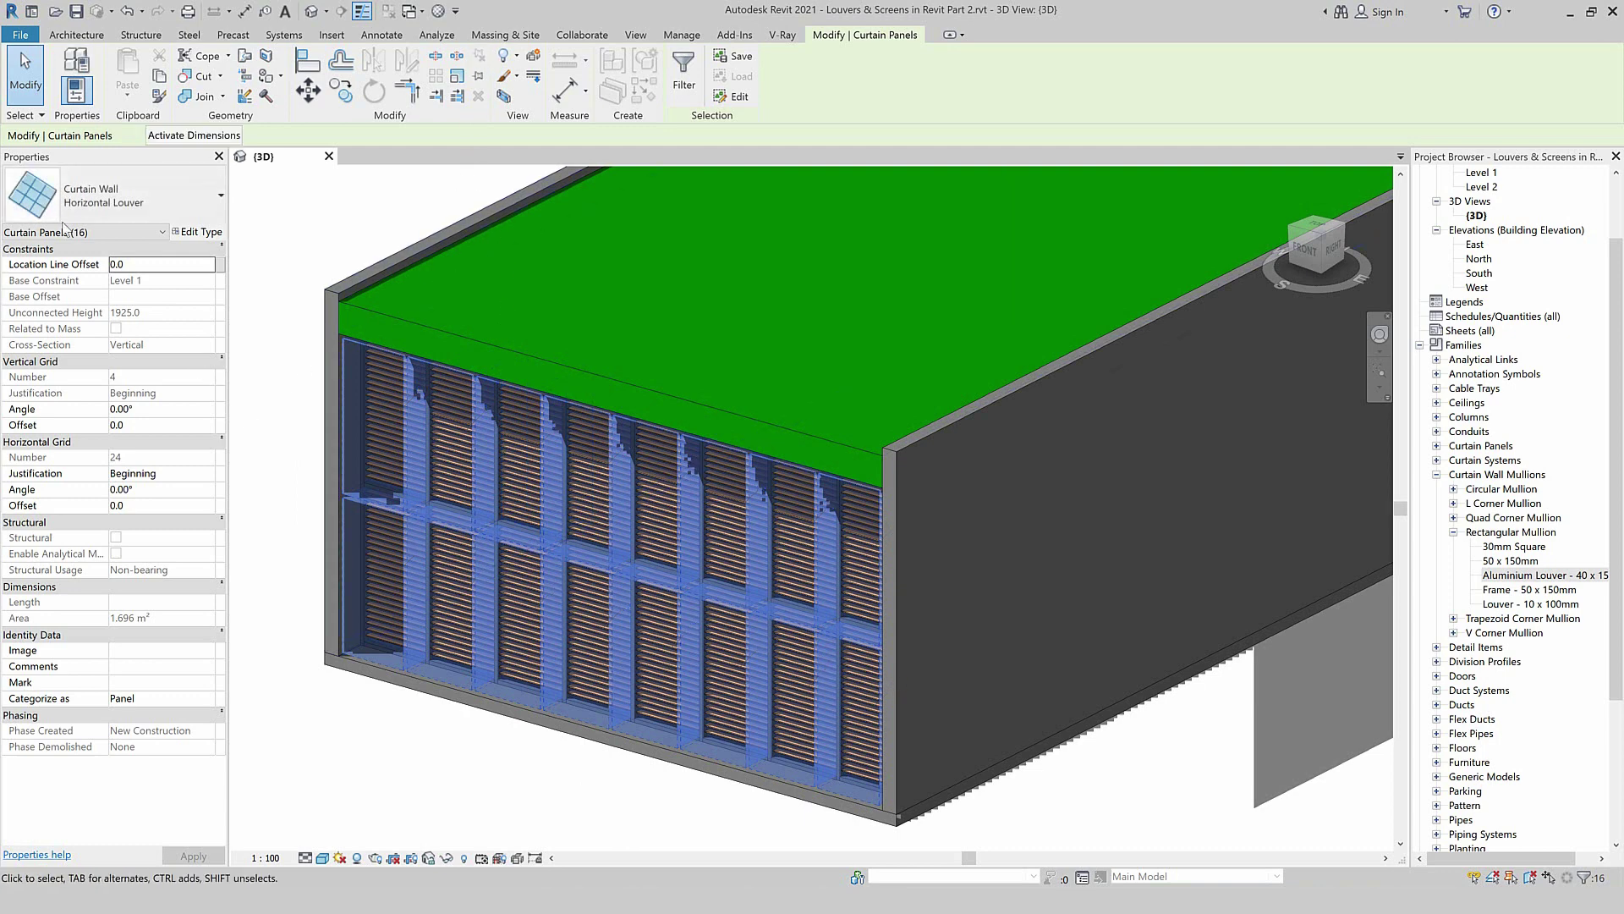
Switch the selected panels to Aluminium Horizontal Louver and clear the selection.
left_click(142, 205)
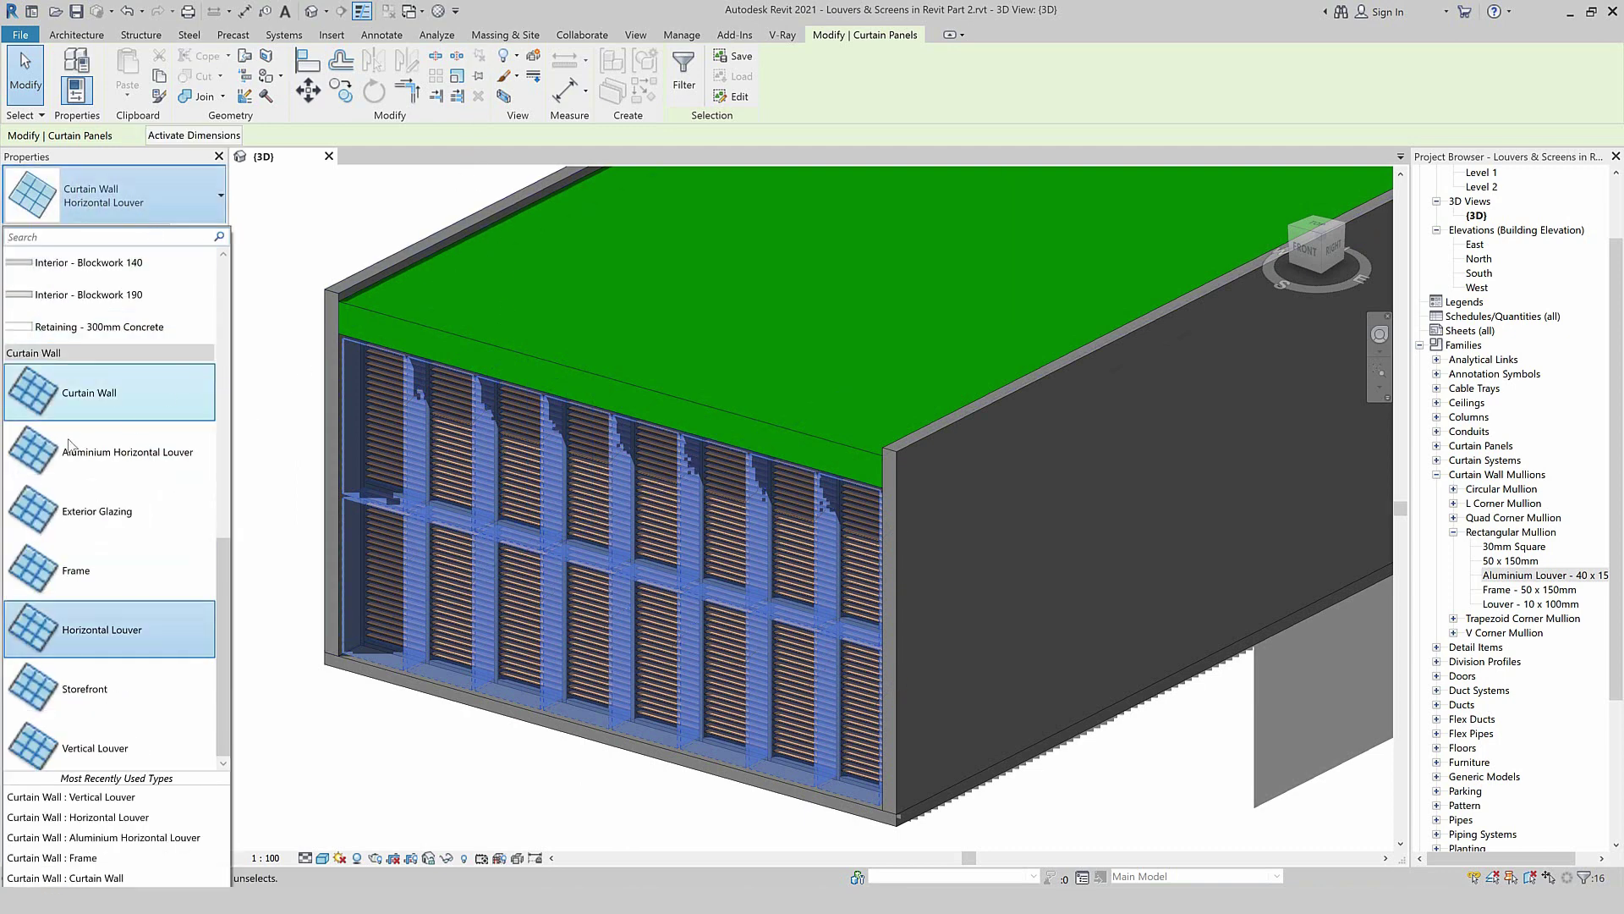
left_click(89, 460)
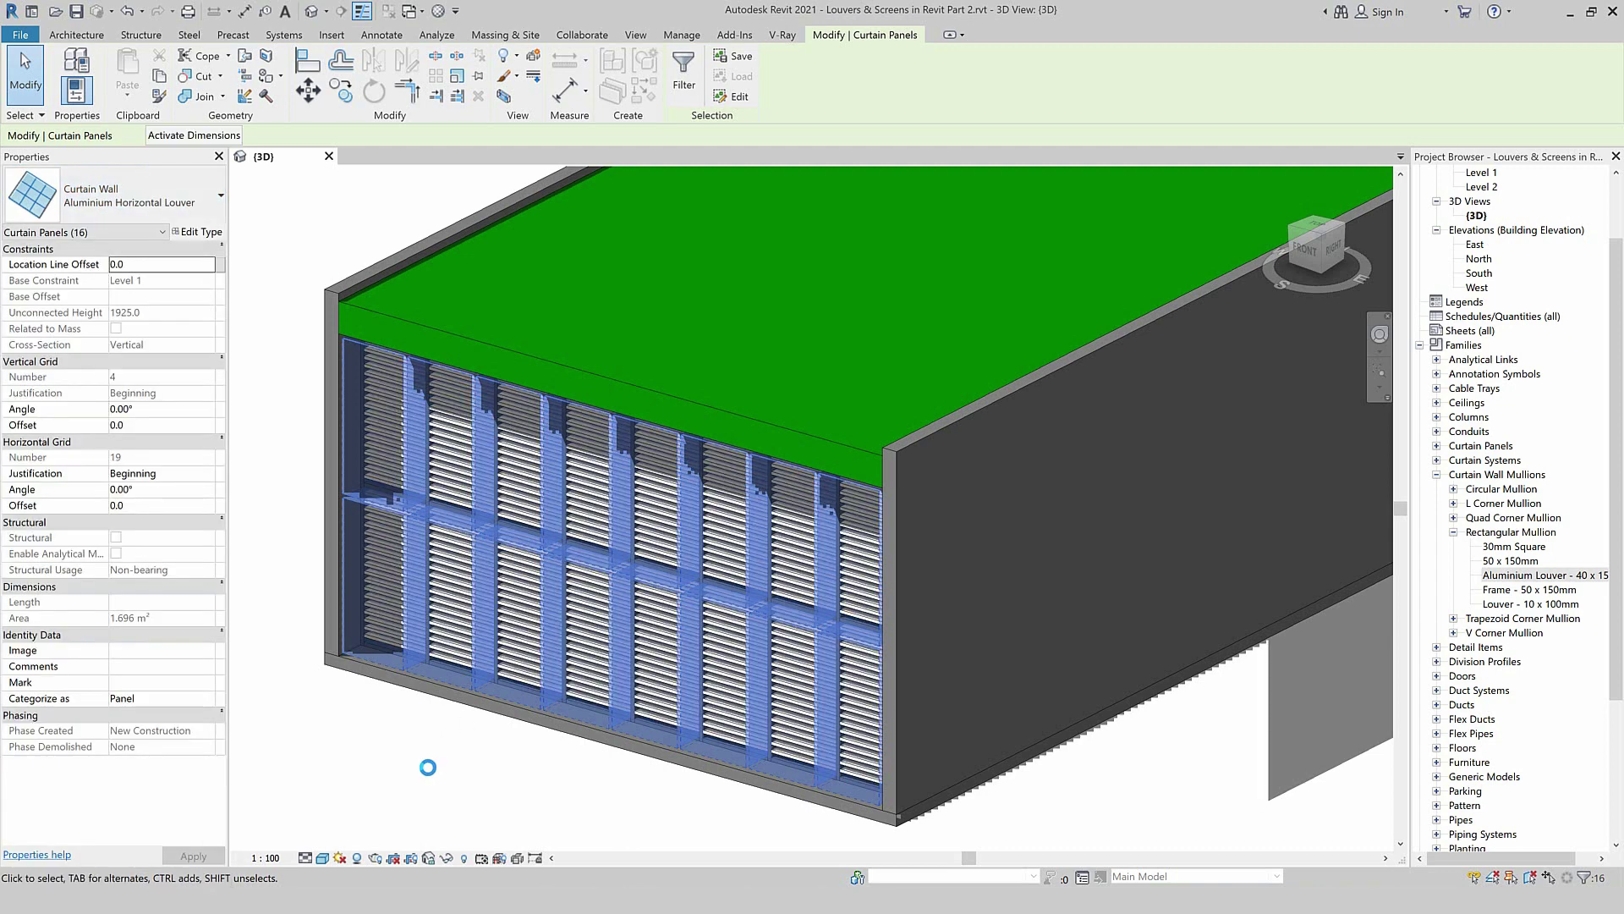
left_click(431, 775)
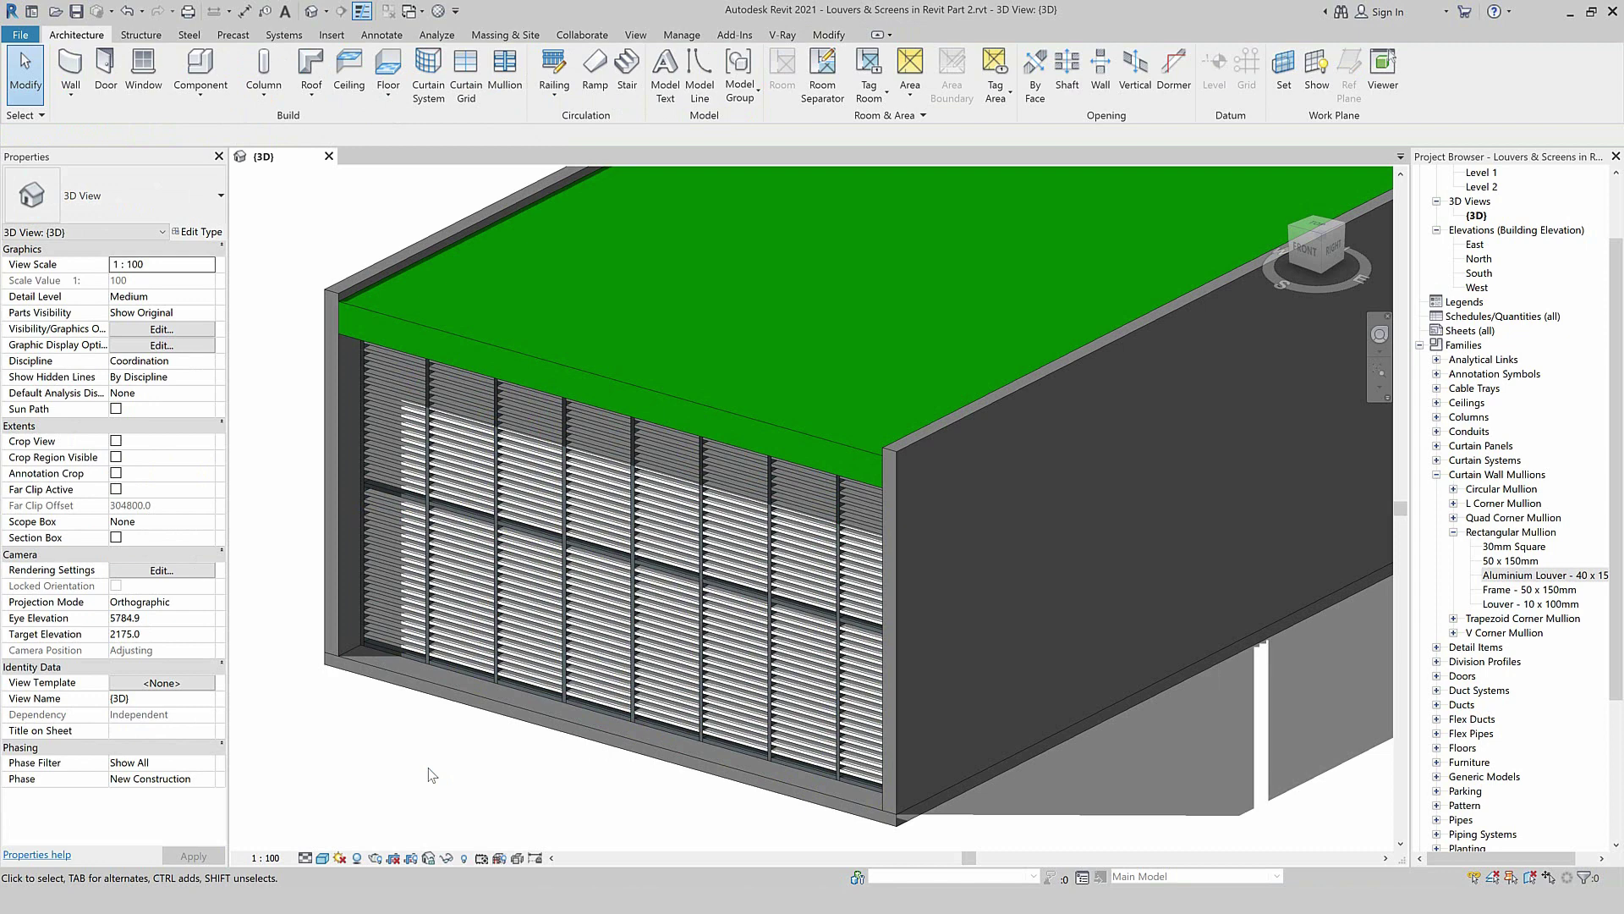
Reselect the previous louver panels, change them to Vertical Louver, and delete the orphaned gridlines.
right_click(431, 774)
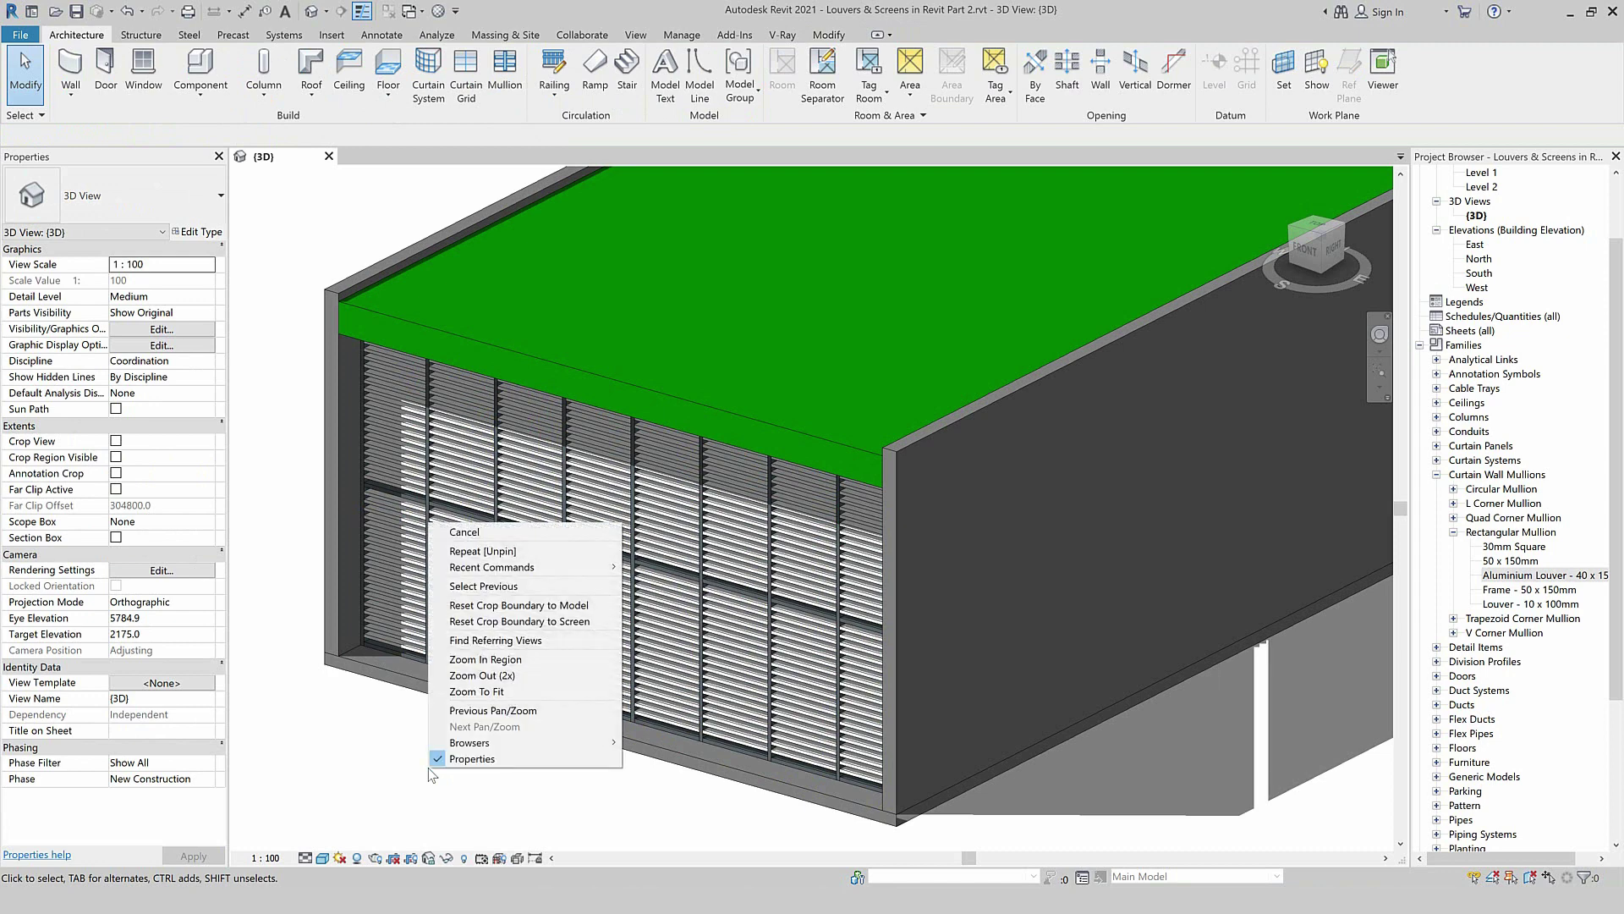
left_click(485, 590)
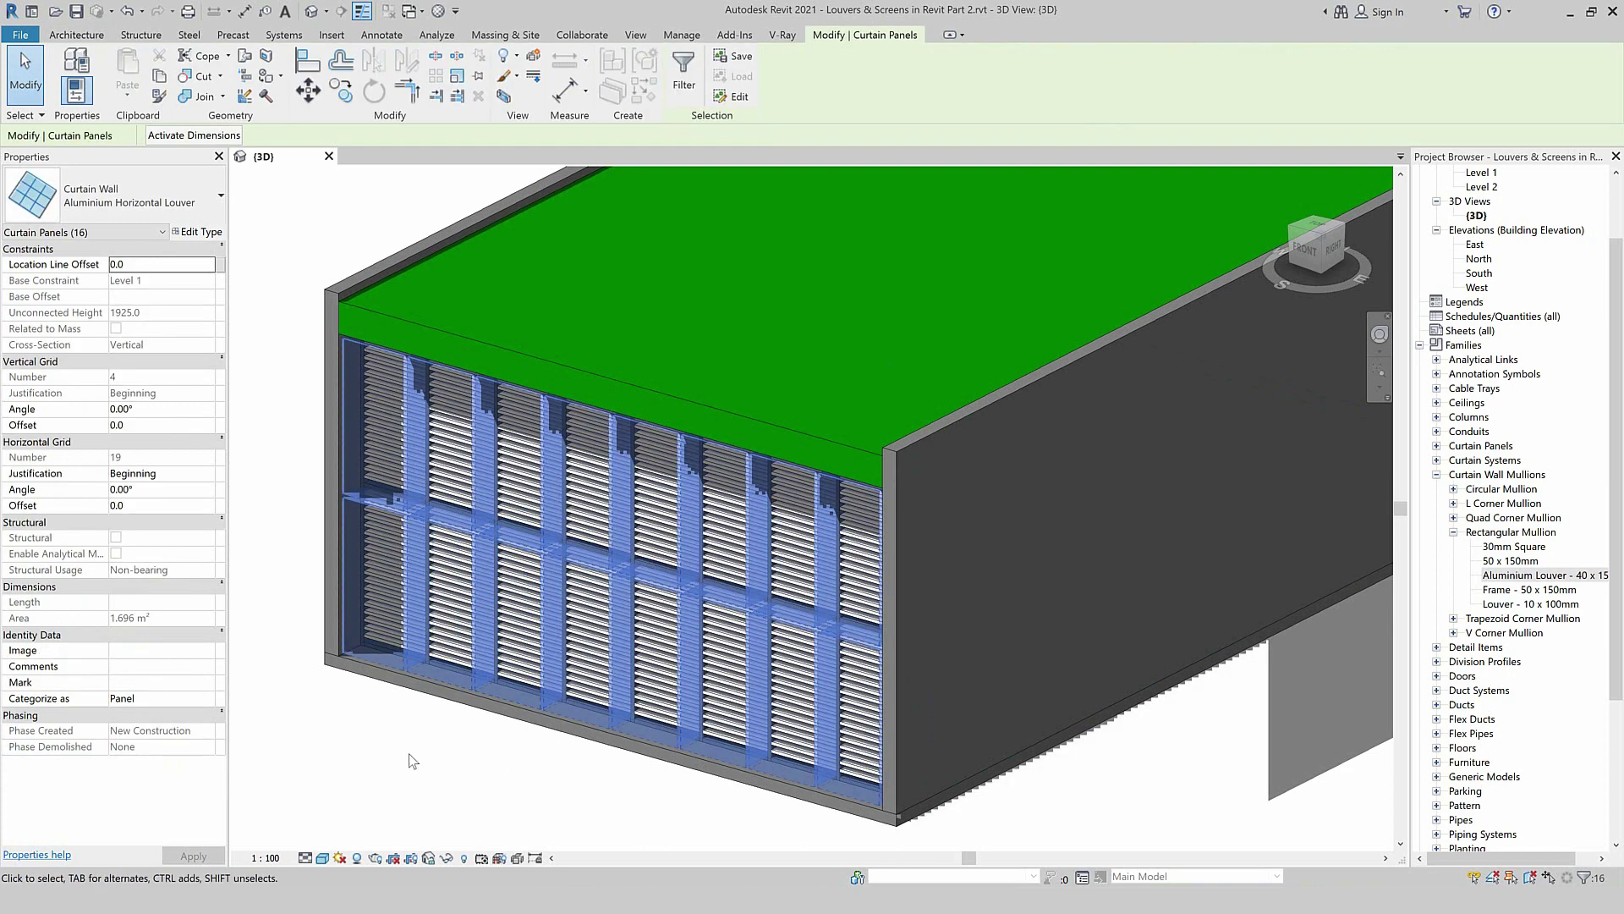
left_click(199, 203)
left_click(89, 749)
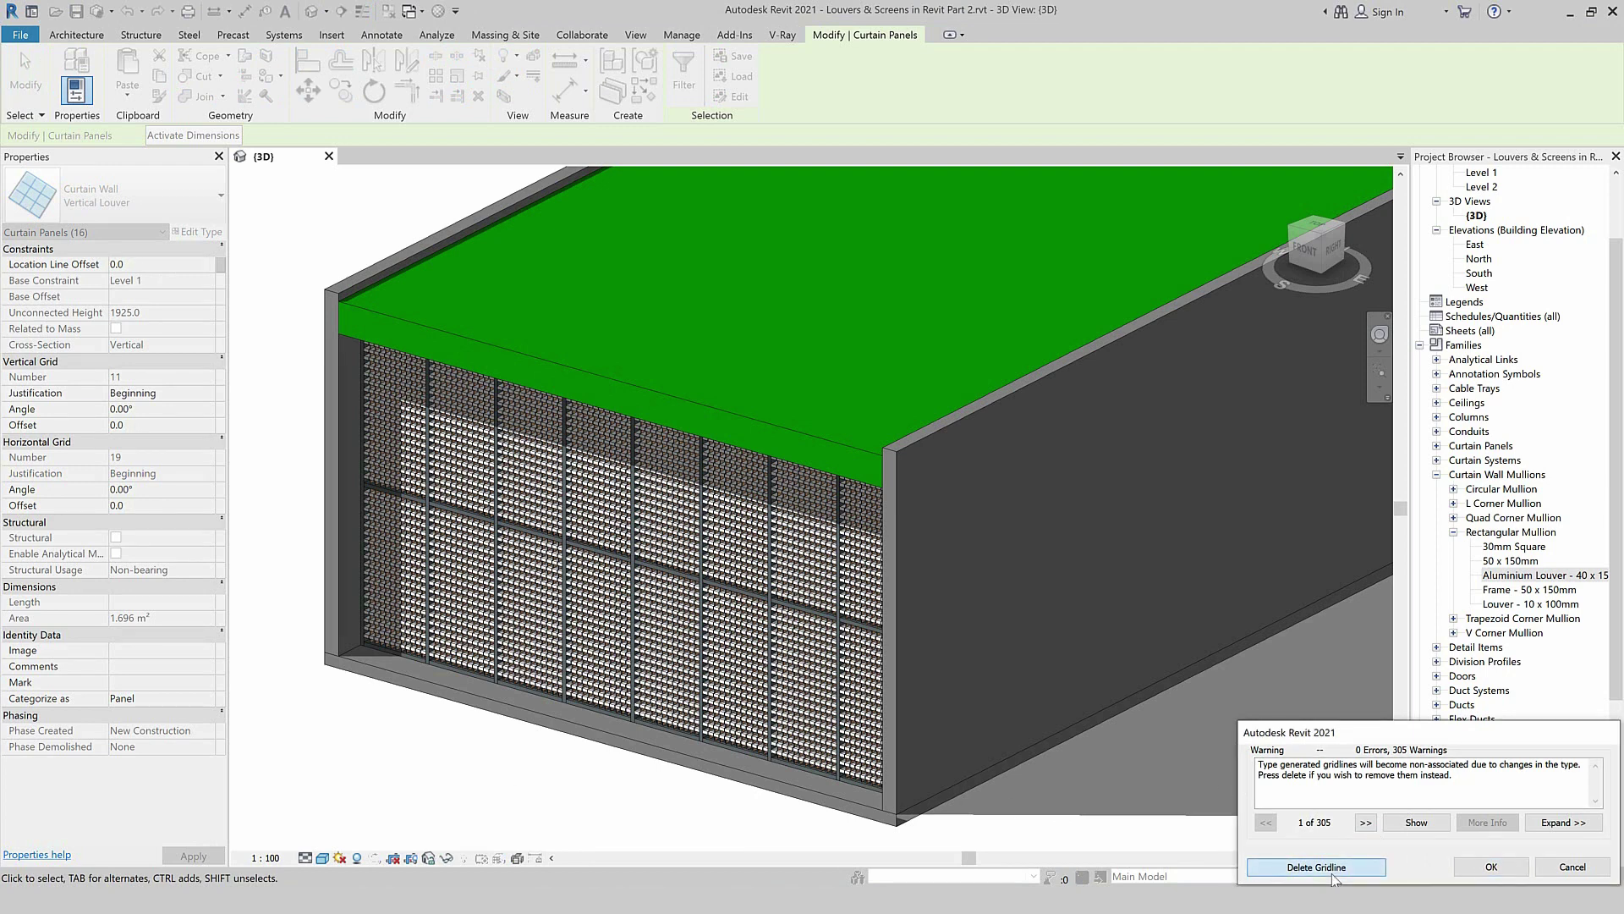
left_click(1316, 867)
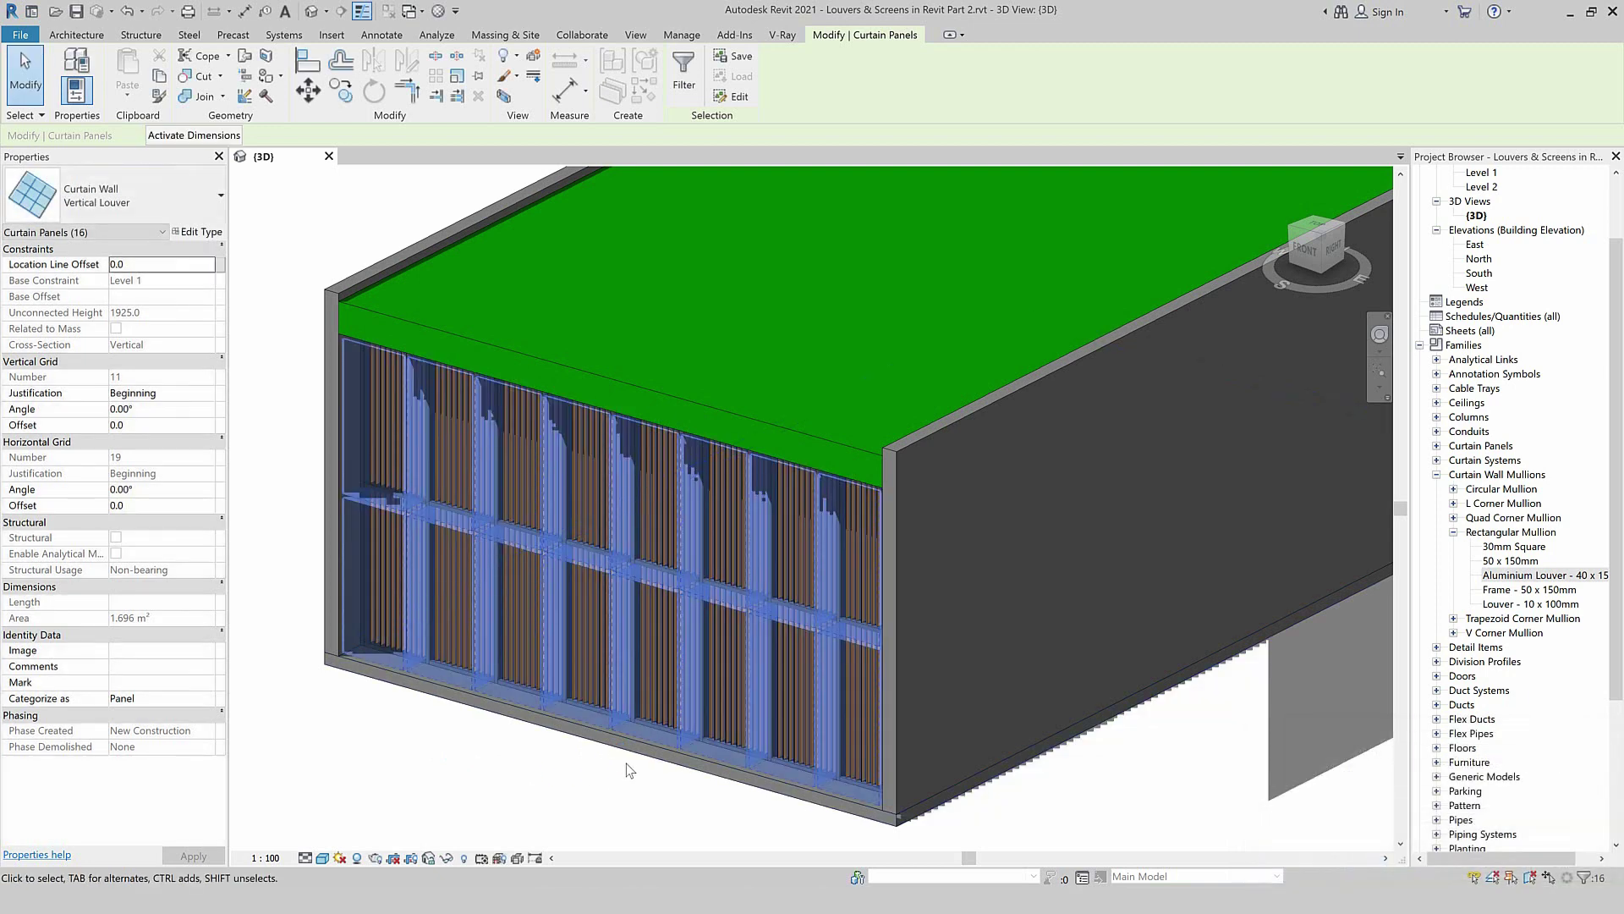
left_click(616, 783)
mouse_move(616, 784)
middle_mouse_down("shift")
mouse_move(770, 686)
mouse_move(779, 783)
mouse_move(739, 801)
mouse_move(637, 696)
middle_mouse_up("shift")
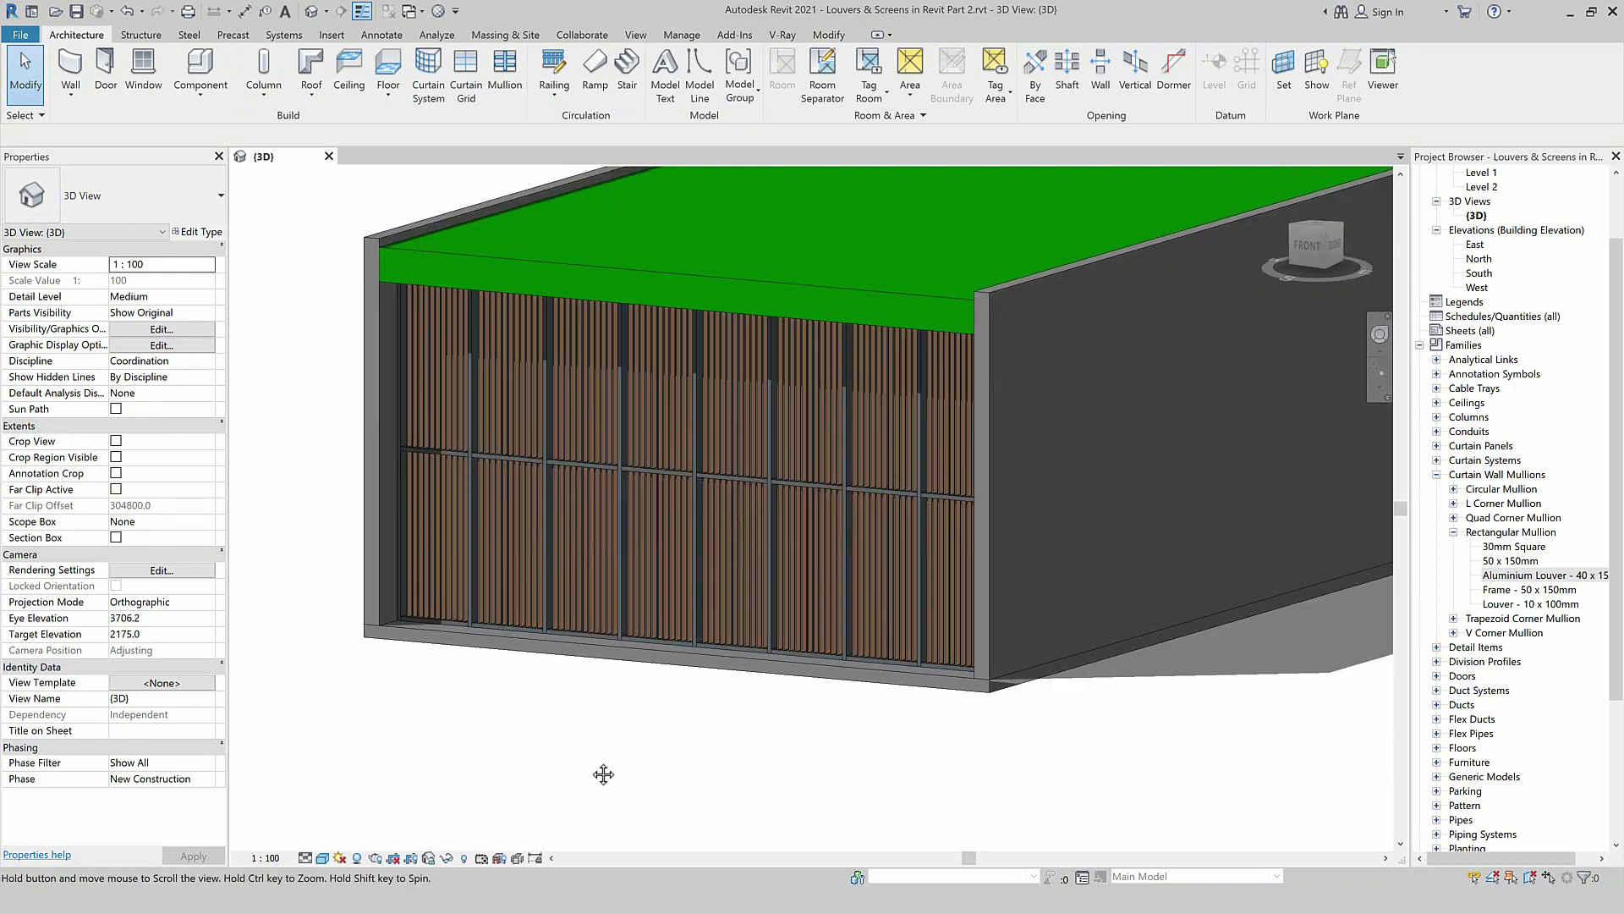
middle_click_drag(604, 772, 584, 744, "shift")
Undo the Vertical Louver change and select the lower-left façade panel.
left_click(131, 15)
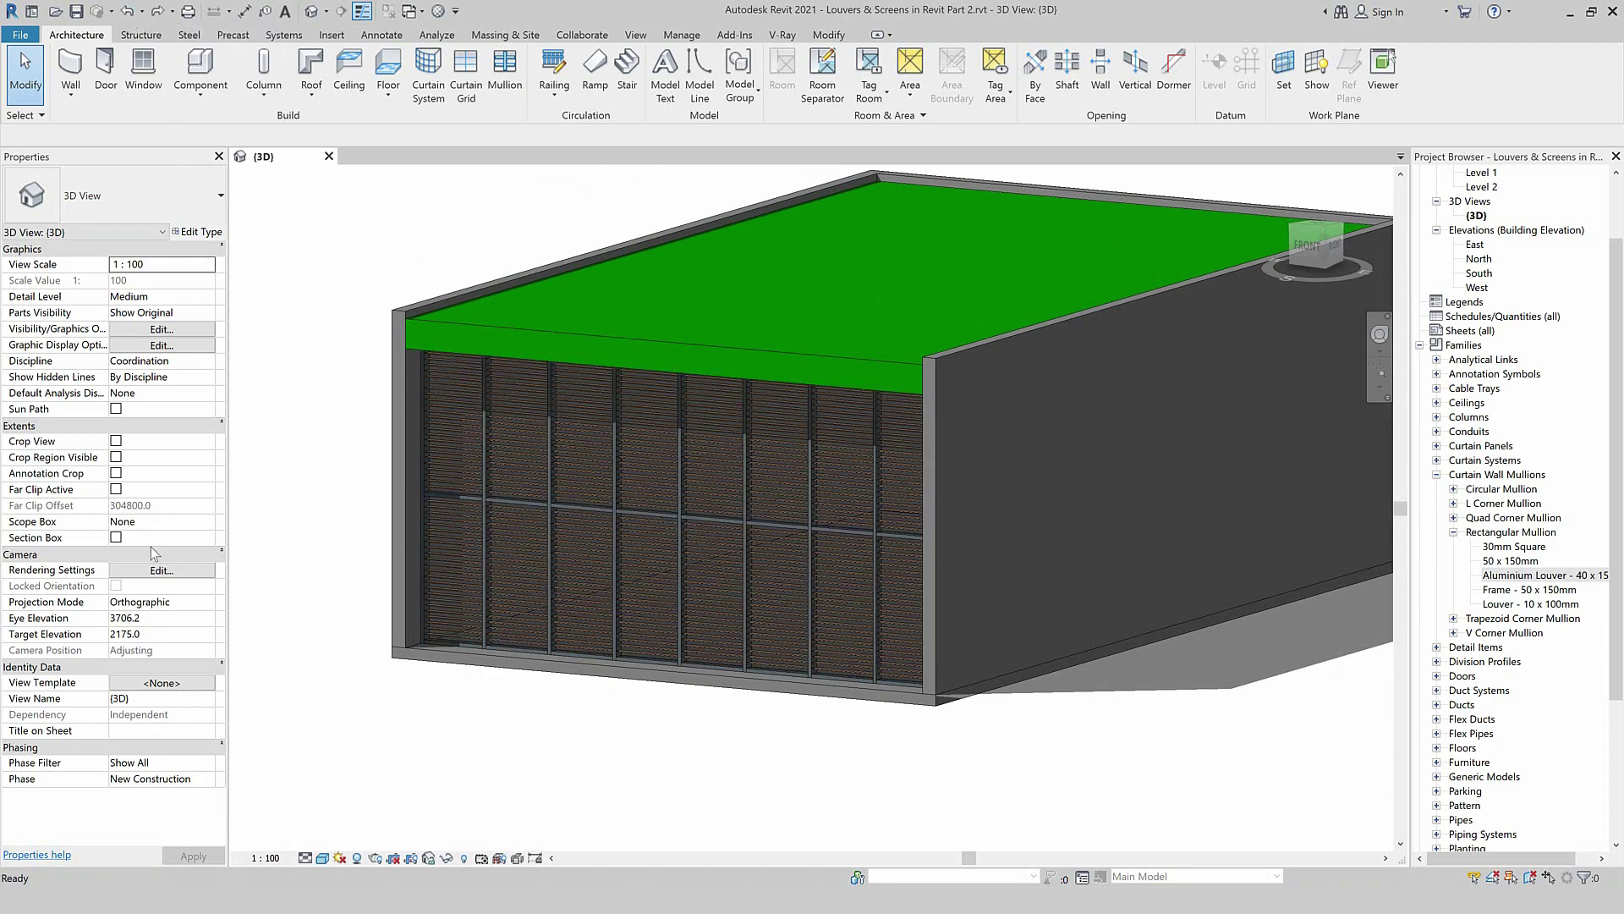
scroll(451, 563, "up", 2)
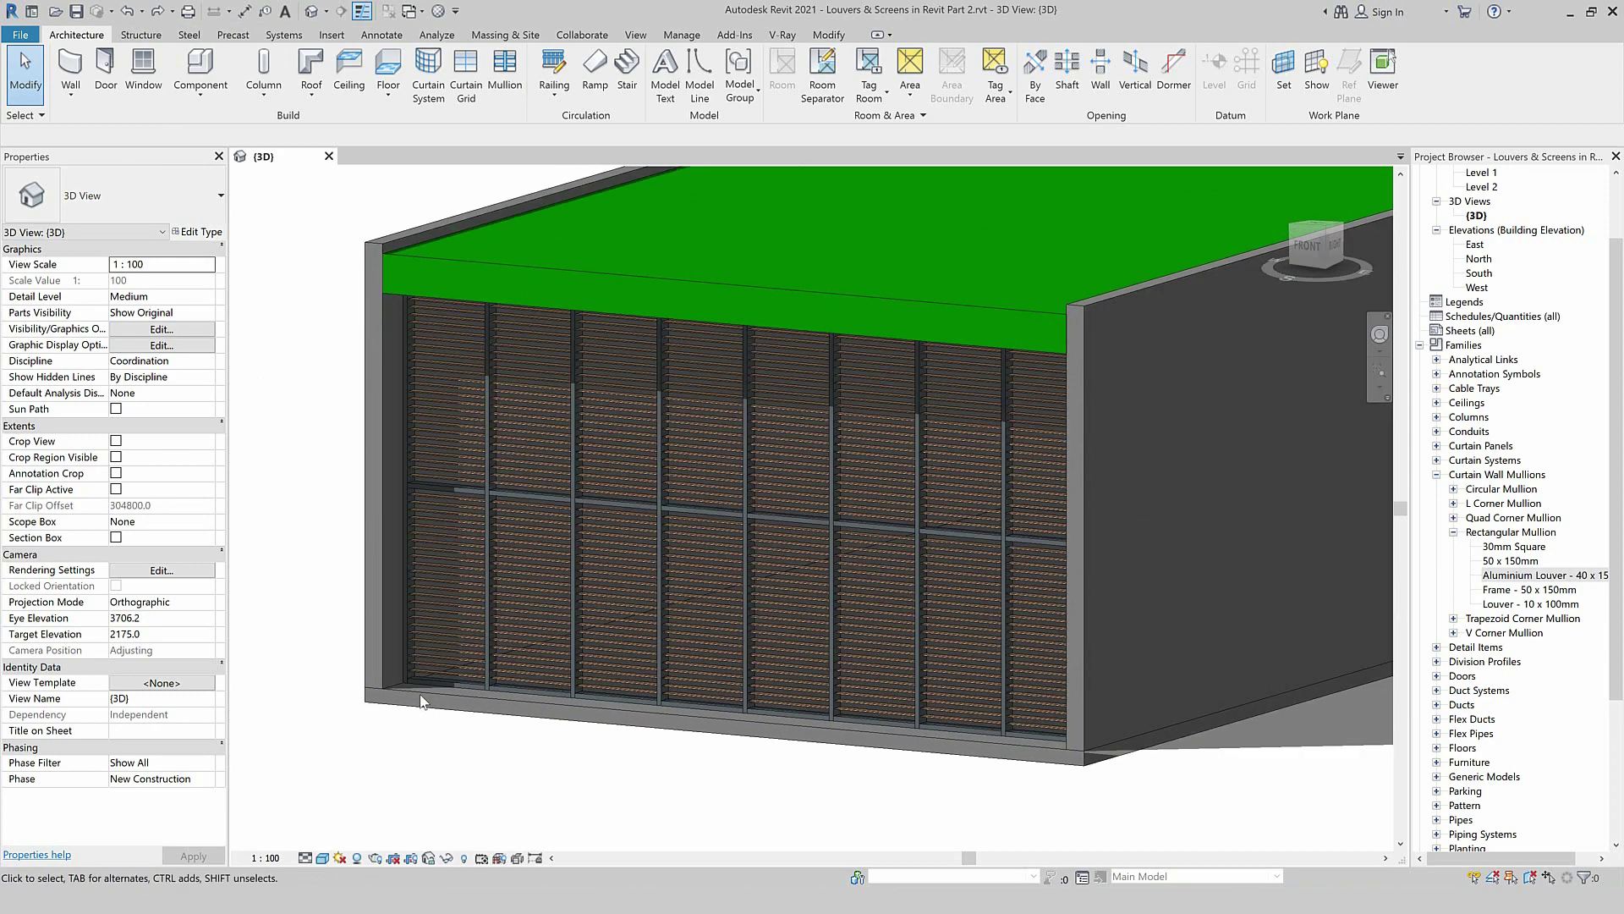
left_click(453, 694)
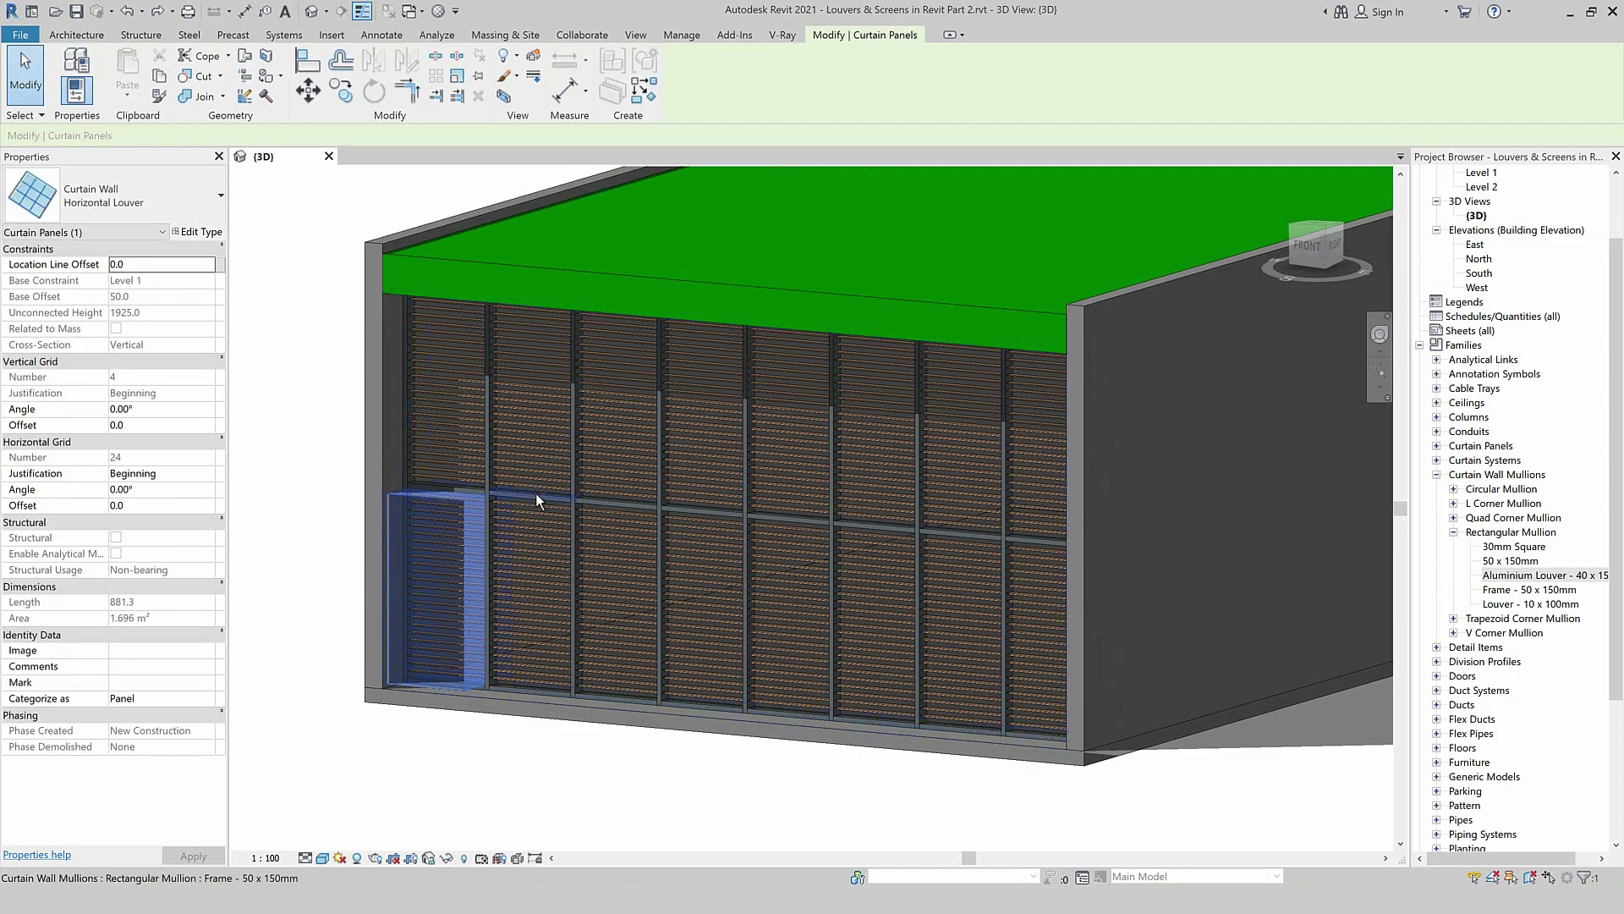
middle_click_drag(490, 829, 555, 383, "shift")
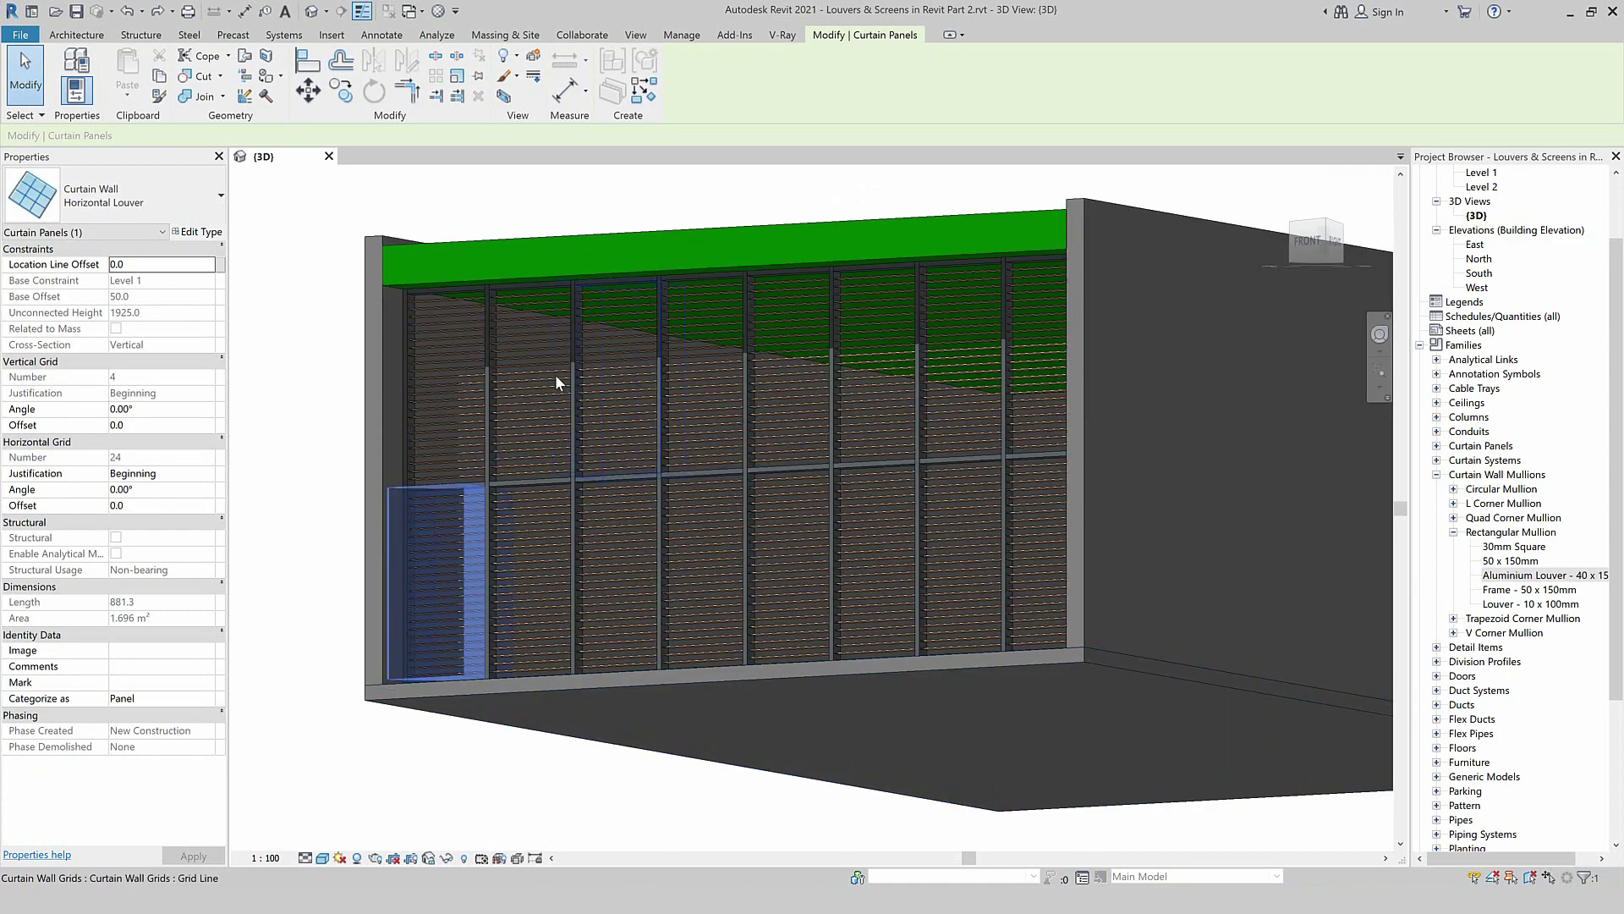
Add panels in the second and third bays and make them Aluminium Horizontal Louver.
left_click(530, 284, "ctrl")
left_click(642, 667, "ctrl")
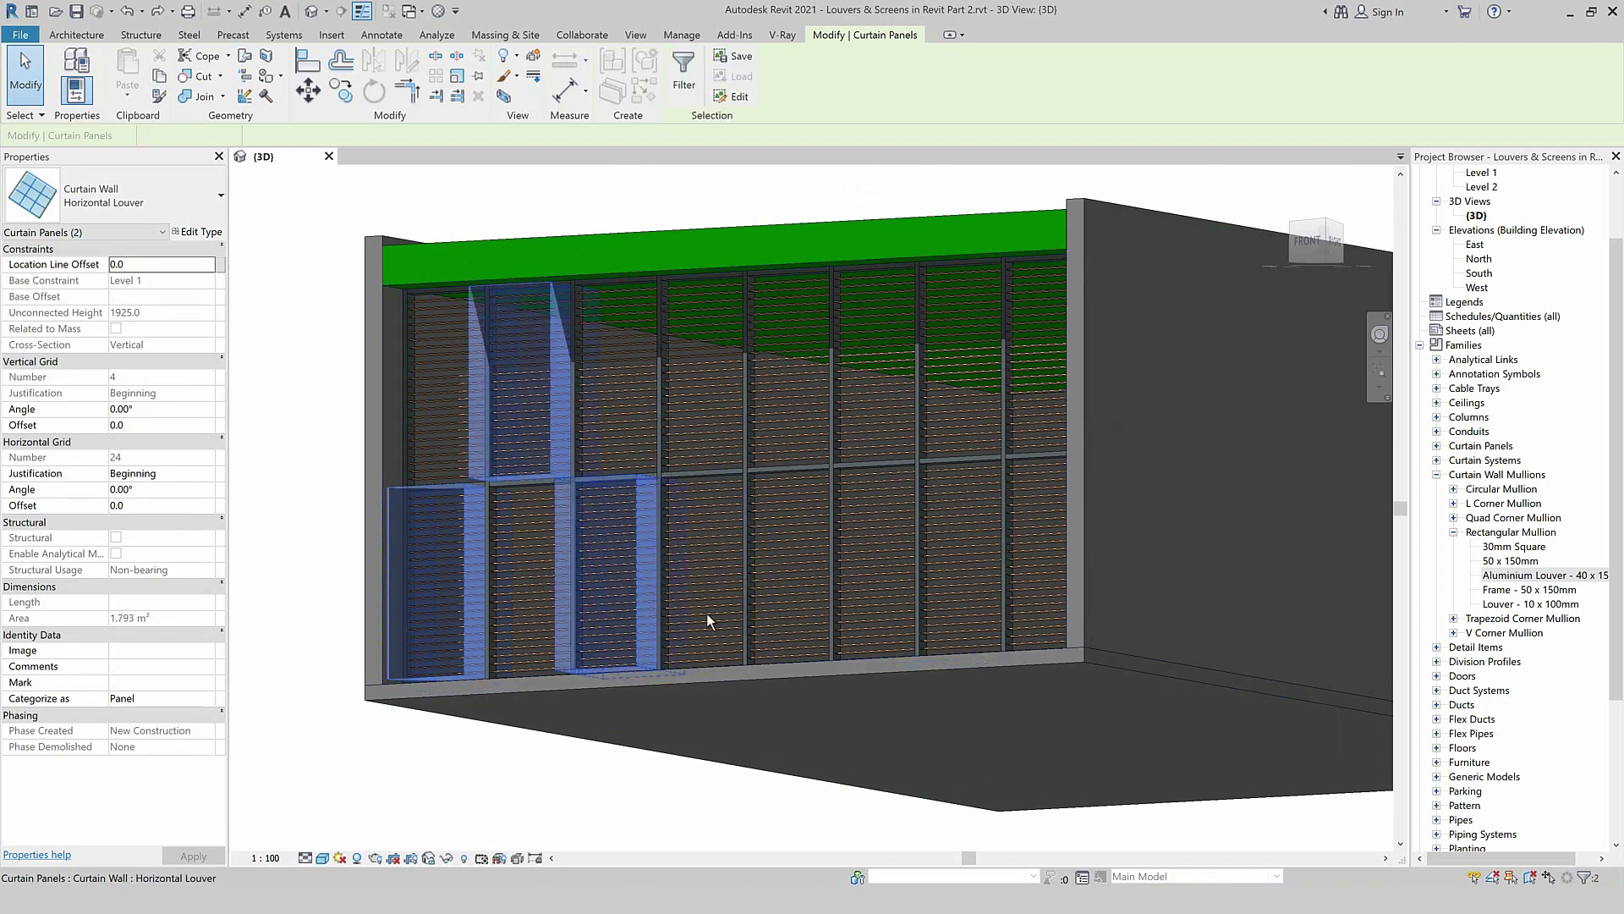
left_click(168, 200)
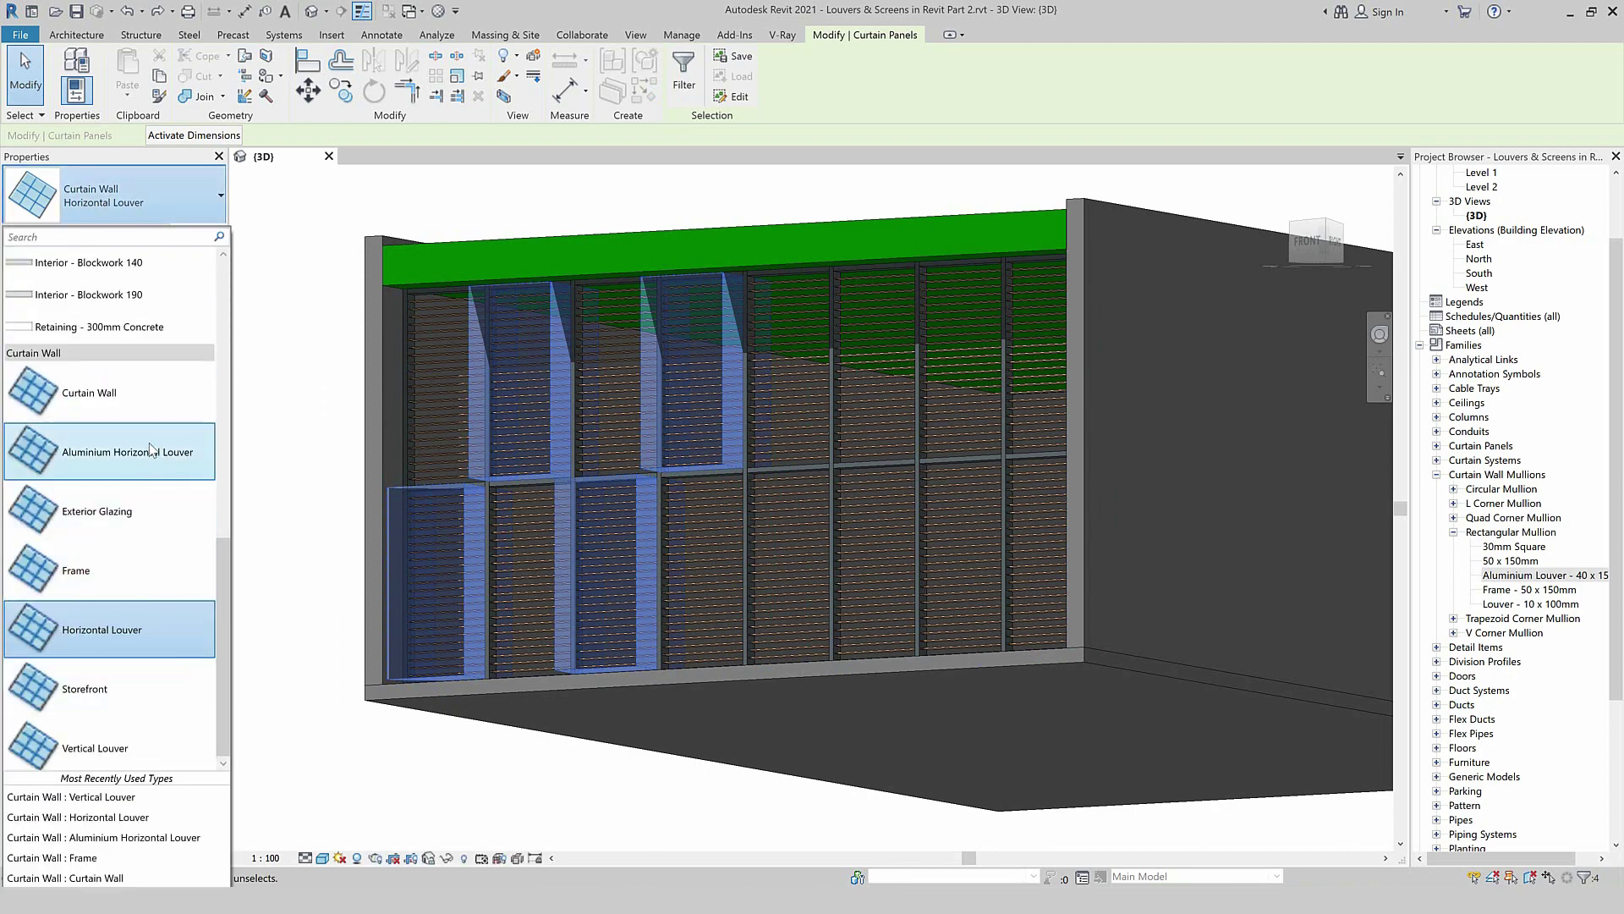
left_click(148, 452)
left_click(514, 792)
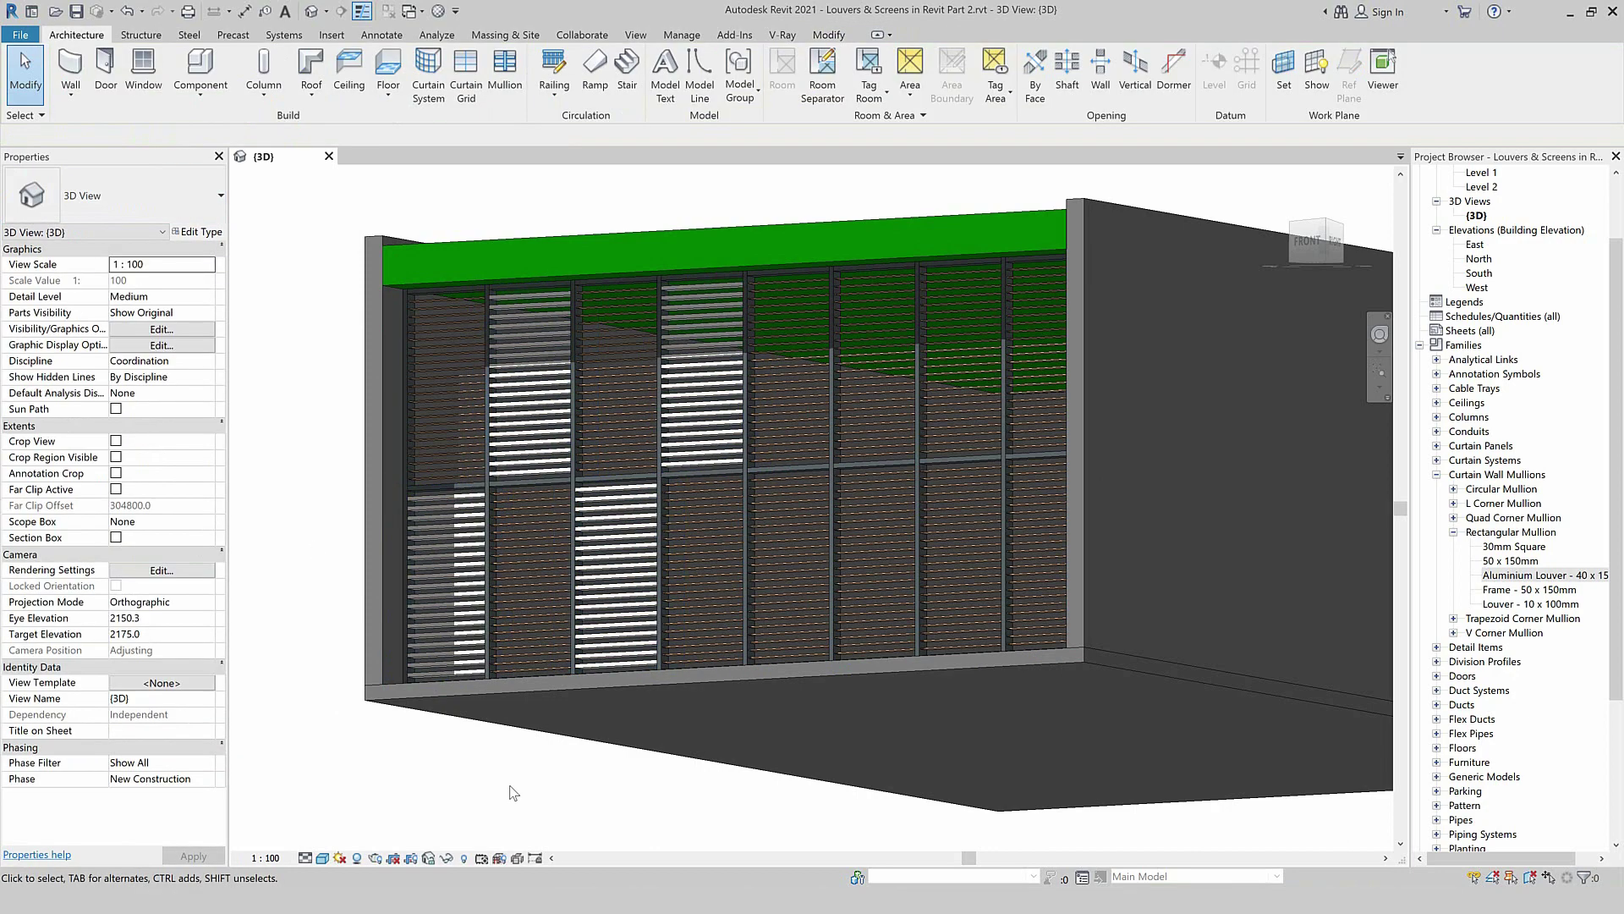
left_click(1036, 450)
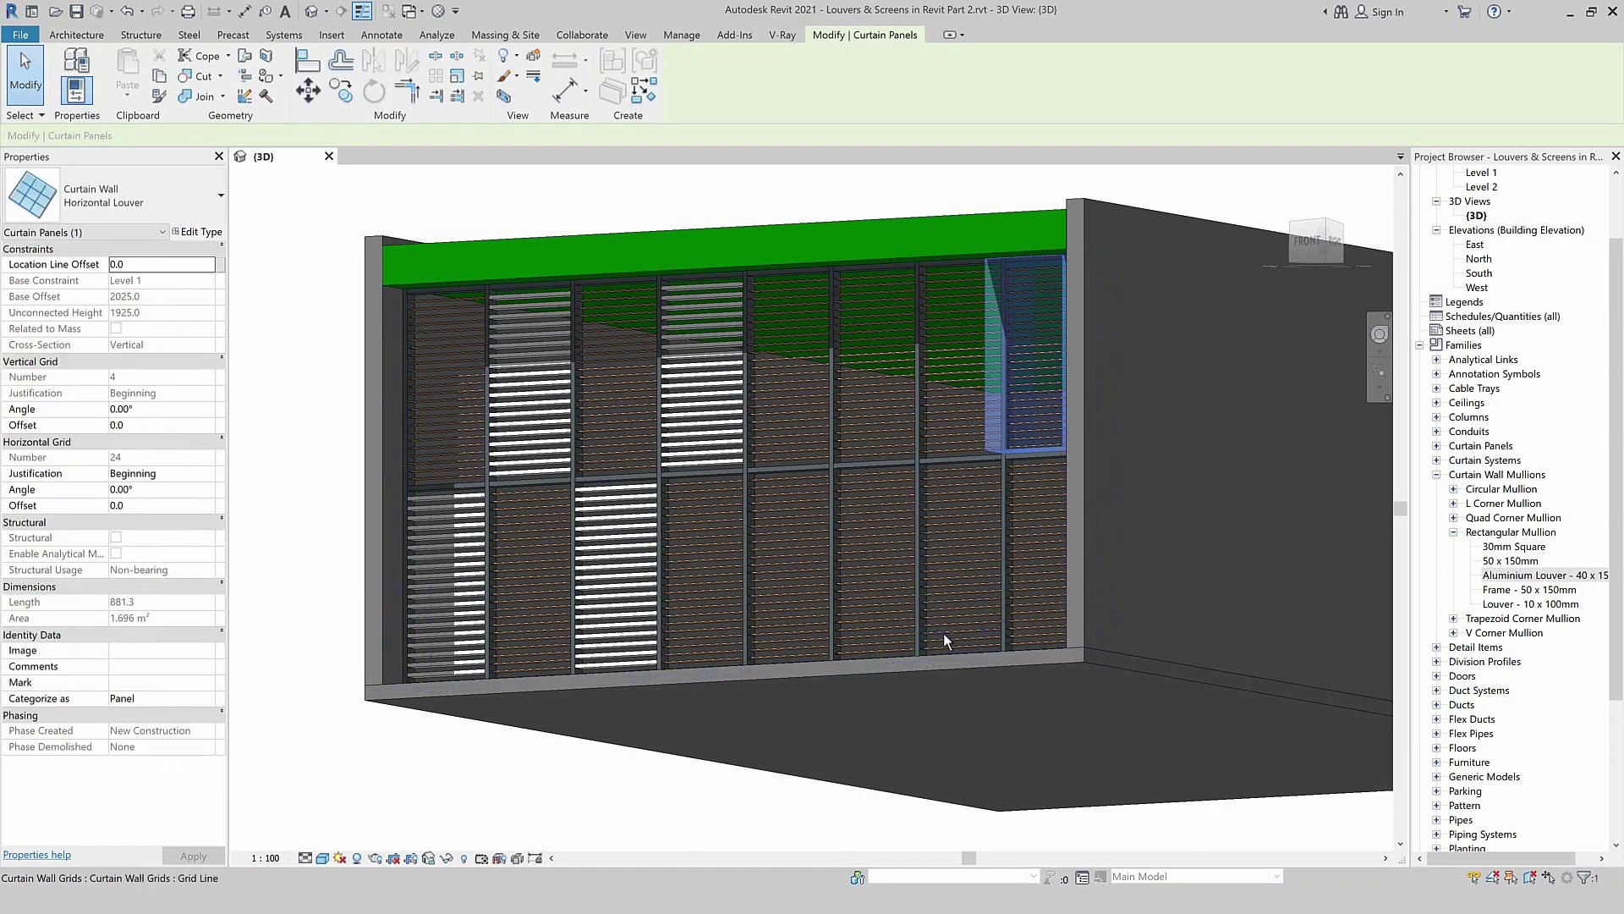
Set three right-side panels to Vertical Louver, deleting the orphaned gridlines.
mouse_move(817, 675)
middle_mouse_down("shift")
mouse_move(804, 730)
mouse_move(966, 660)
mouse_move(944, 677)
middle_mouse_up("shift")
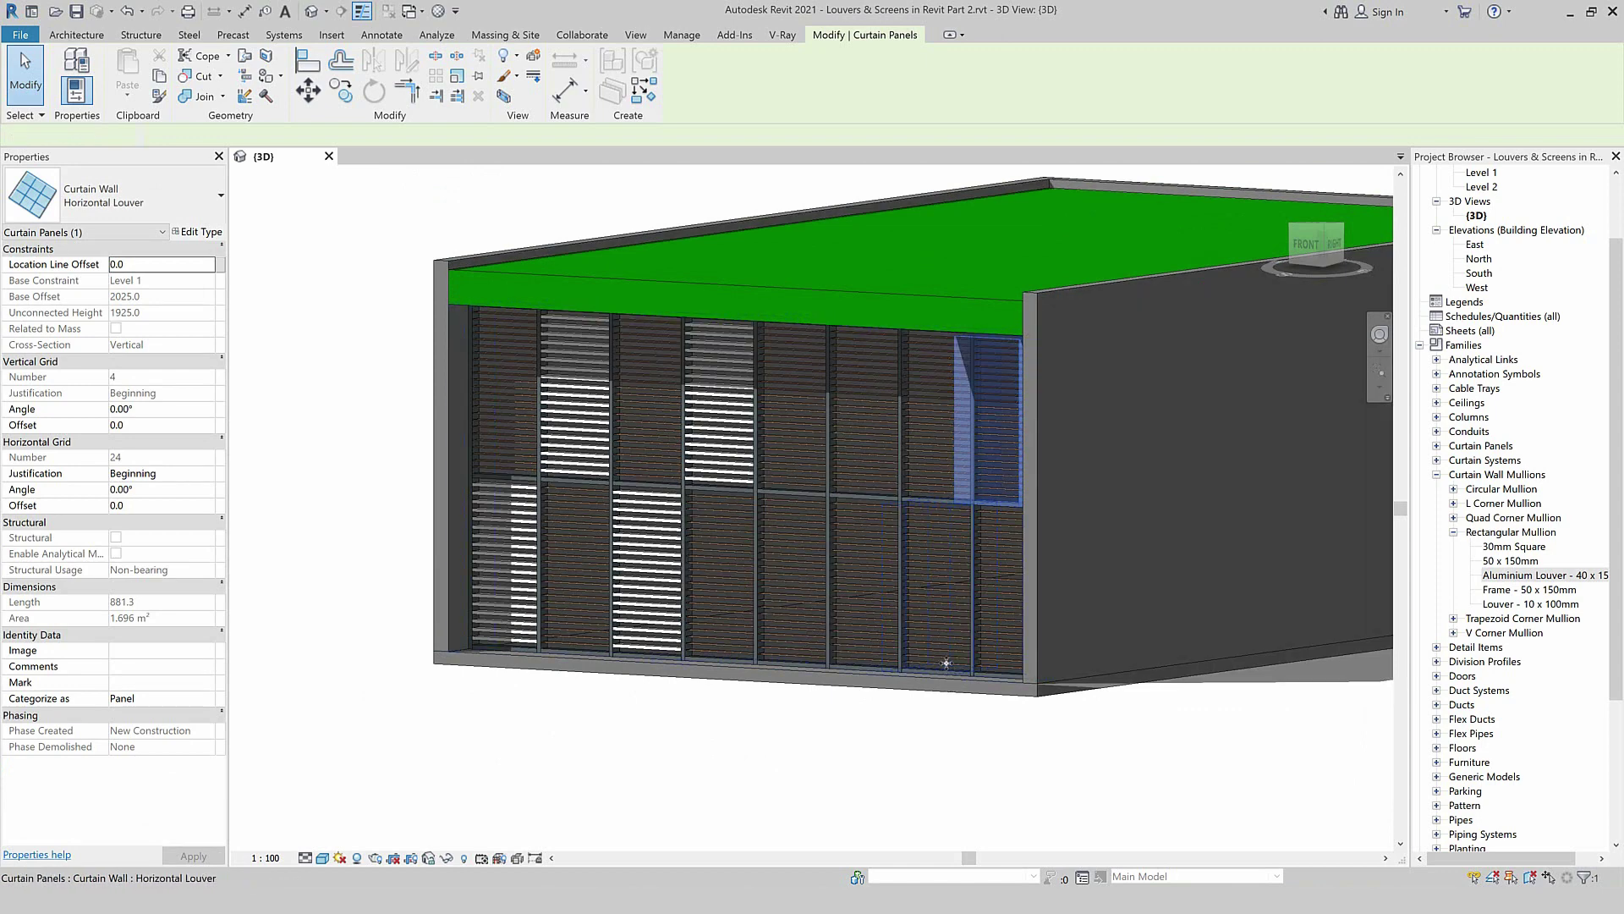
left_click(946, 670, "ctrl")
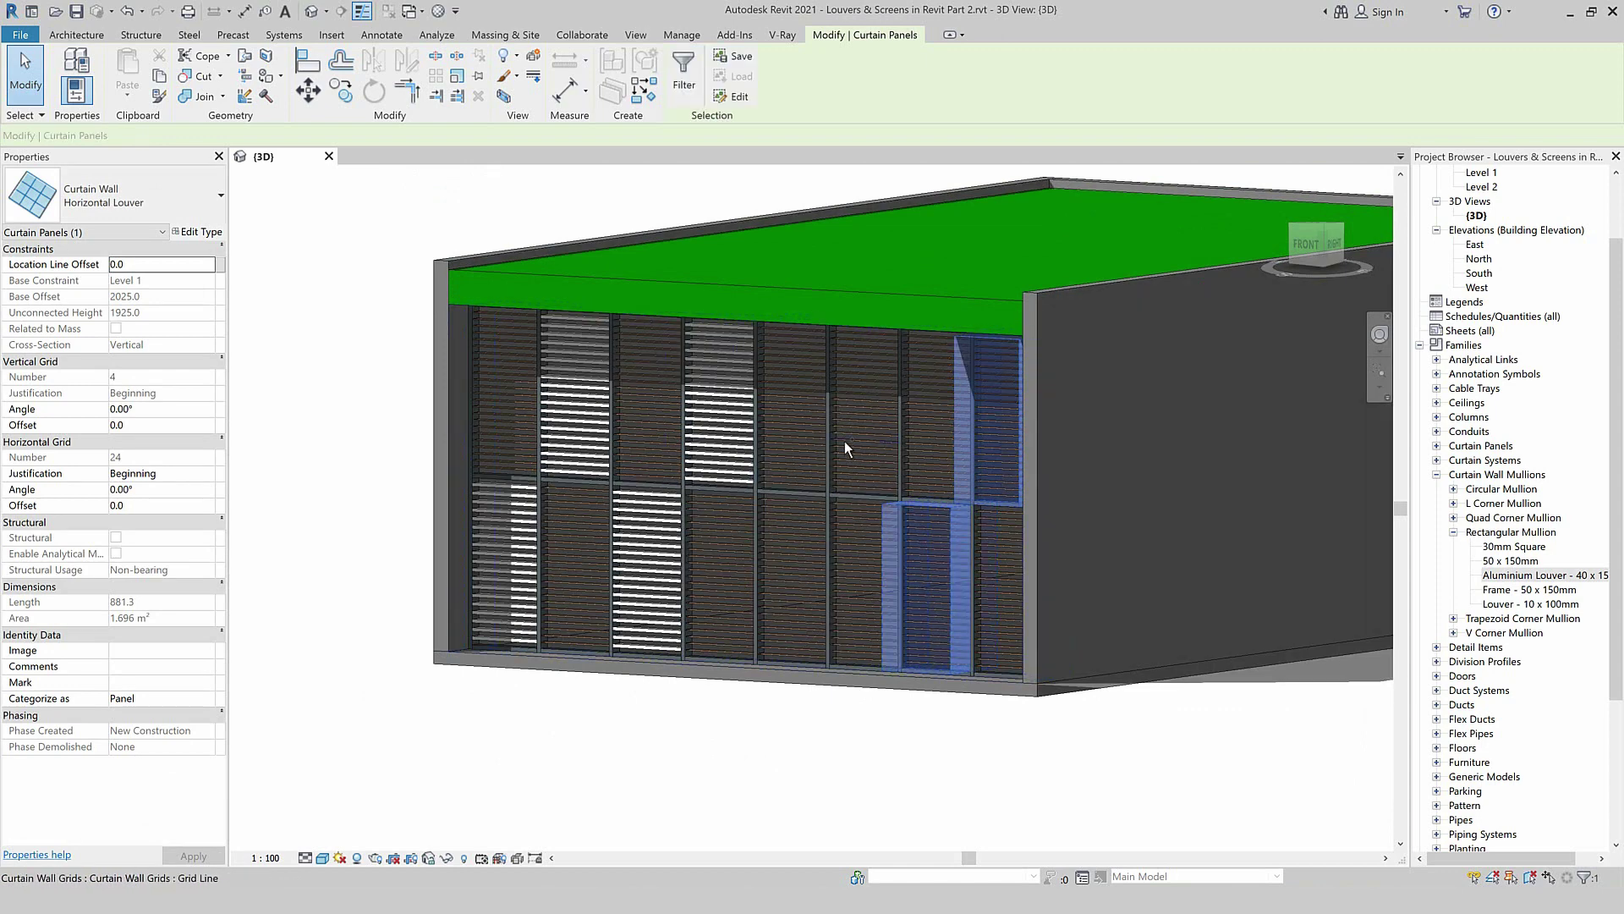
left_click(856, 495, "ctrl")
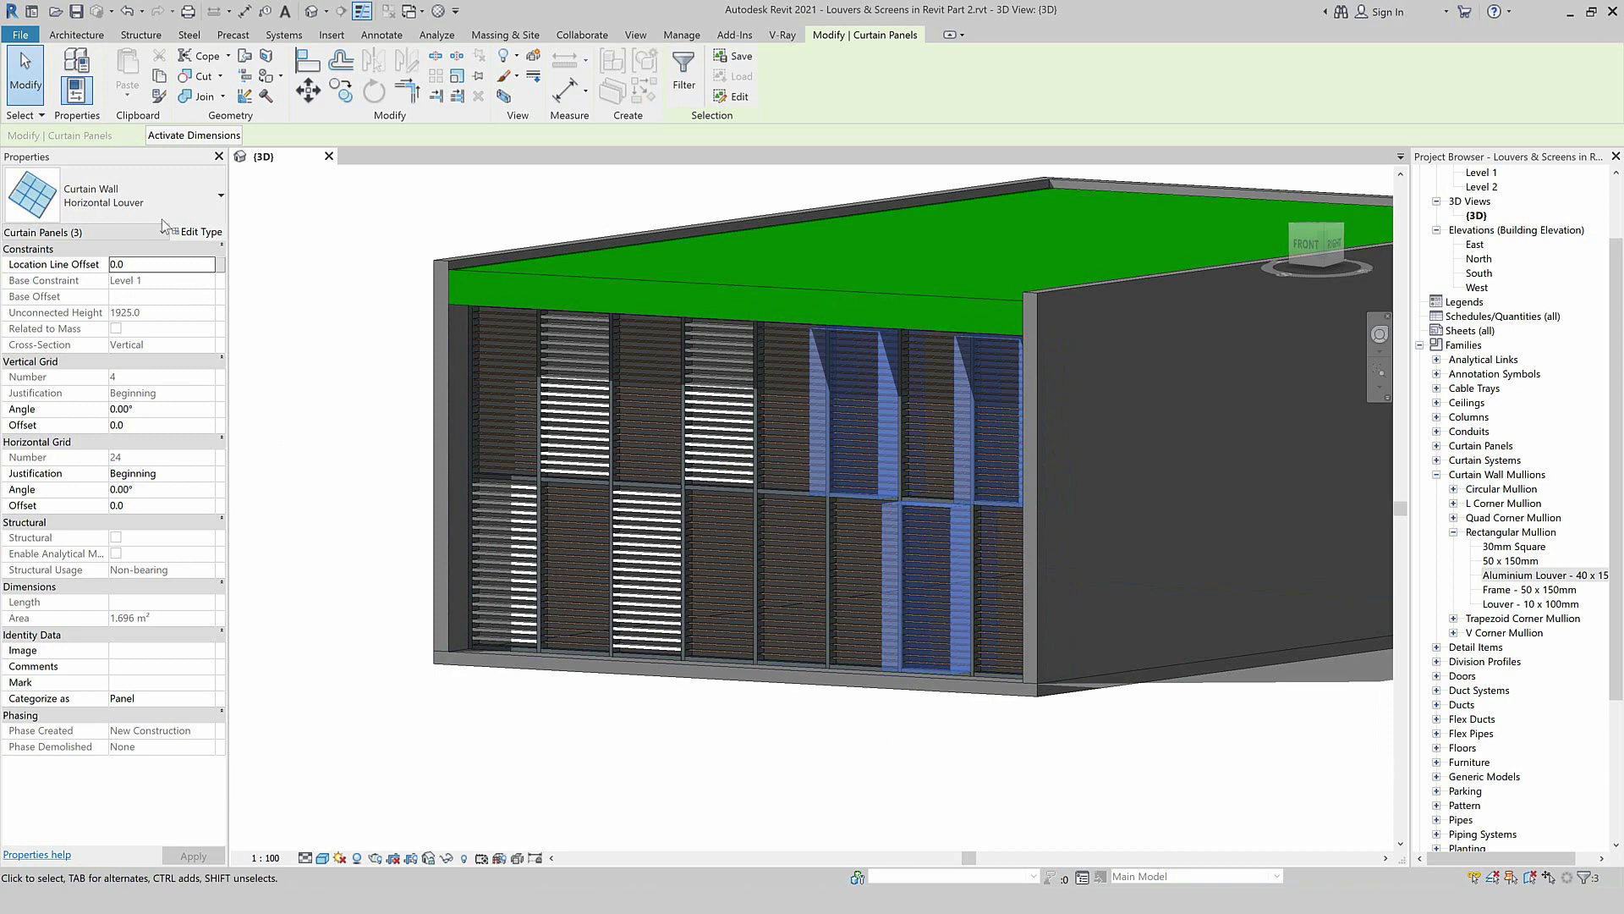
left_click(130, 181)
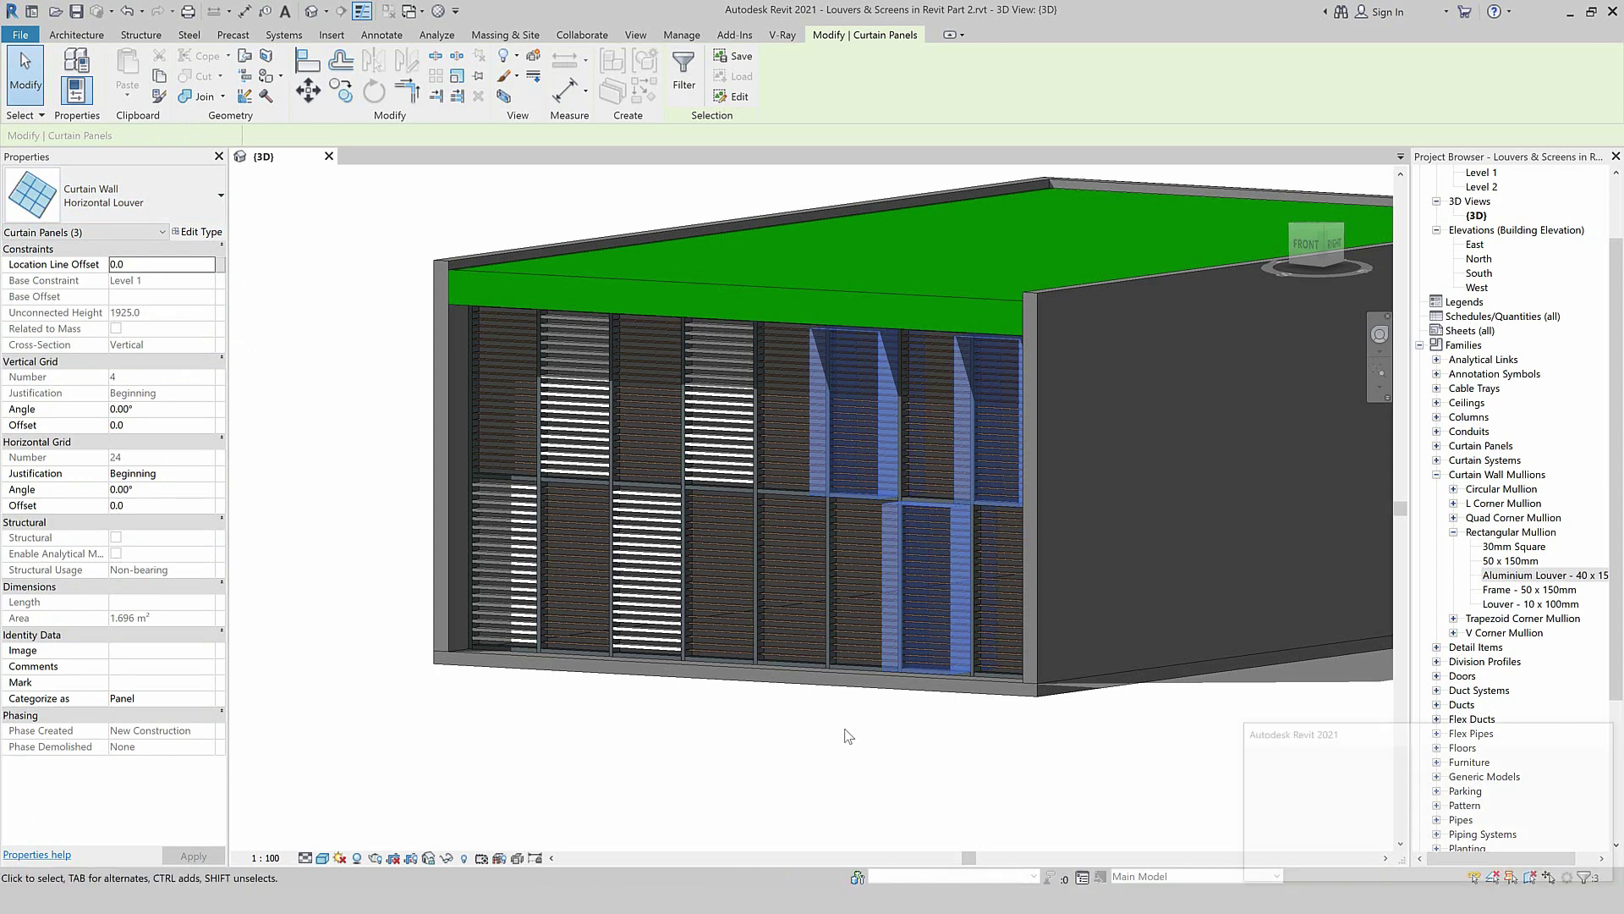
left_click(1307, 868)
key("Escape")
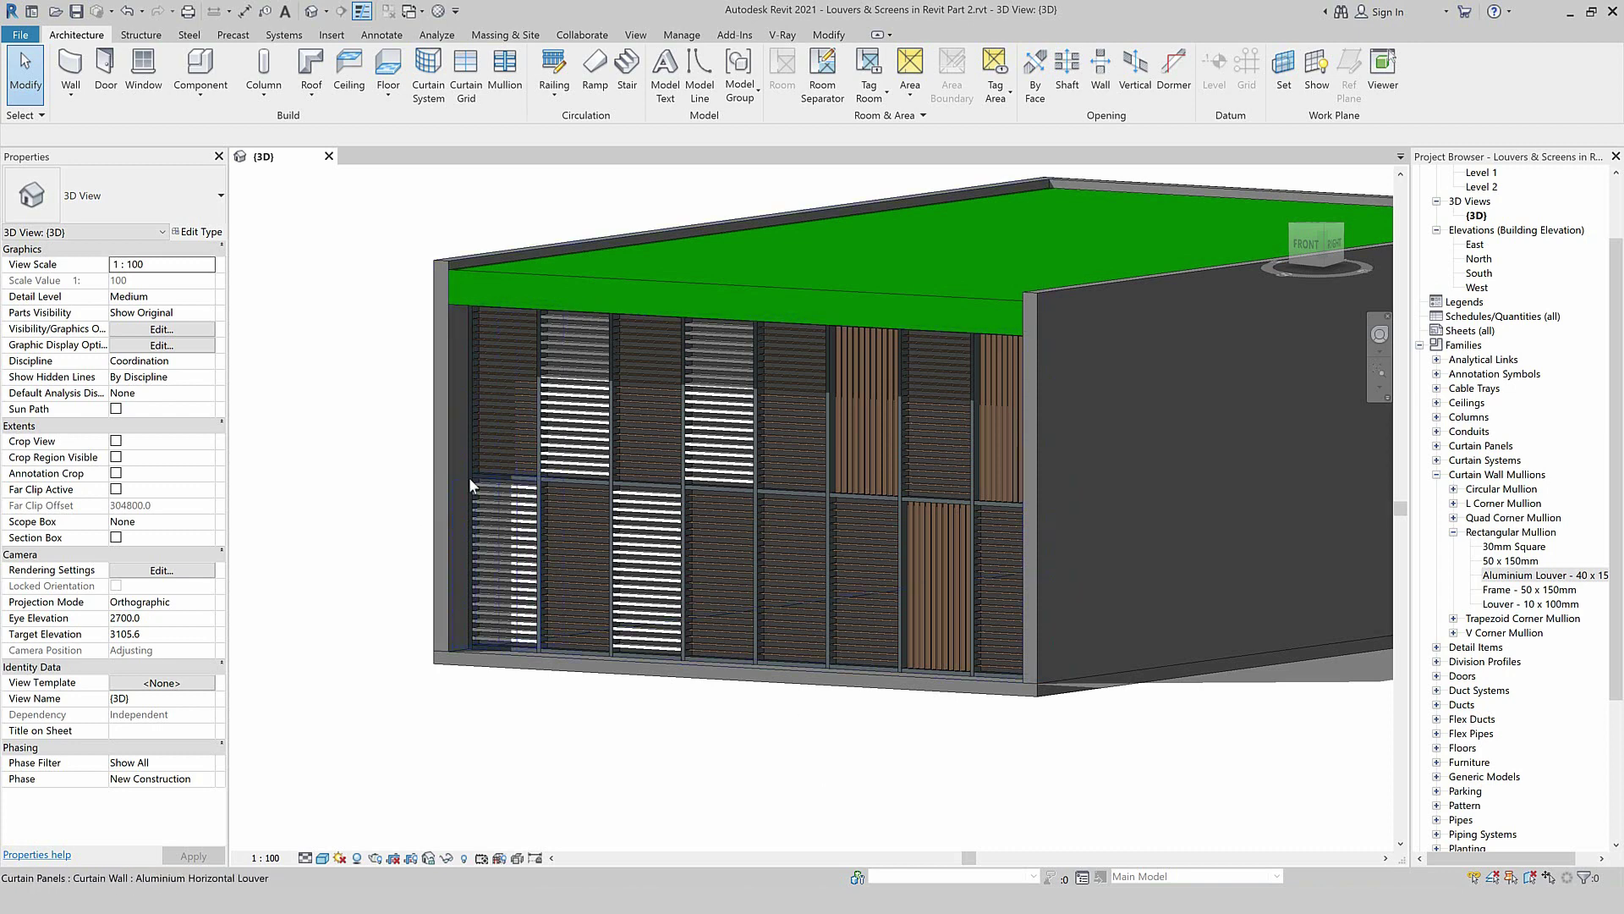
Orbit and zoom the 3D view so the louvred façade faces the viewer.
key("Tab")
key("Tab")
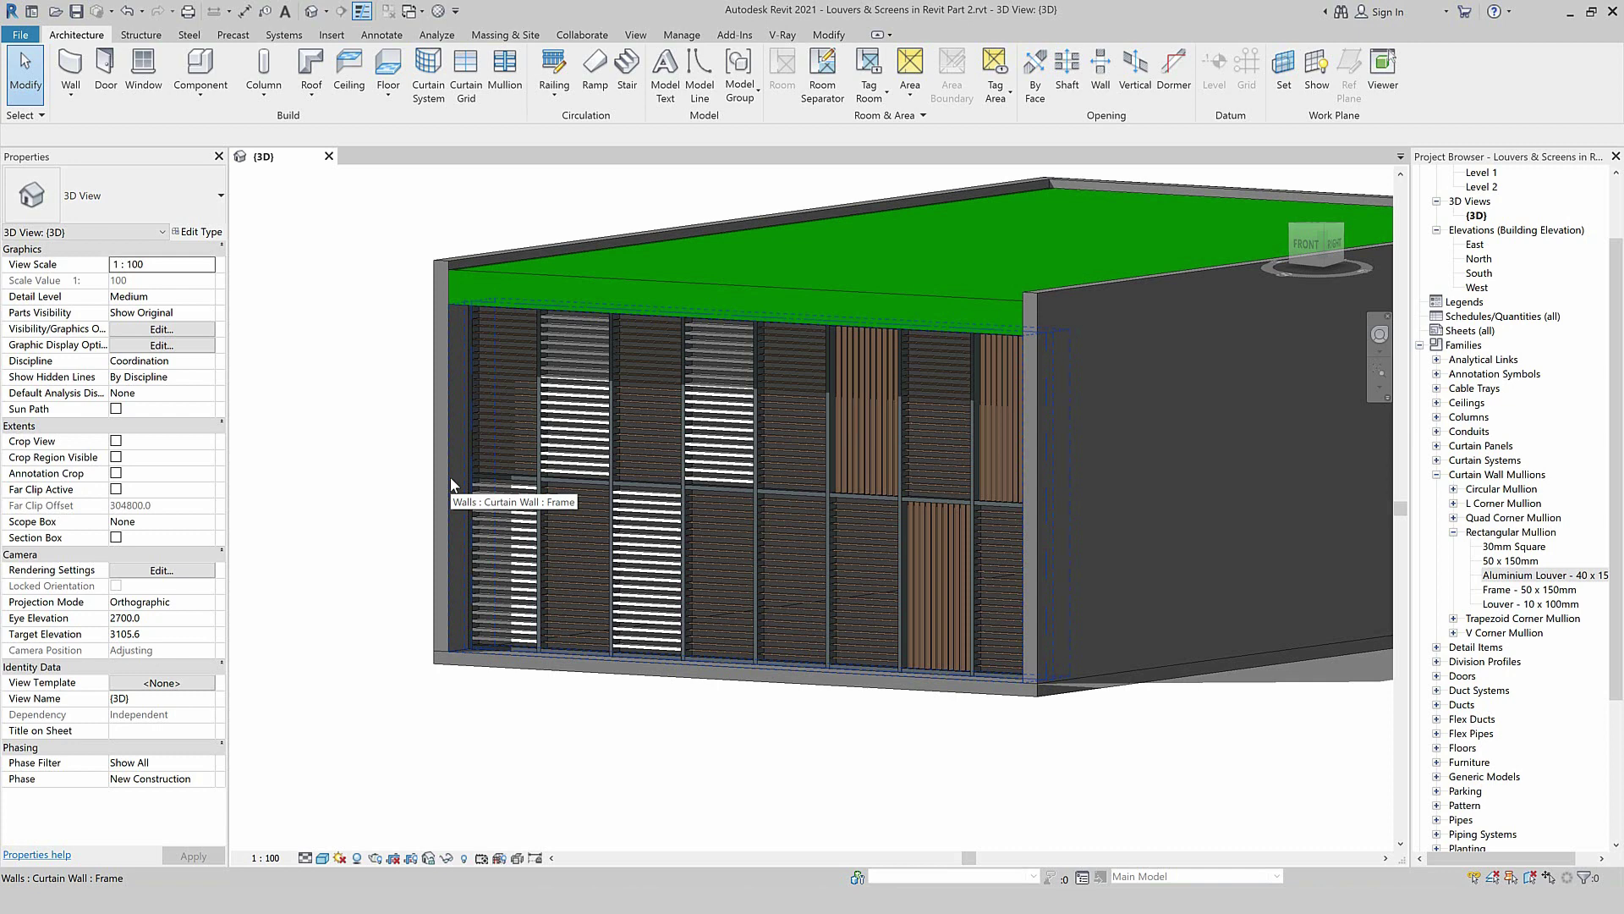
mouse_move(451, 482)
middle_mouse_down("shift")
mouse_move(531, 744)
mouse_move(518, 660)
middle_mouse_up("shift")
scroll(716, 626, "up", 1)
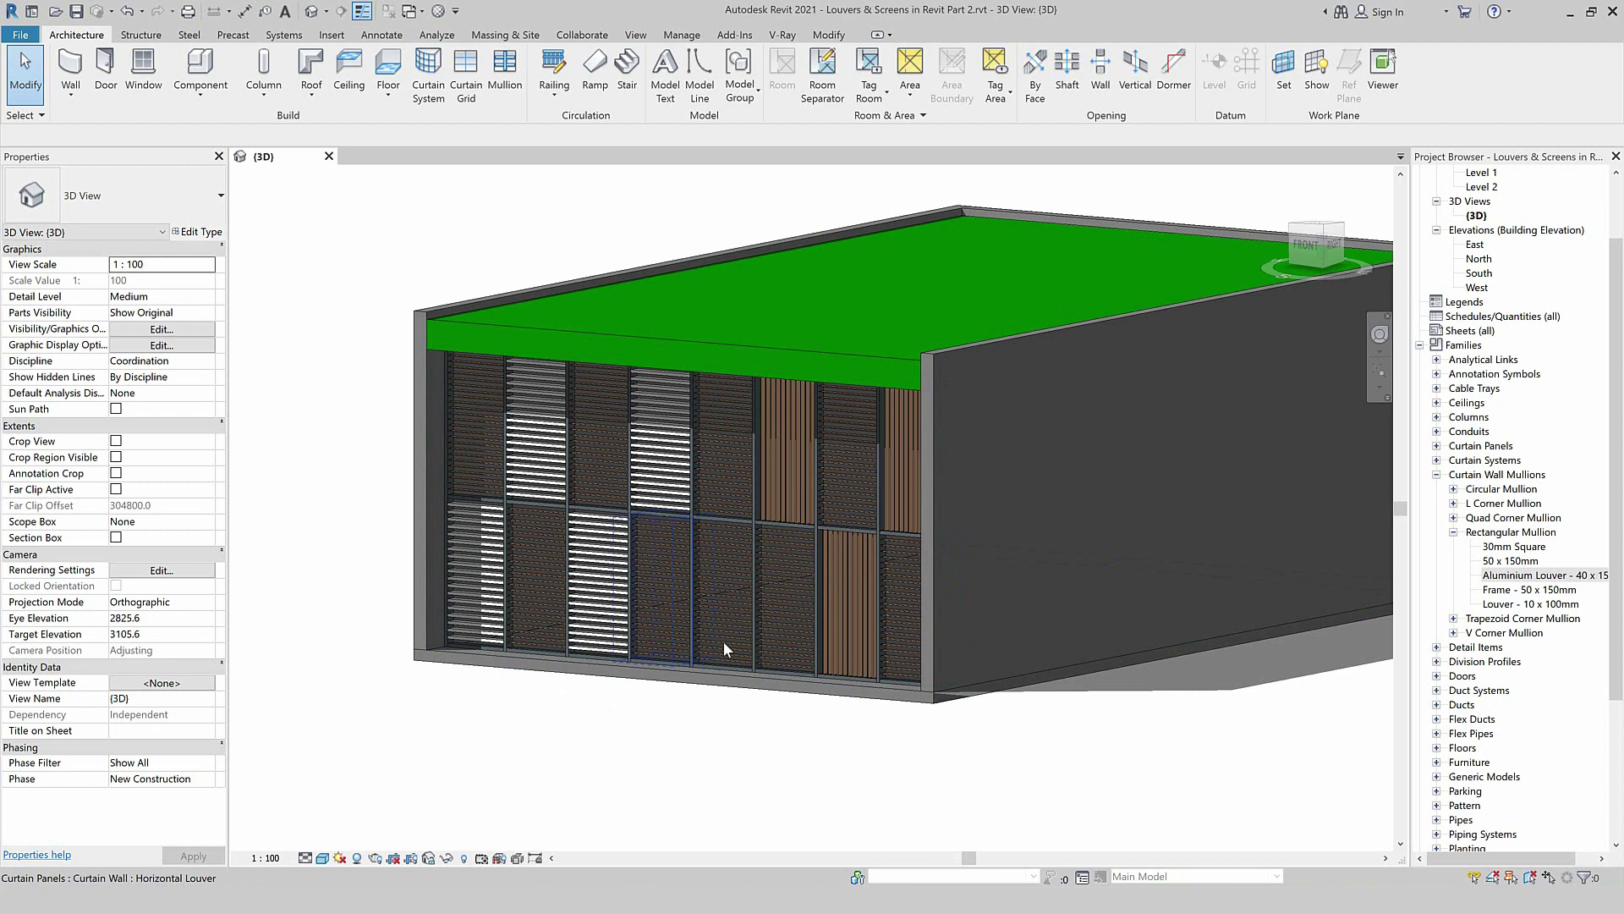
left_click(15, 37)
Open Curtain_Wall_Panel_Door_4861.rfa from the 02- Project folder and load it into the project.
left_click(78, 149)
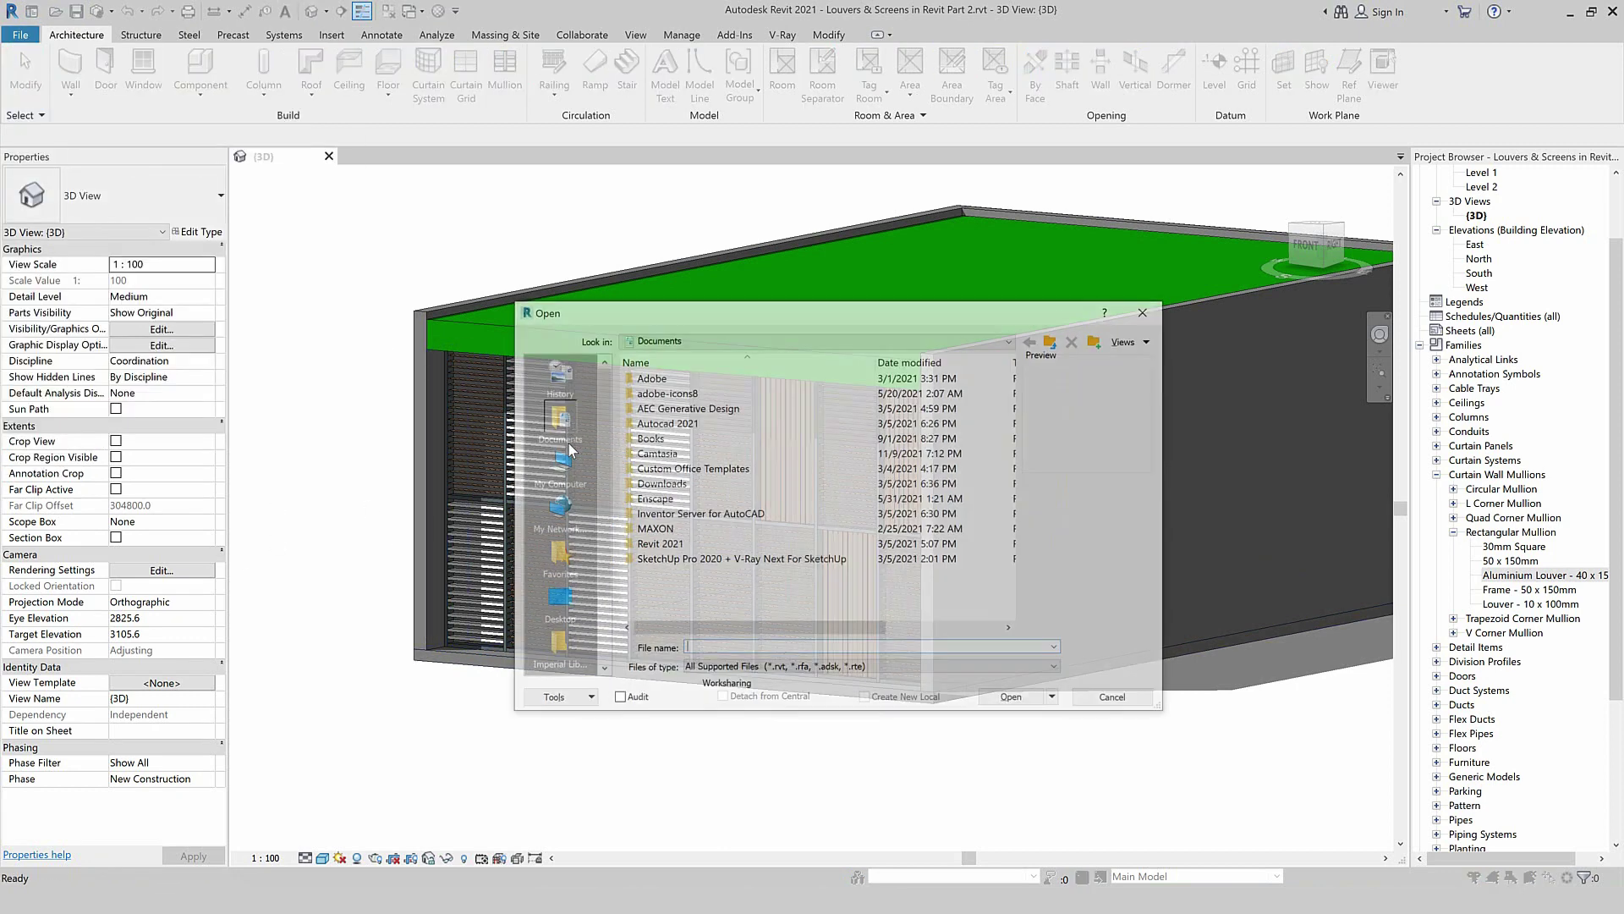
left_click(651, 339)
left_click(678, 560)
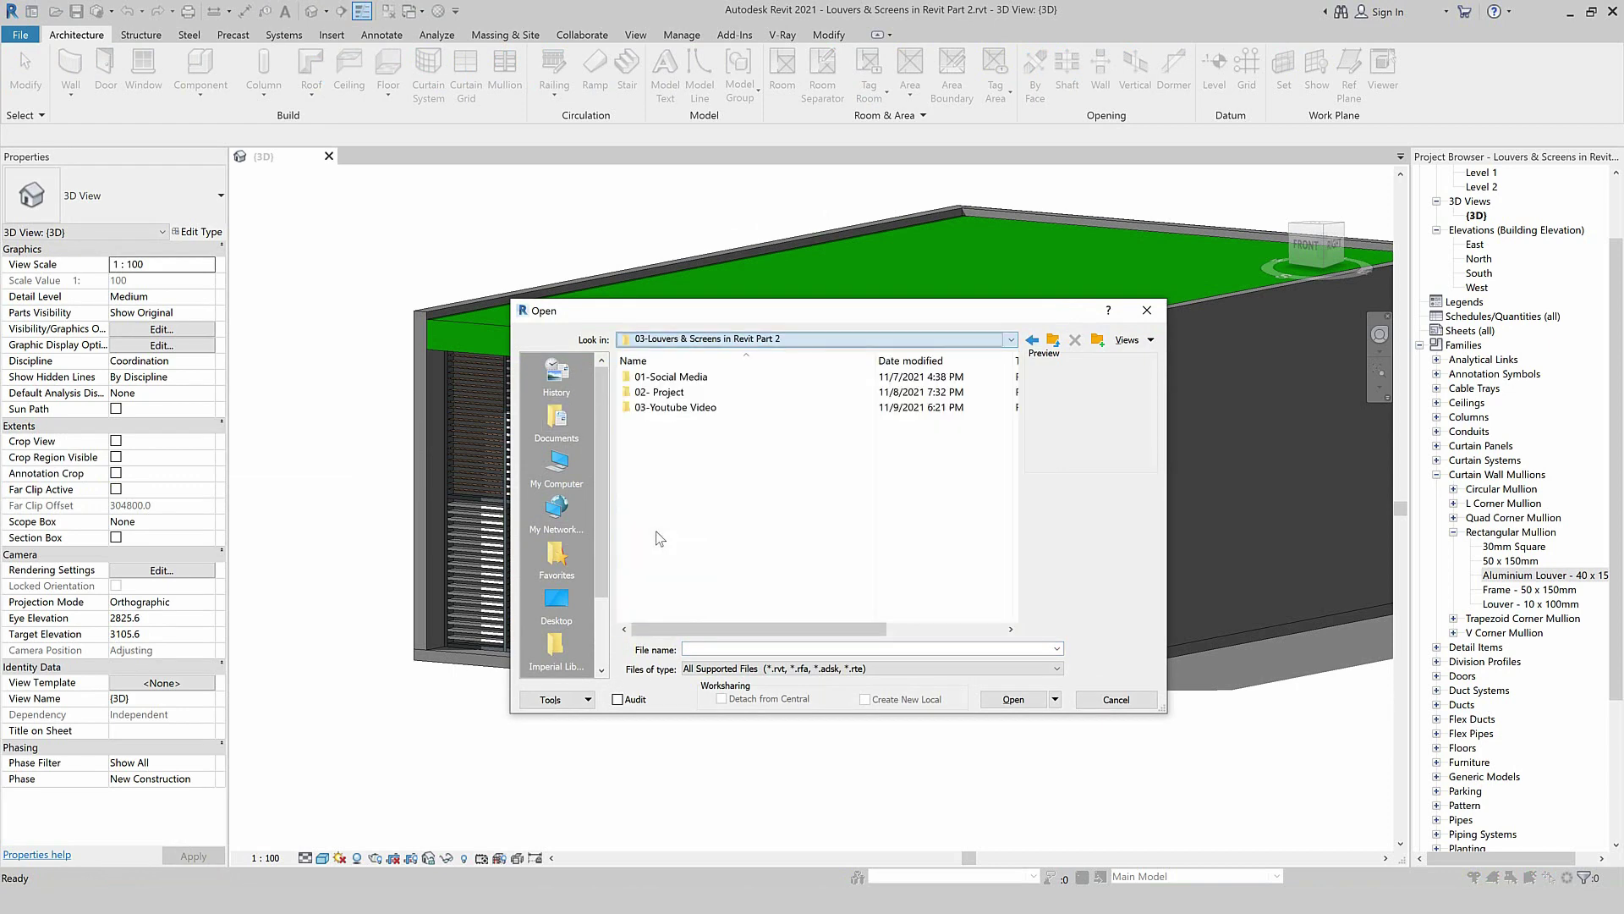
double_click(682, 398)
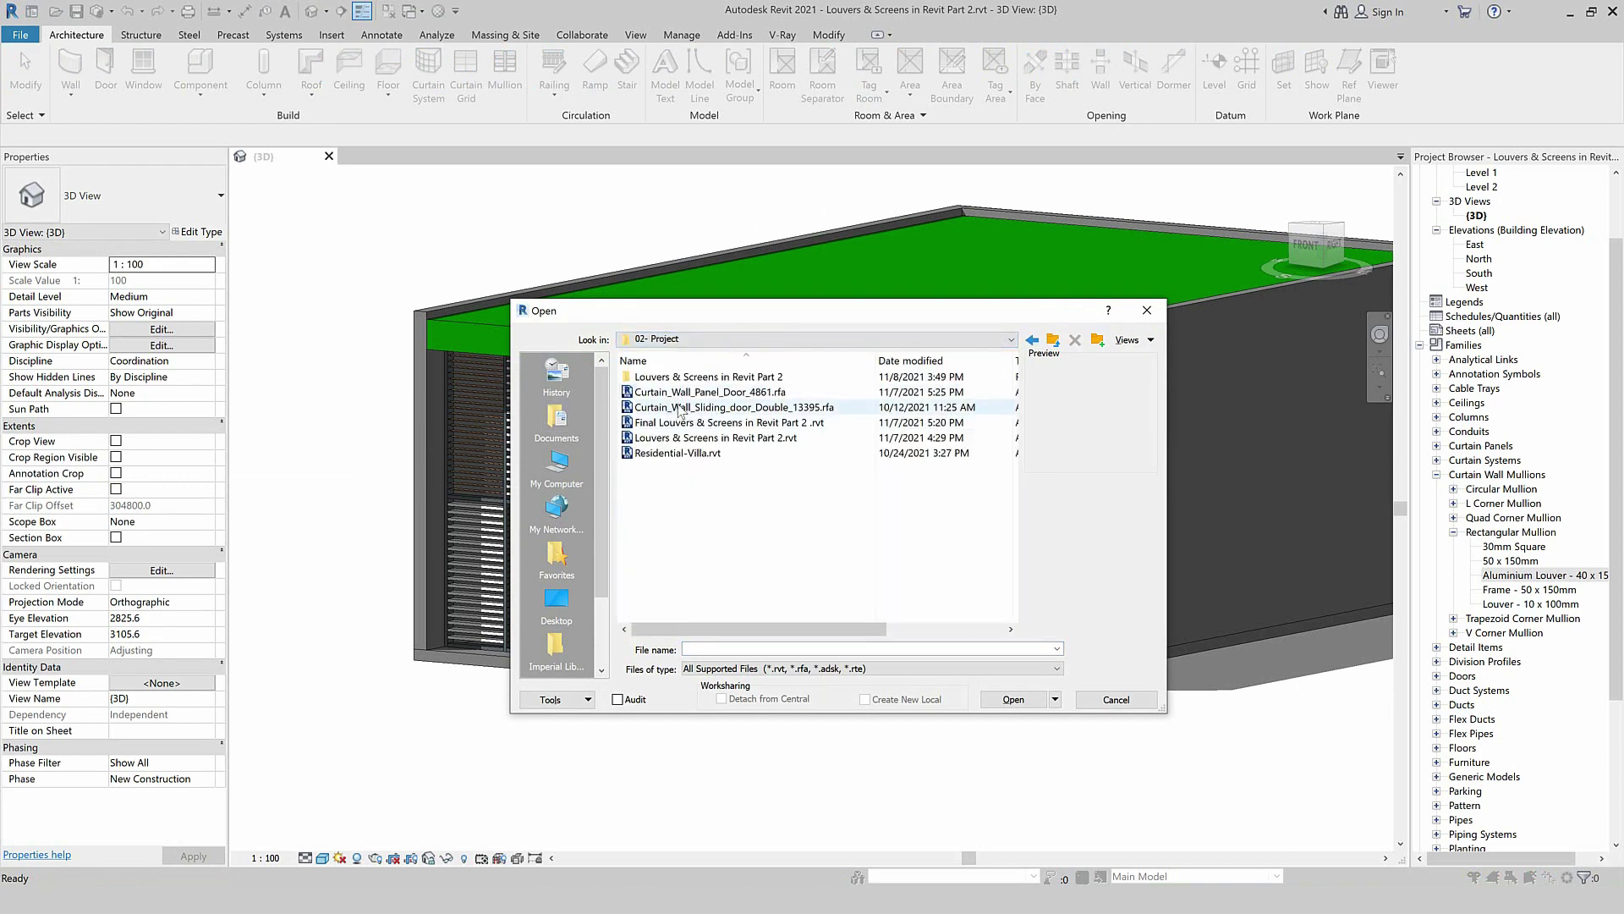
left_click(682, 407)
left_click(692, 397)
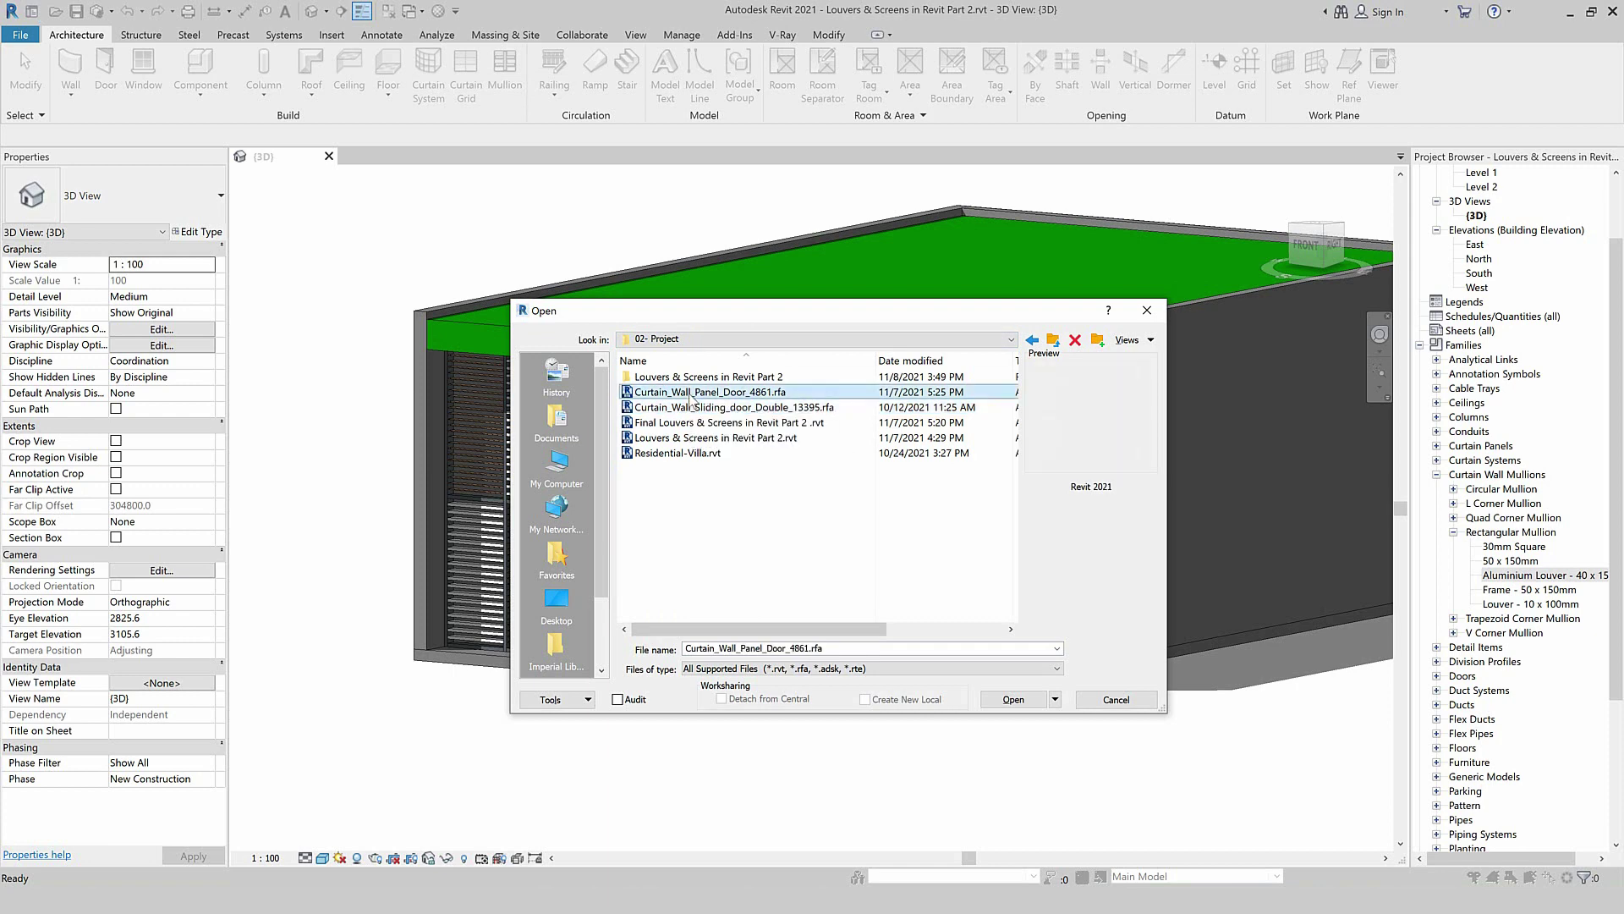
left_click(696, 407)
left_click(1014, 699)
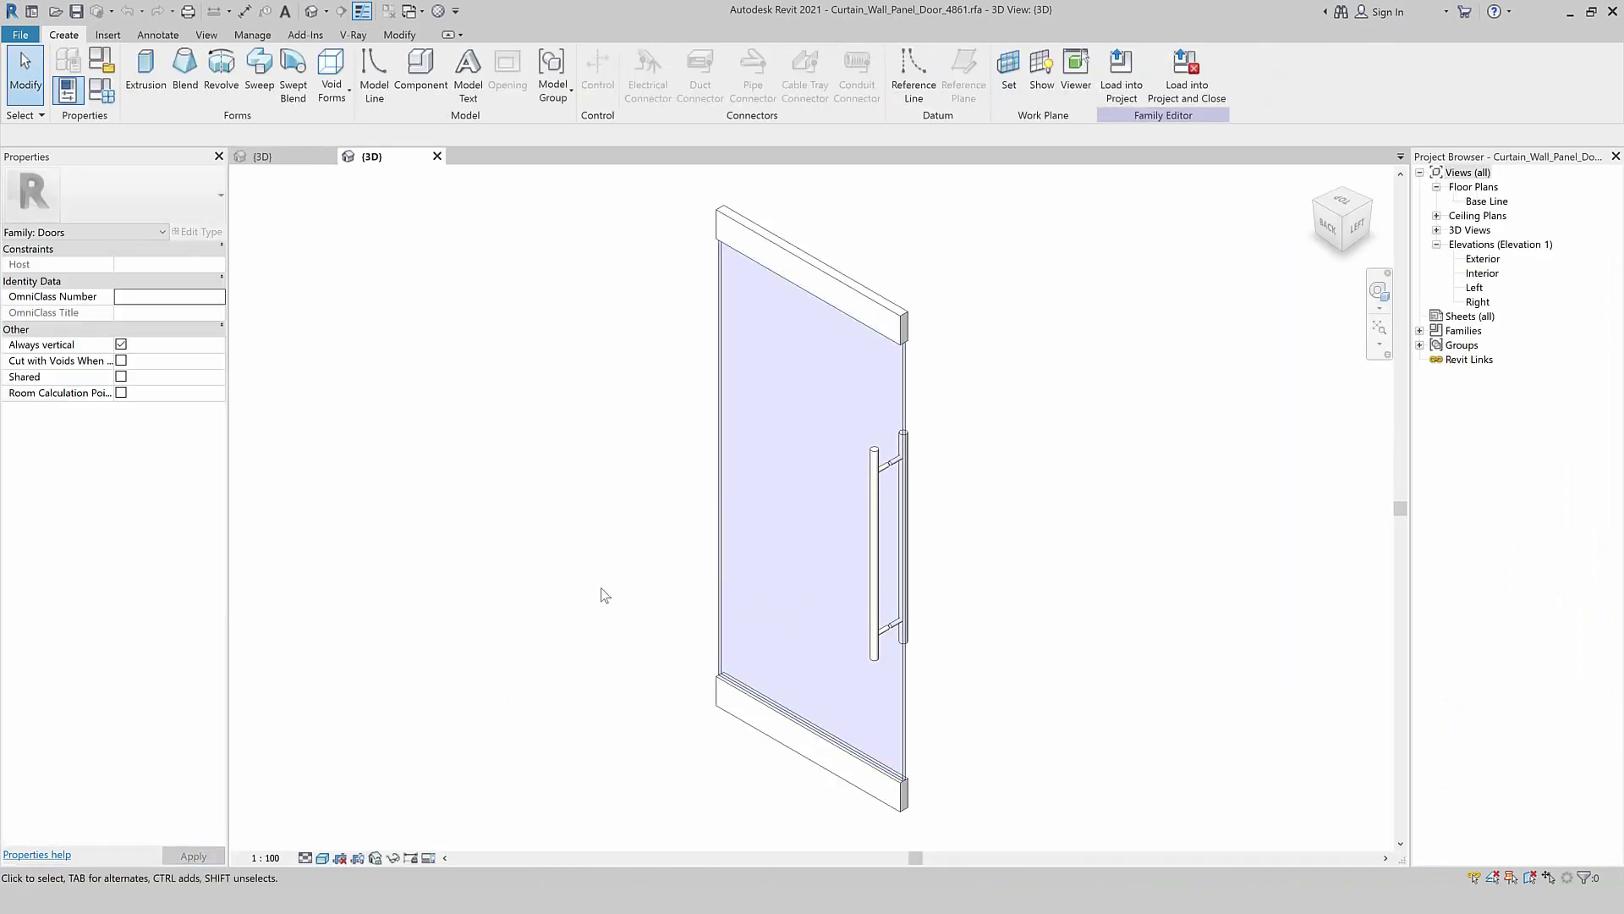
left_click(1121, 72)
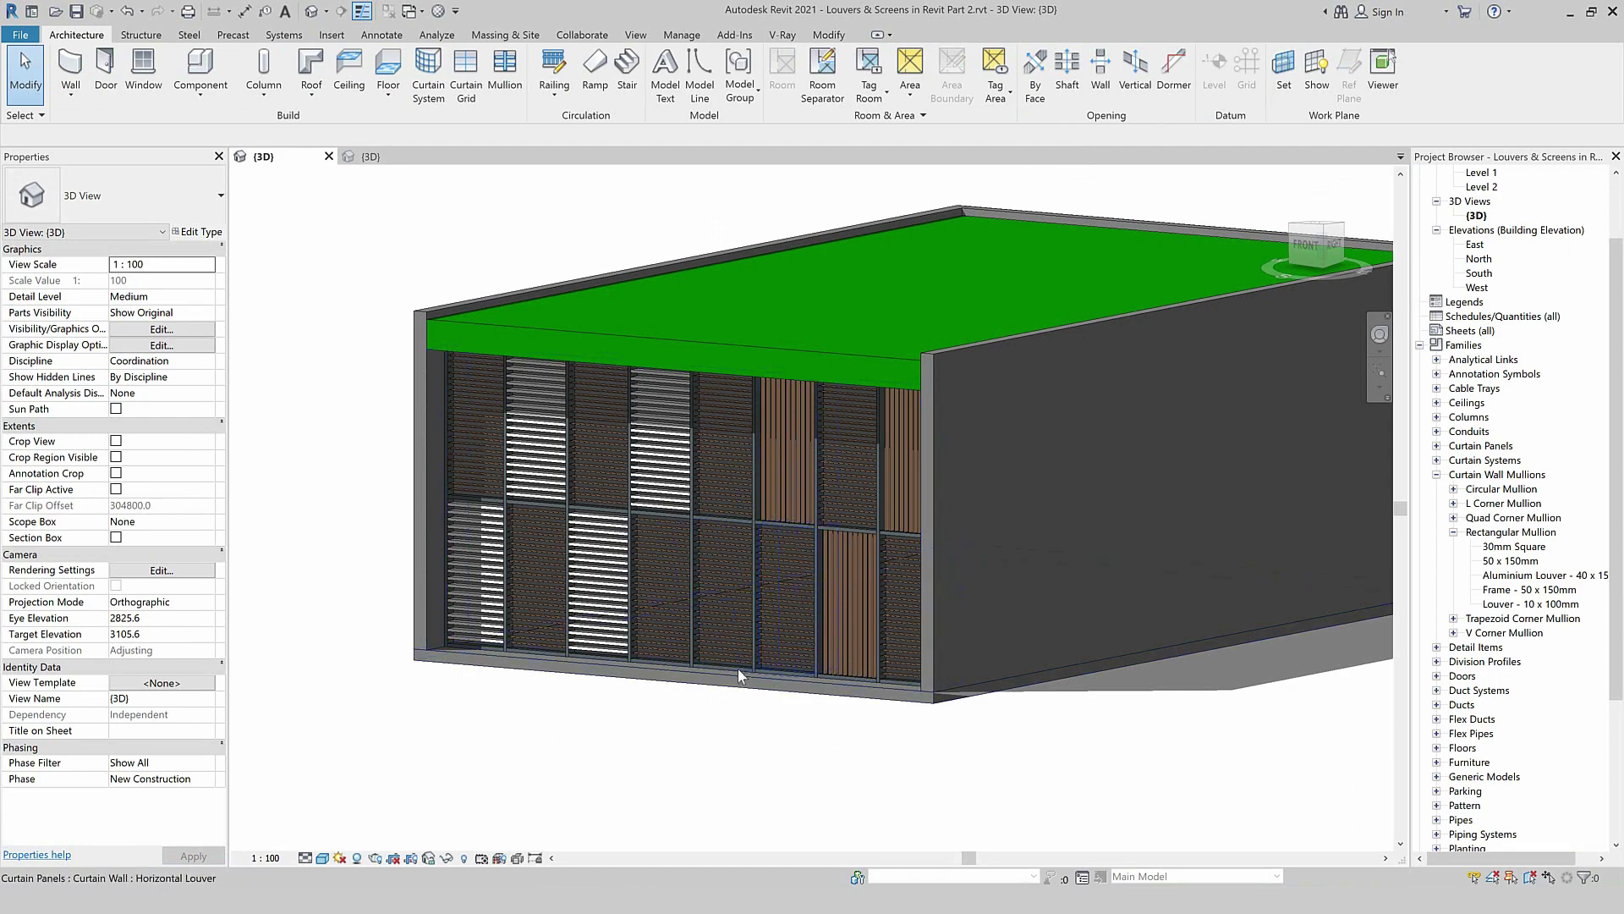
scroll(736, 665, "up", 2)
scroll(736, 663, "up", 2)
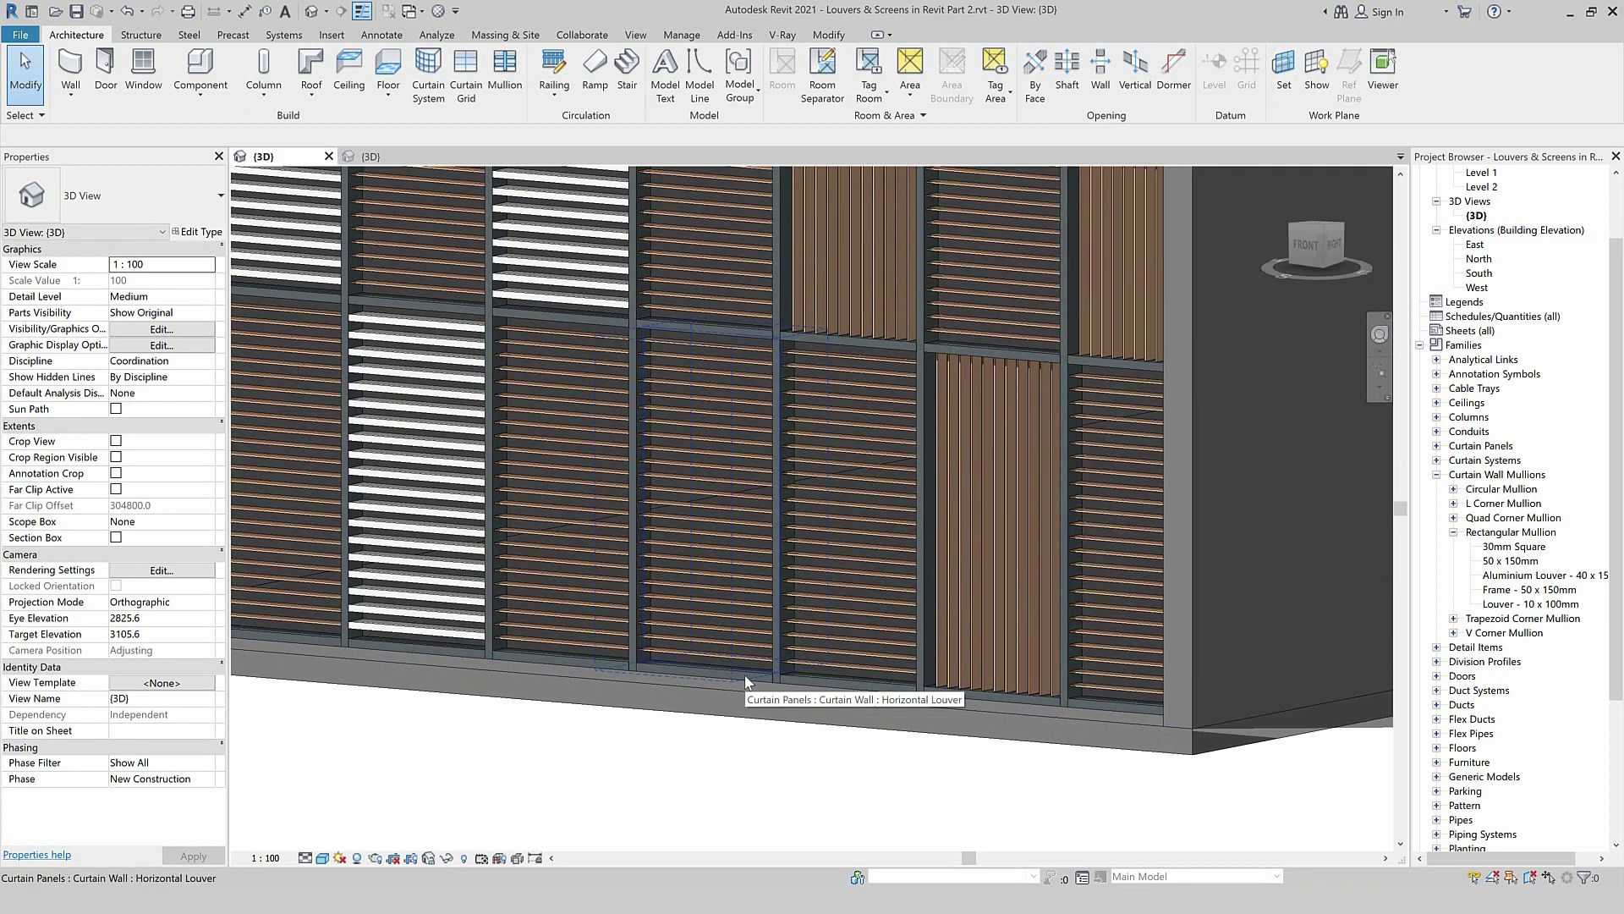
Replace a lower louvre panel with the Curtain_Wall_Panel_Door_4861 : AUS_Sgl Glass framed w d-pull door.
left_click(744, 674)
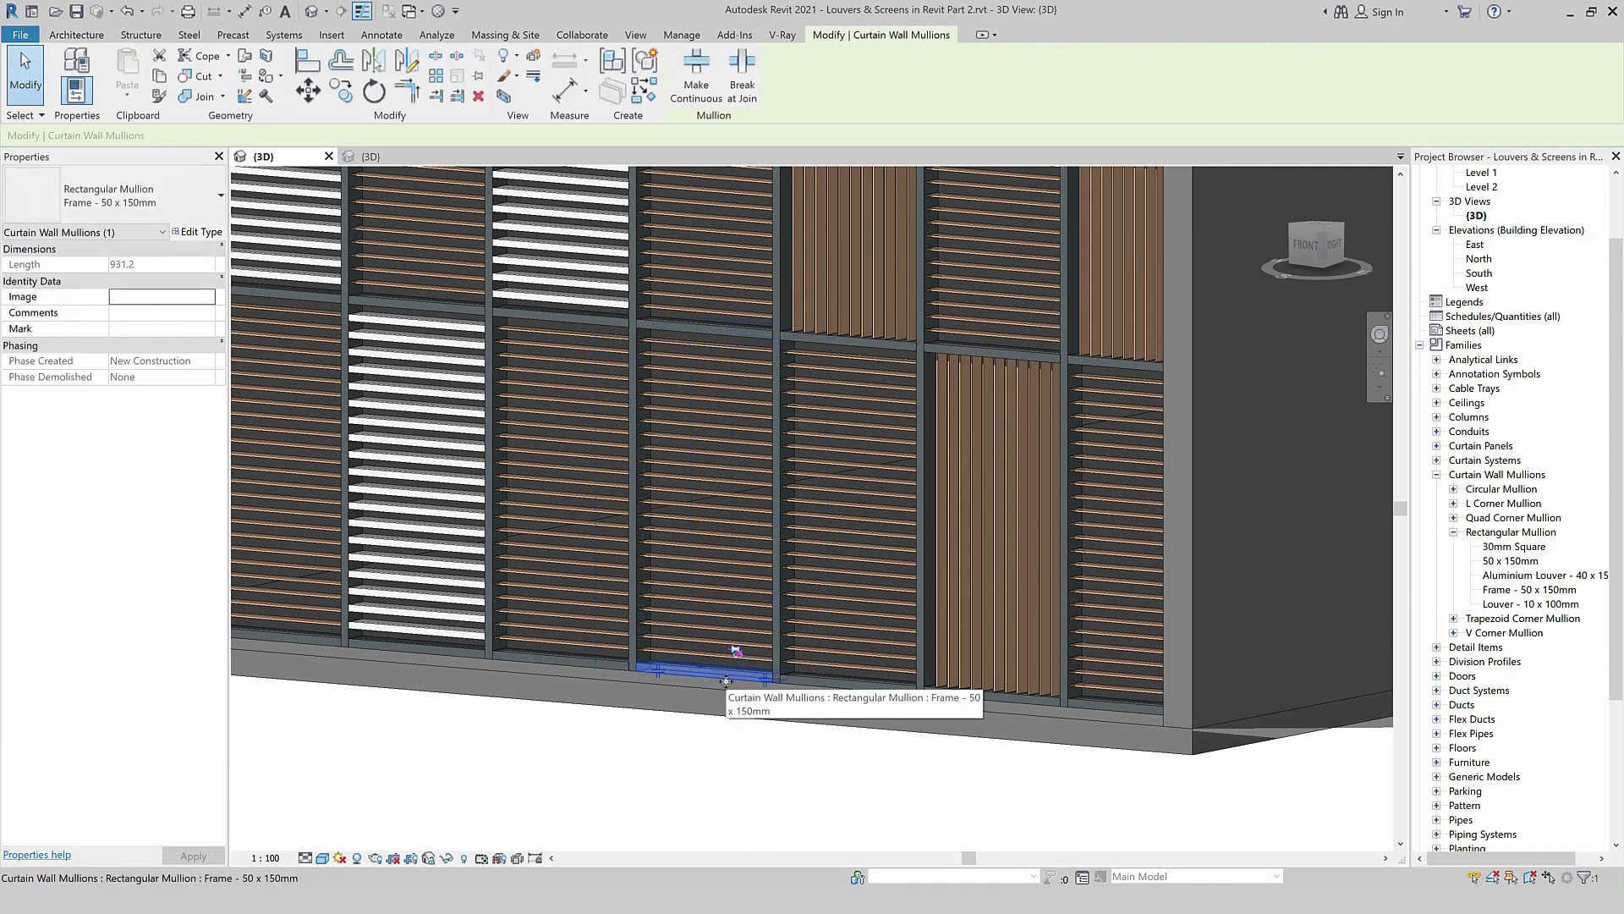
key("Escape")
middle_click_drag(735, 659, 627, 717, "shift")
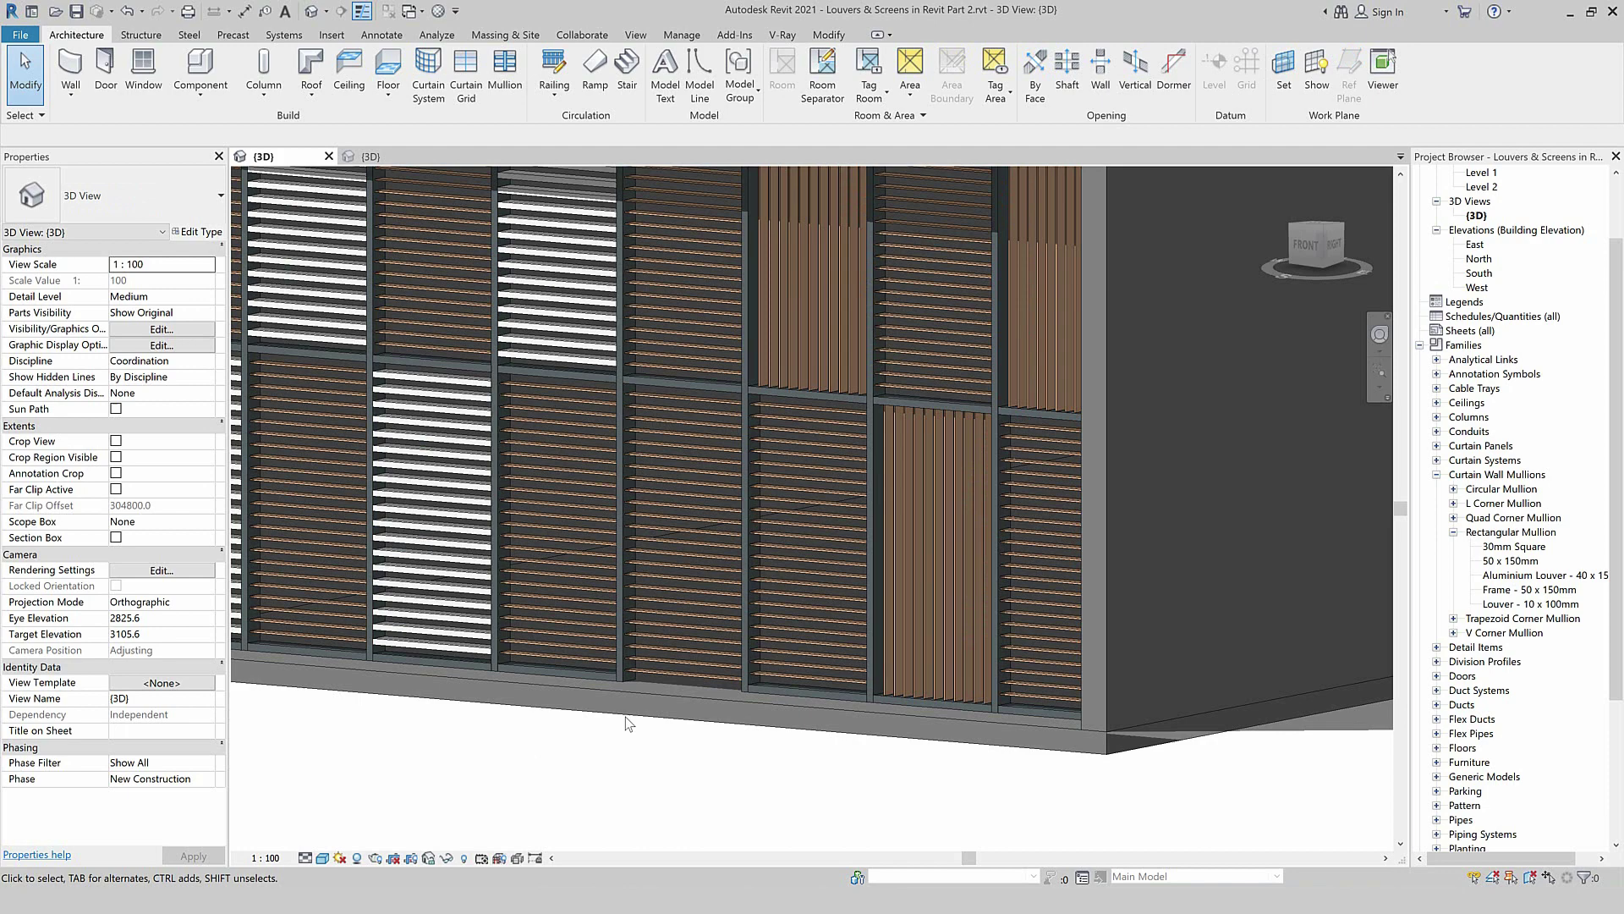
left_click(692, 690)
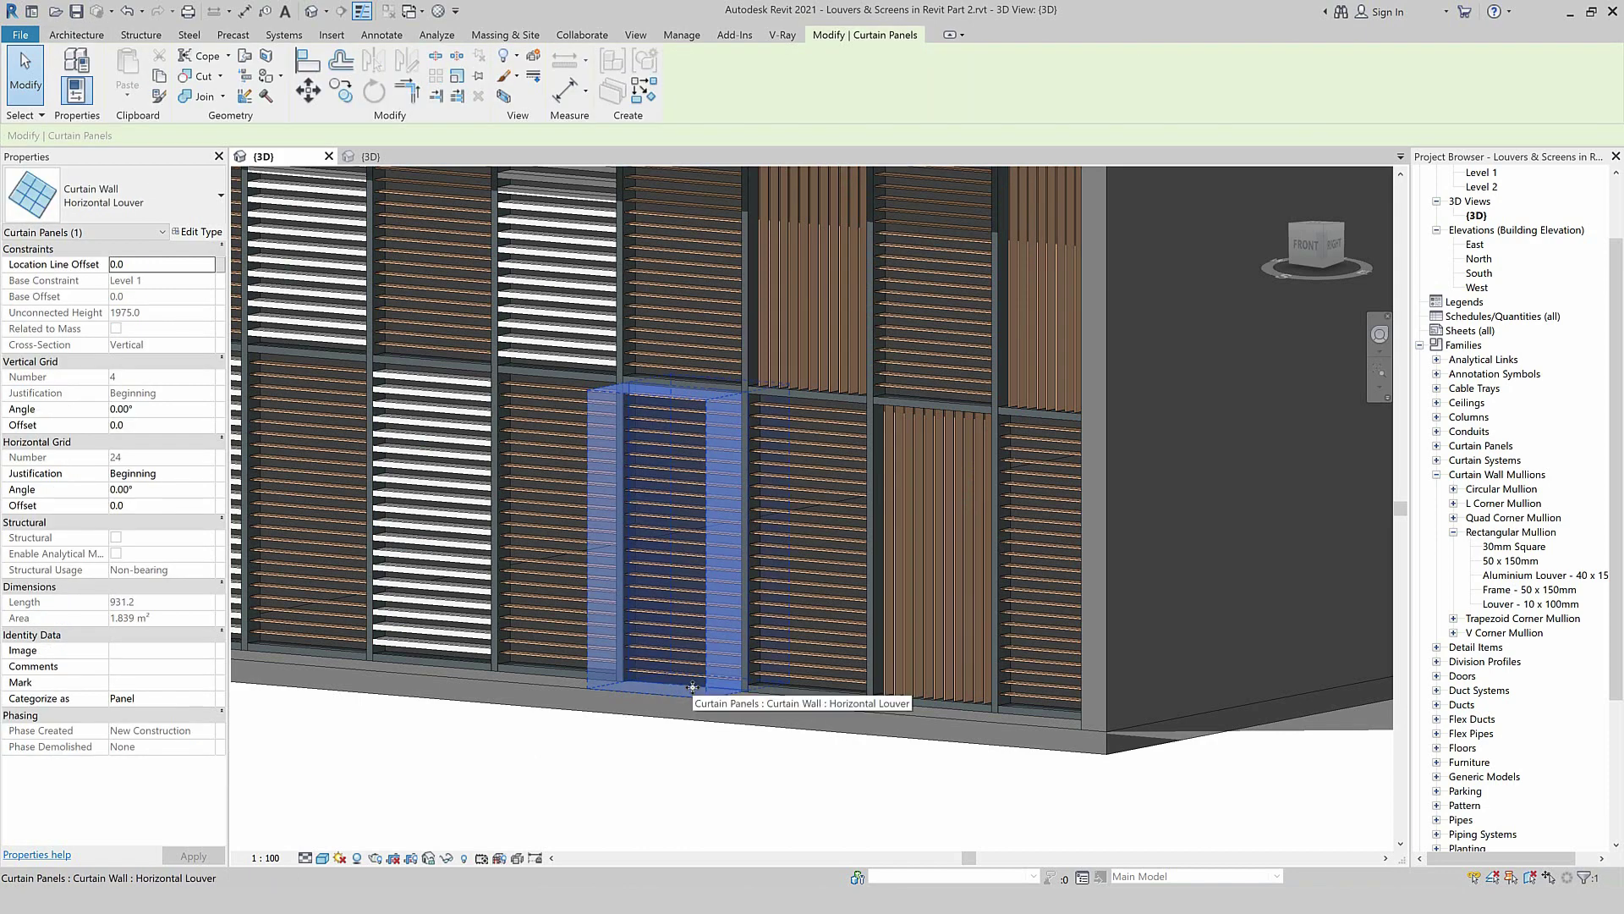
left_click(148, 203)
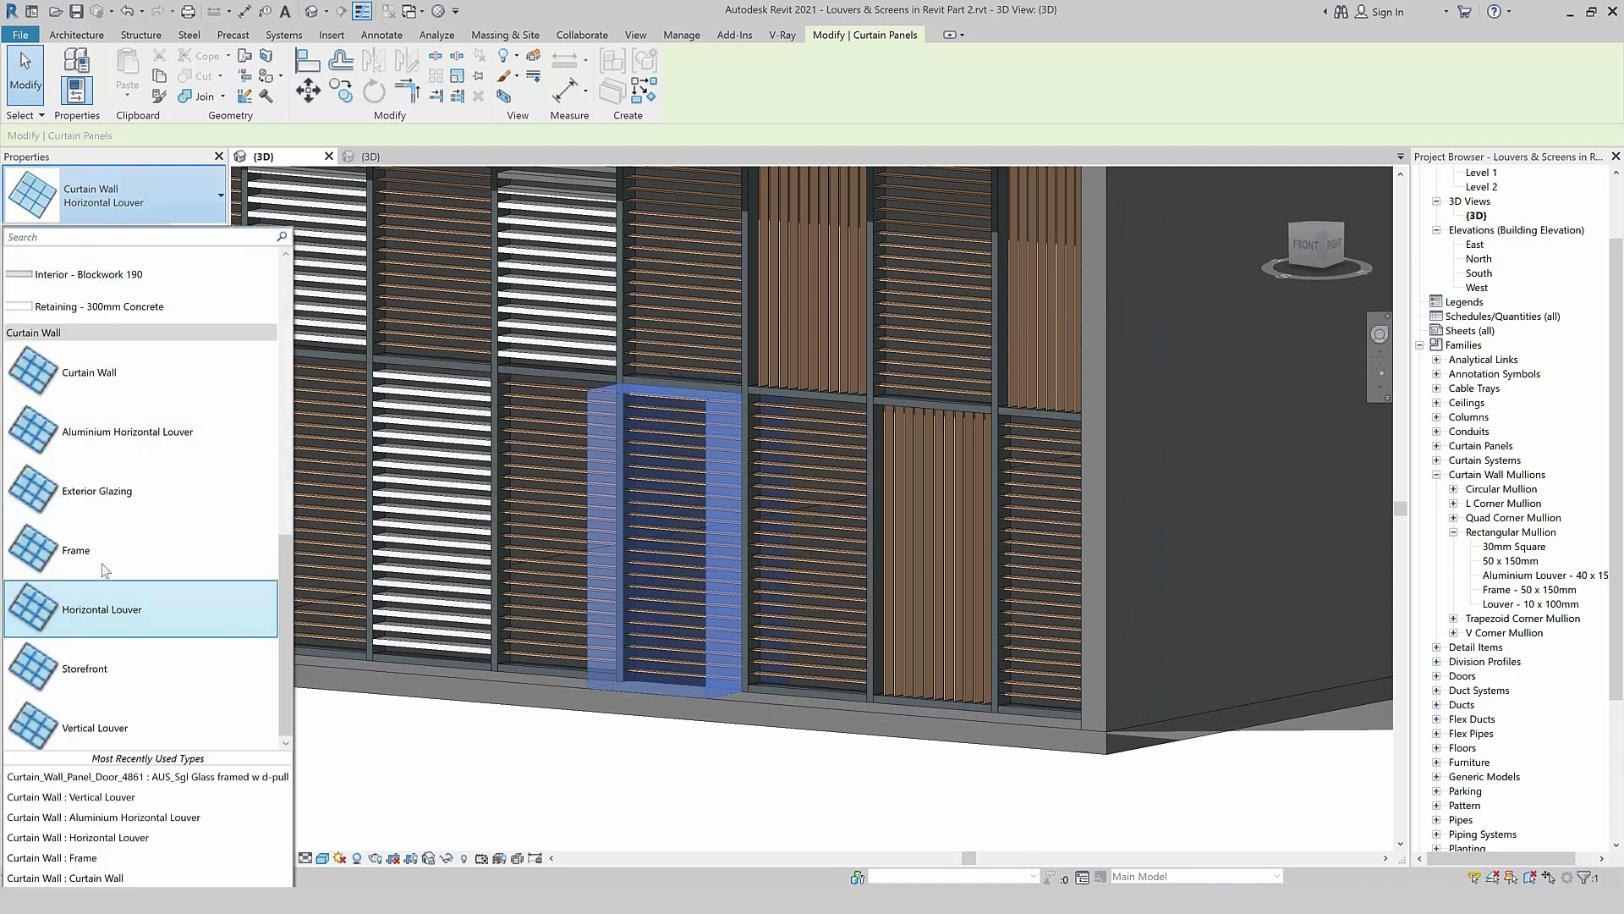
left_click(78, 836)
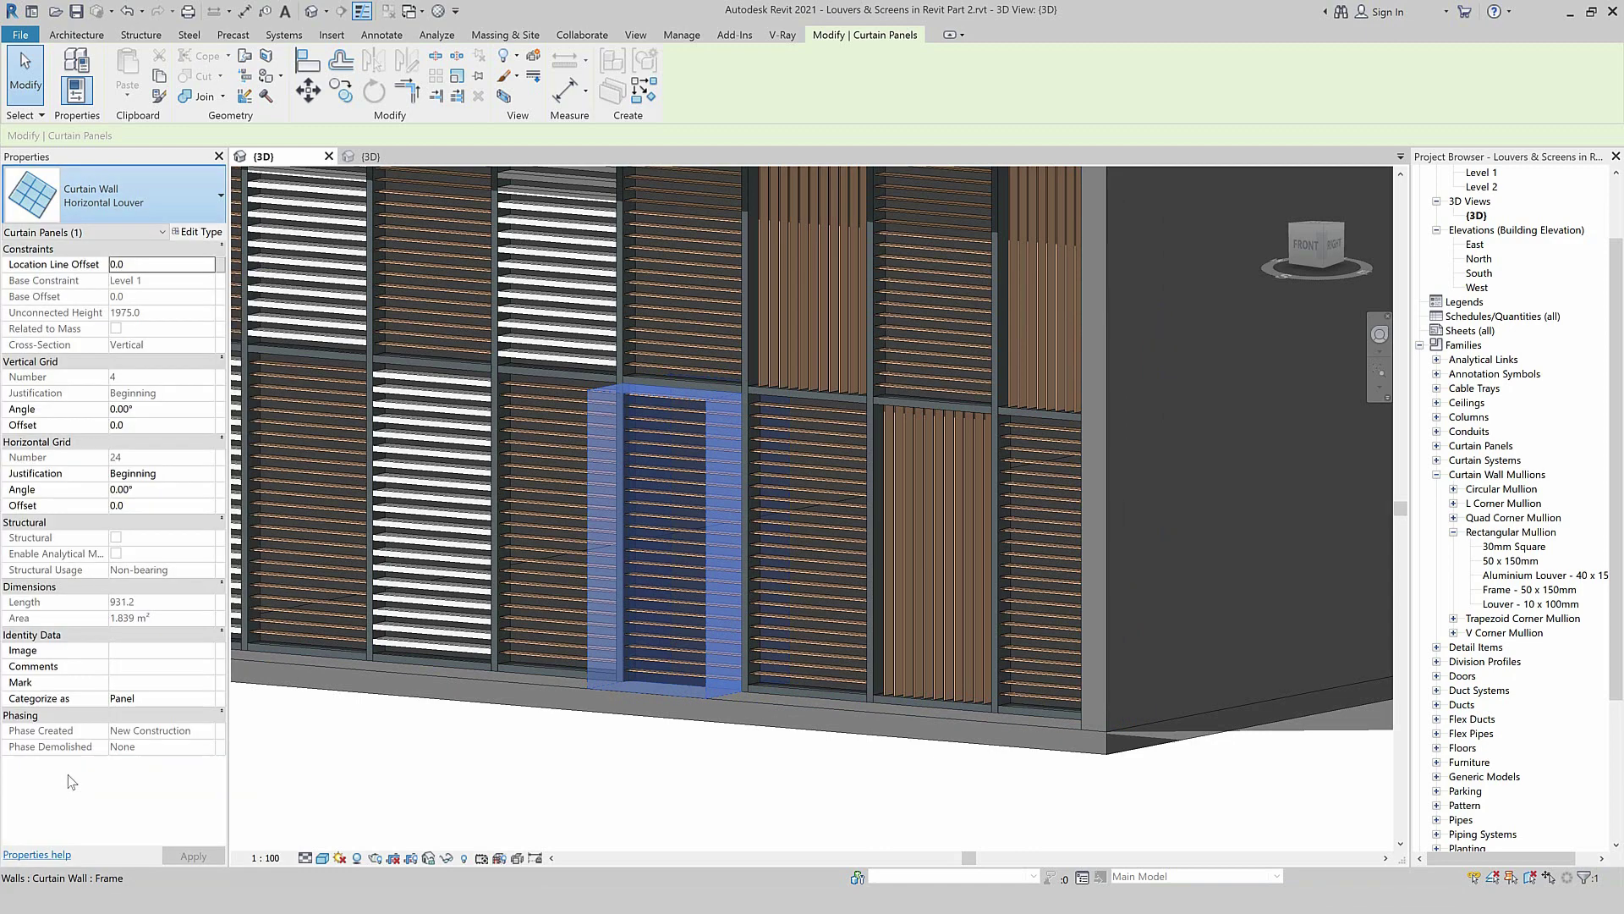
left_click(424, 722)
middle_click_drag(424, 722, 477, 739, "shift")
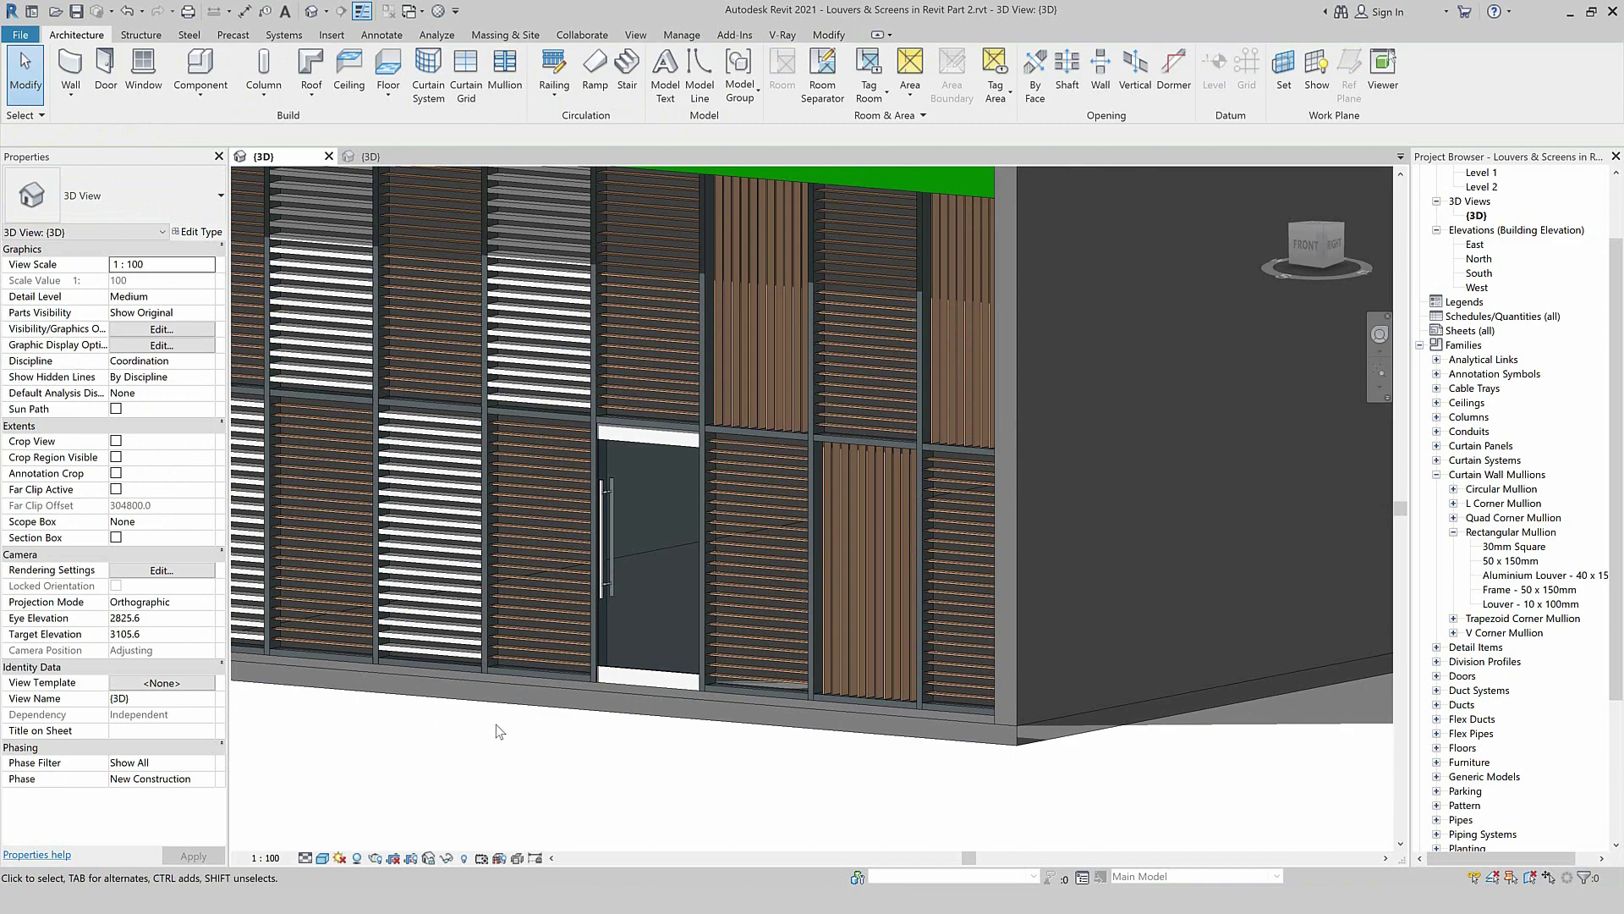
scroll(811, 755, "down", 3)
scroll(421, 695, "up", 3)
middle_click_drag(418, 691, 541, 654, "shift")
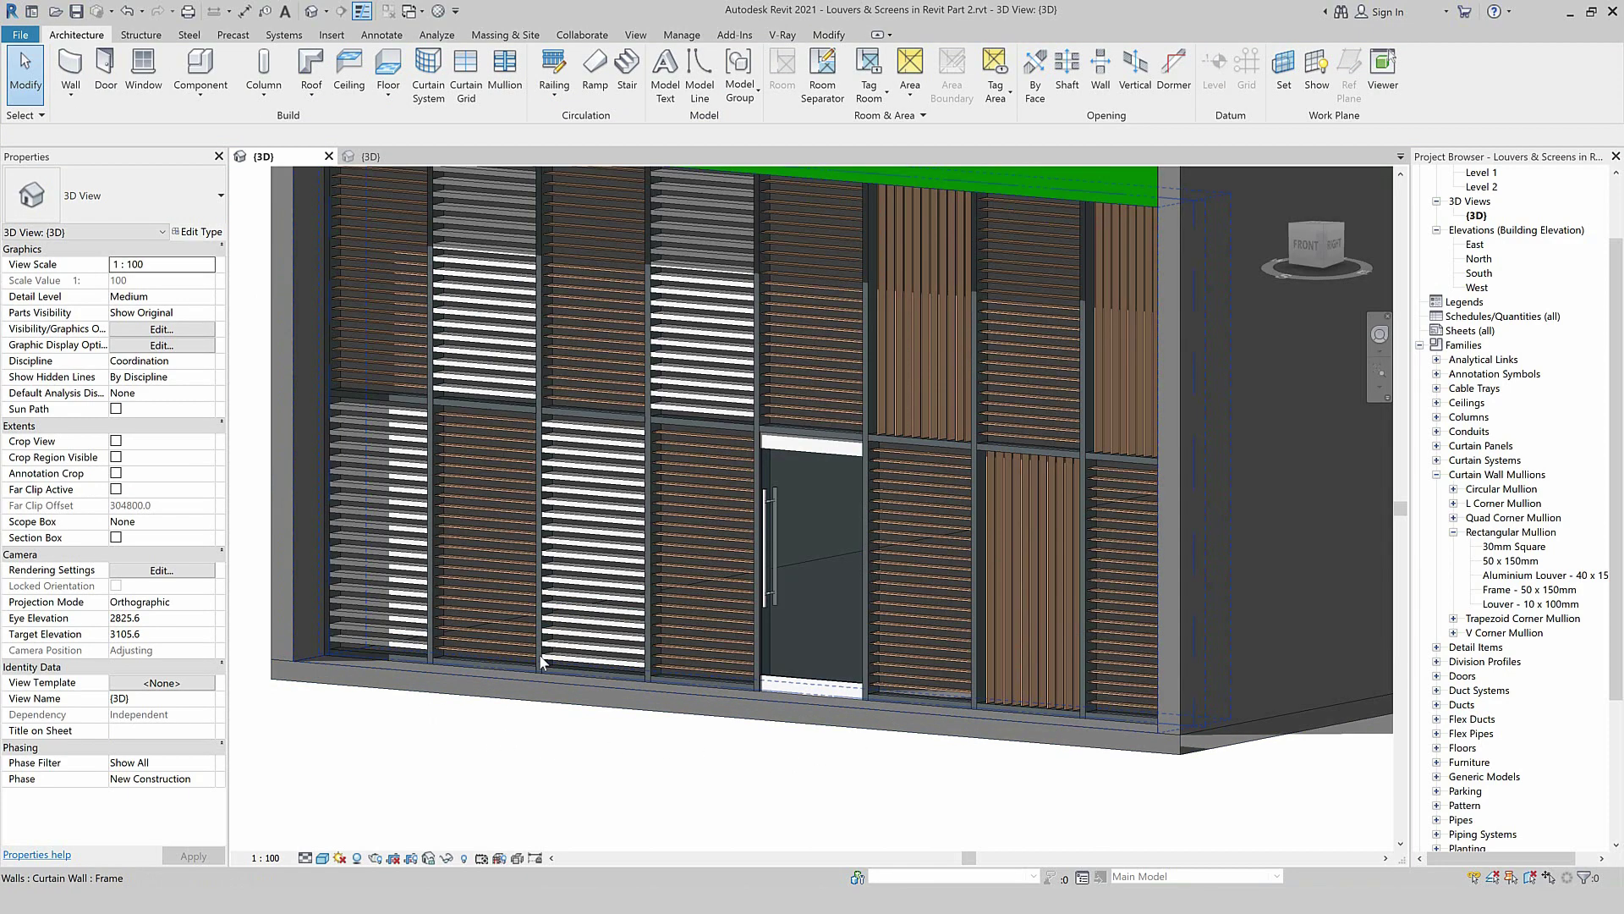
Open Curtain_Wall_Sliding_door_Double_13395.rfa and load it into Louvers & Screens in Revit Part 2.
left_click(19, 35)
left_click(57, 157)
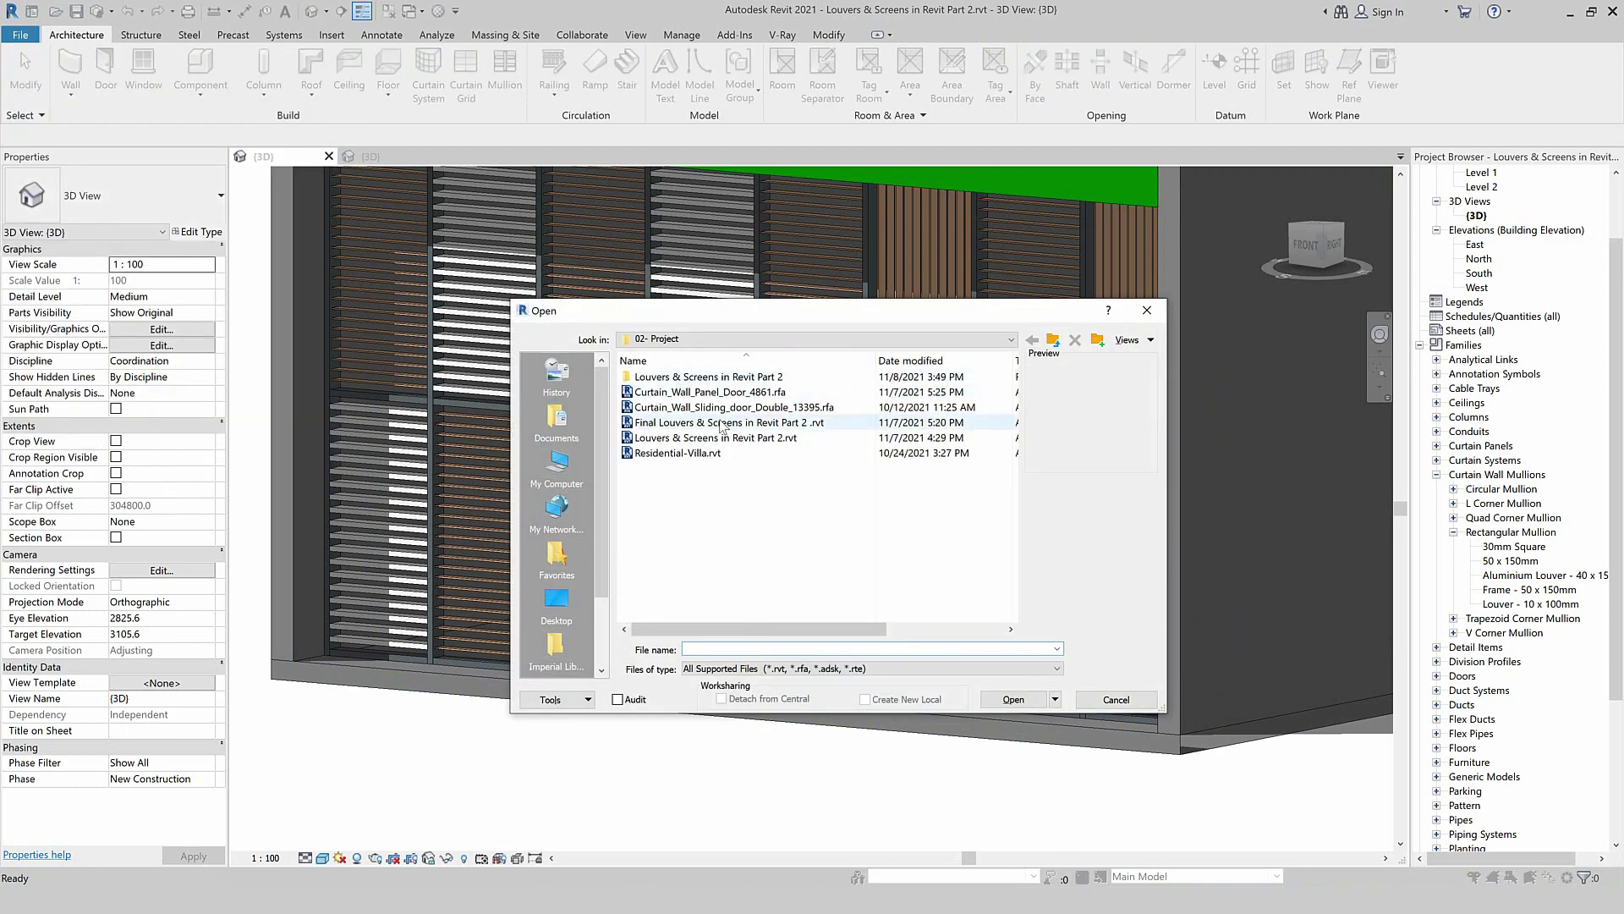
left_click(753, 408)
left_click(1013, 699)
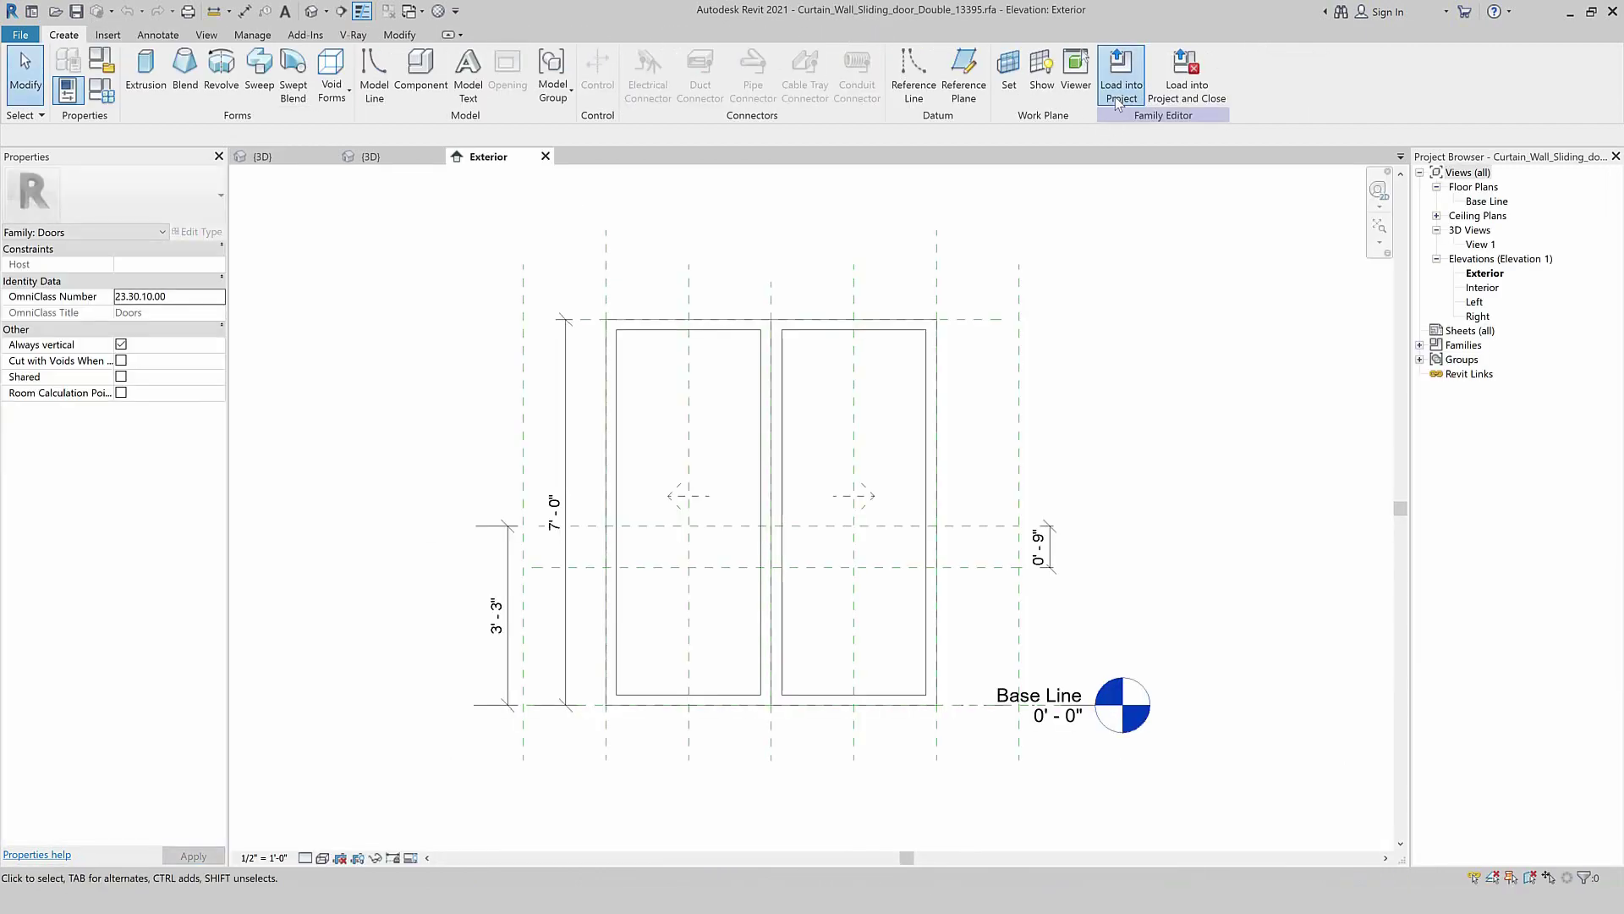
left_click(1121, 72)
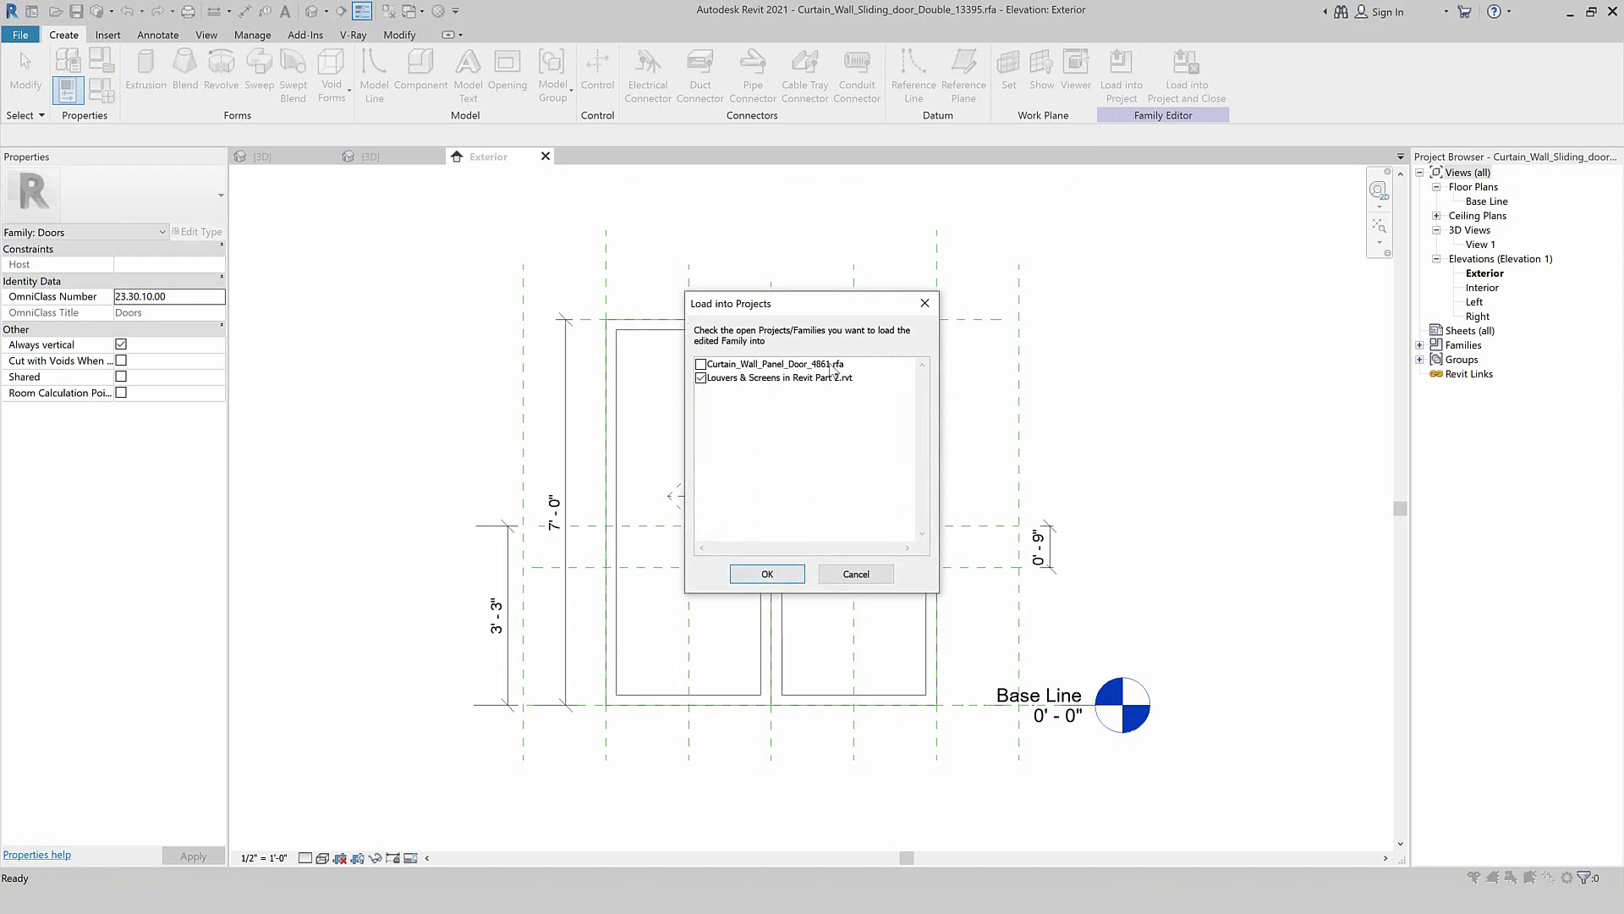
left_click(768, 576)
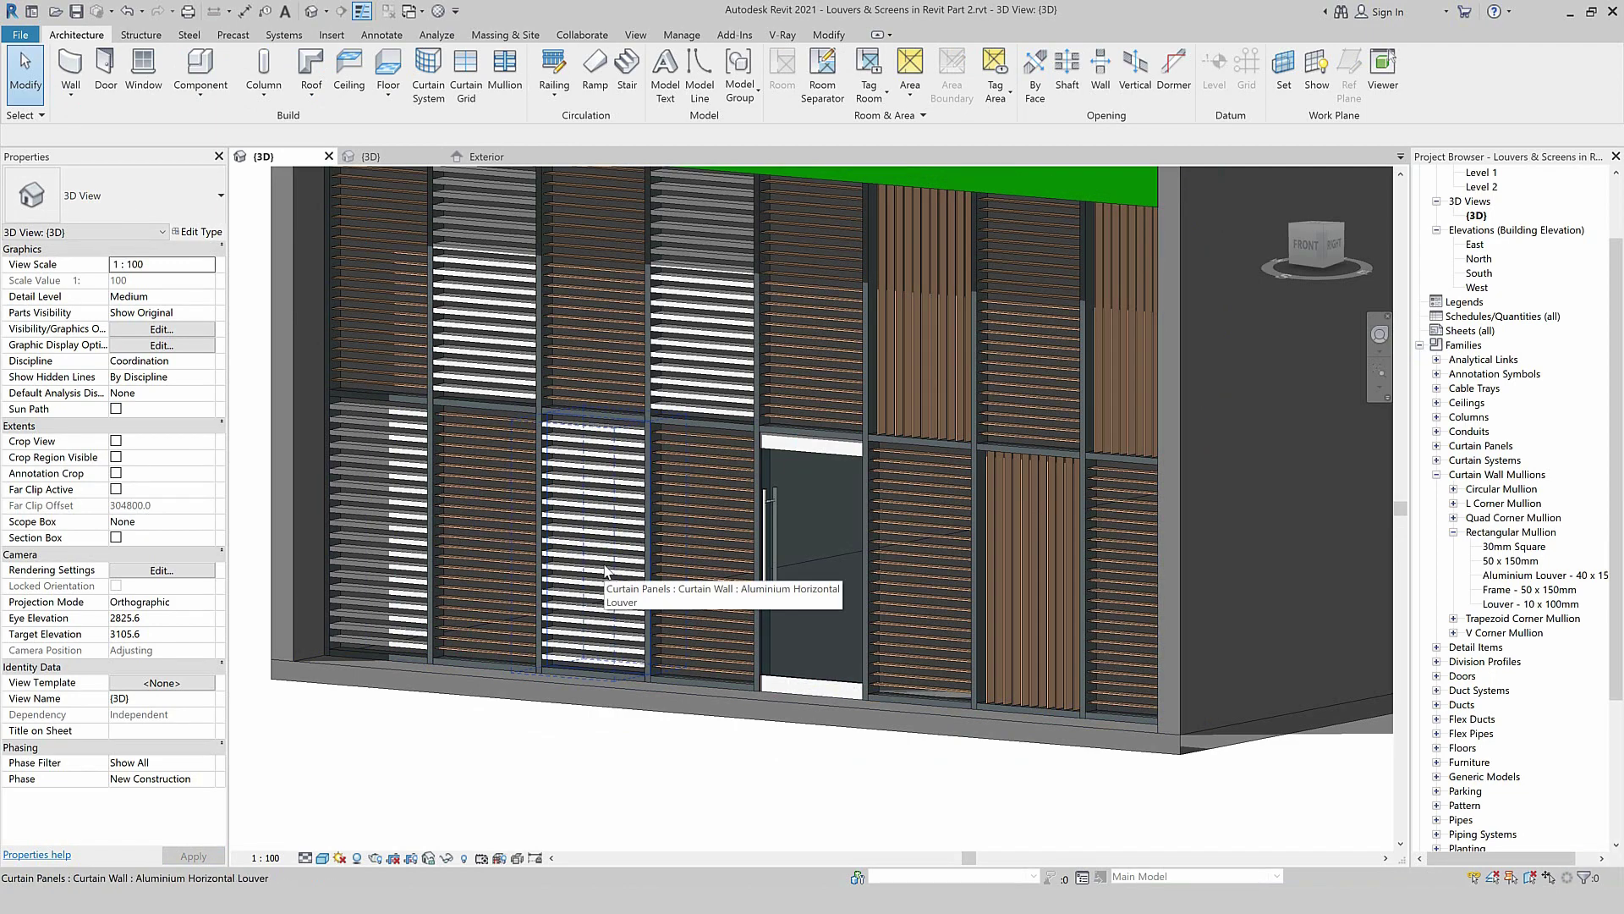
left_click(606, 573)
left_click(583, 721)
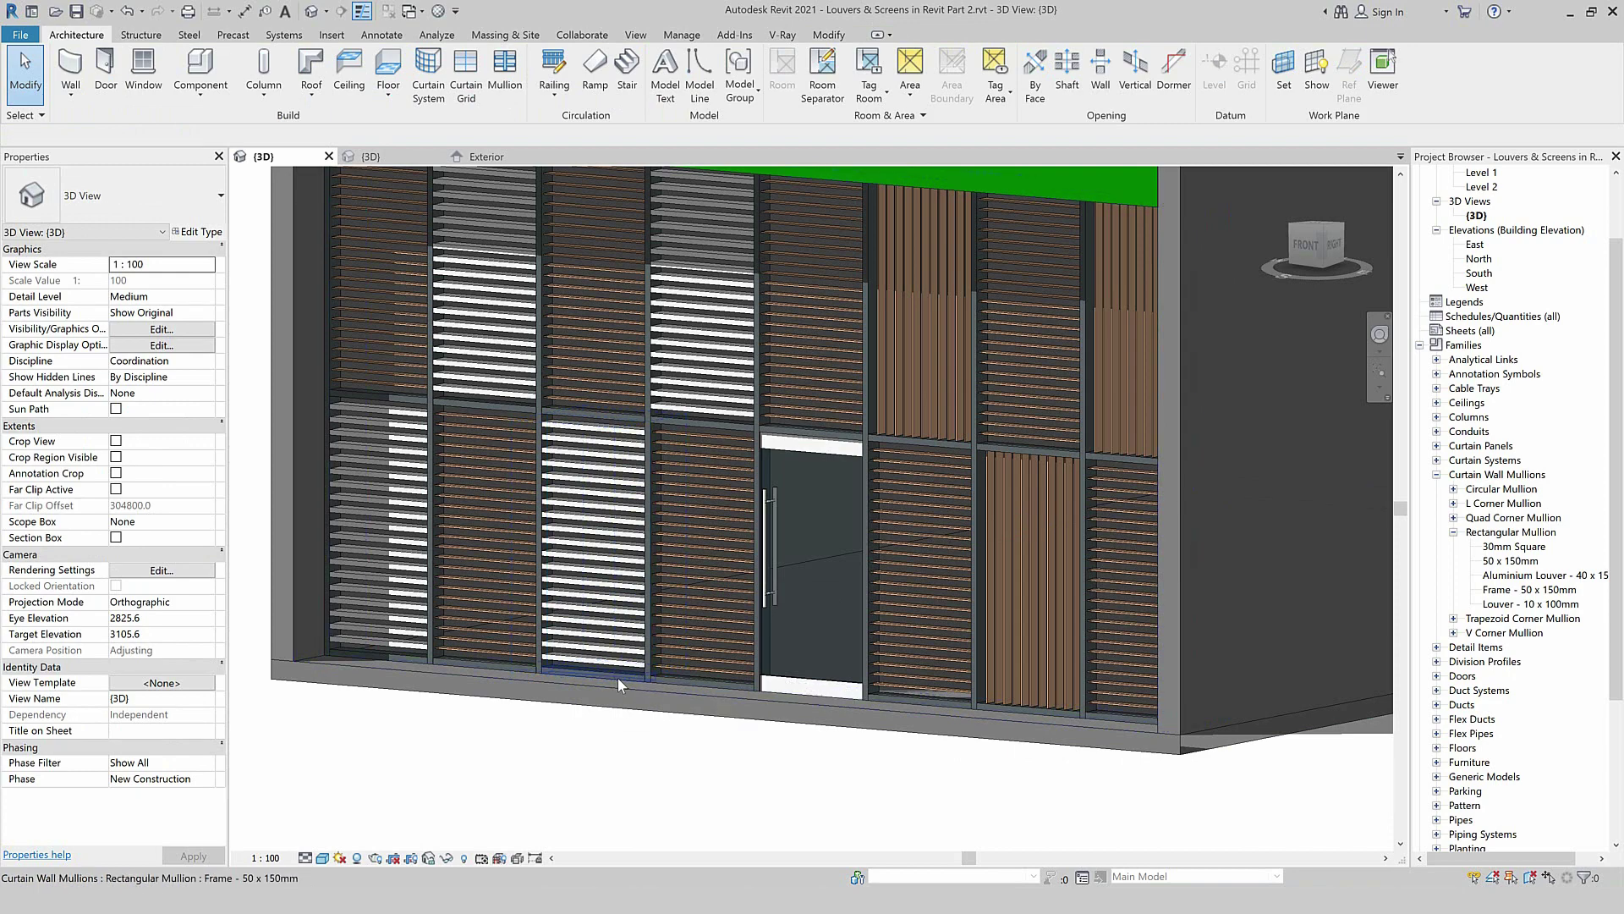
left_click(617, 677)
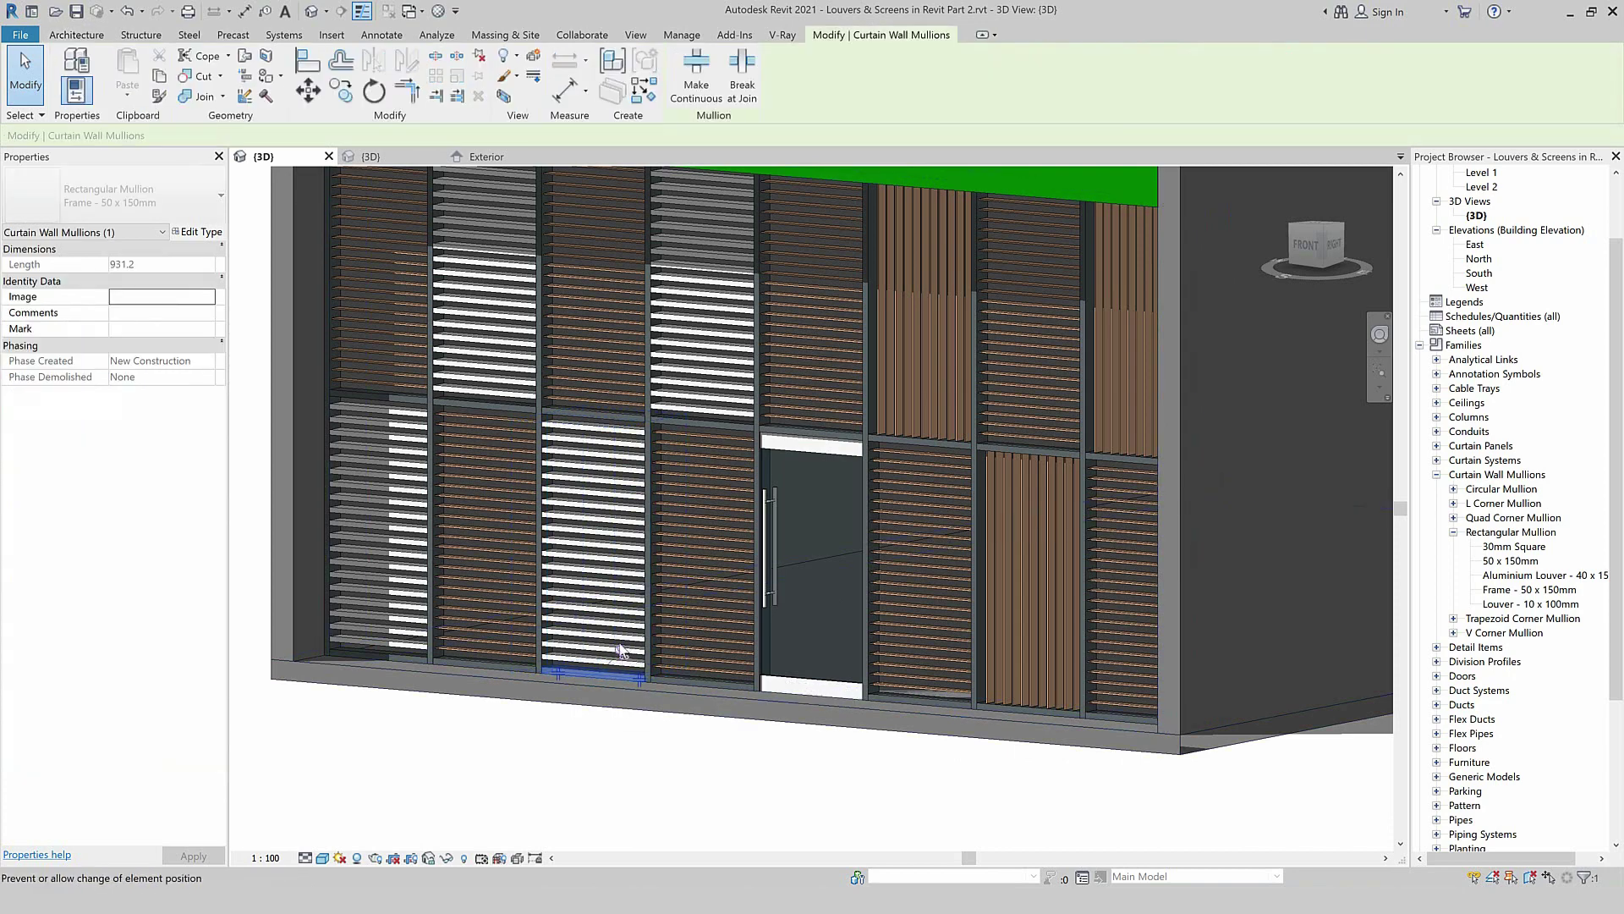
left_click(624, 652)
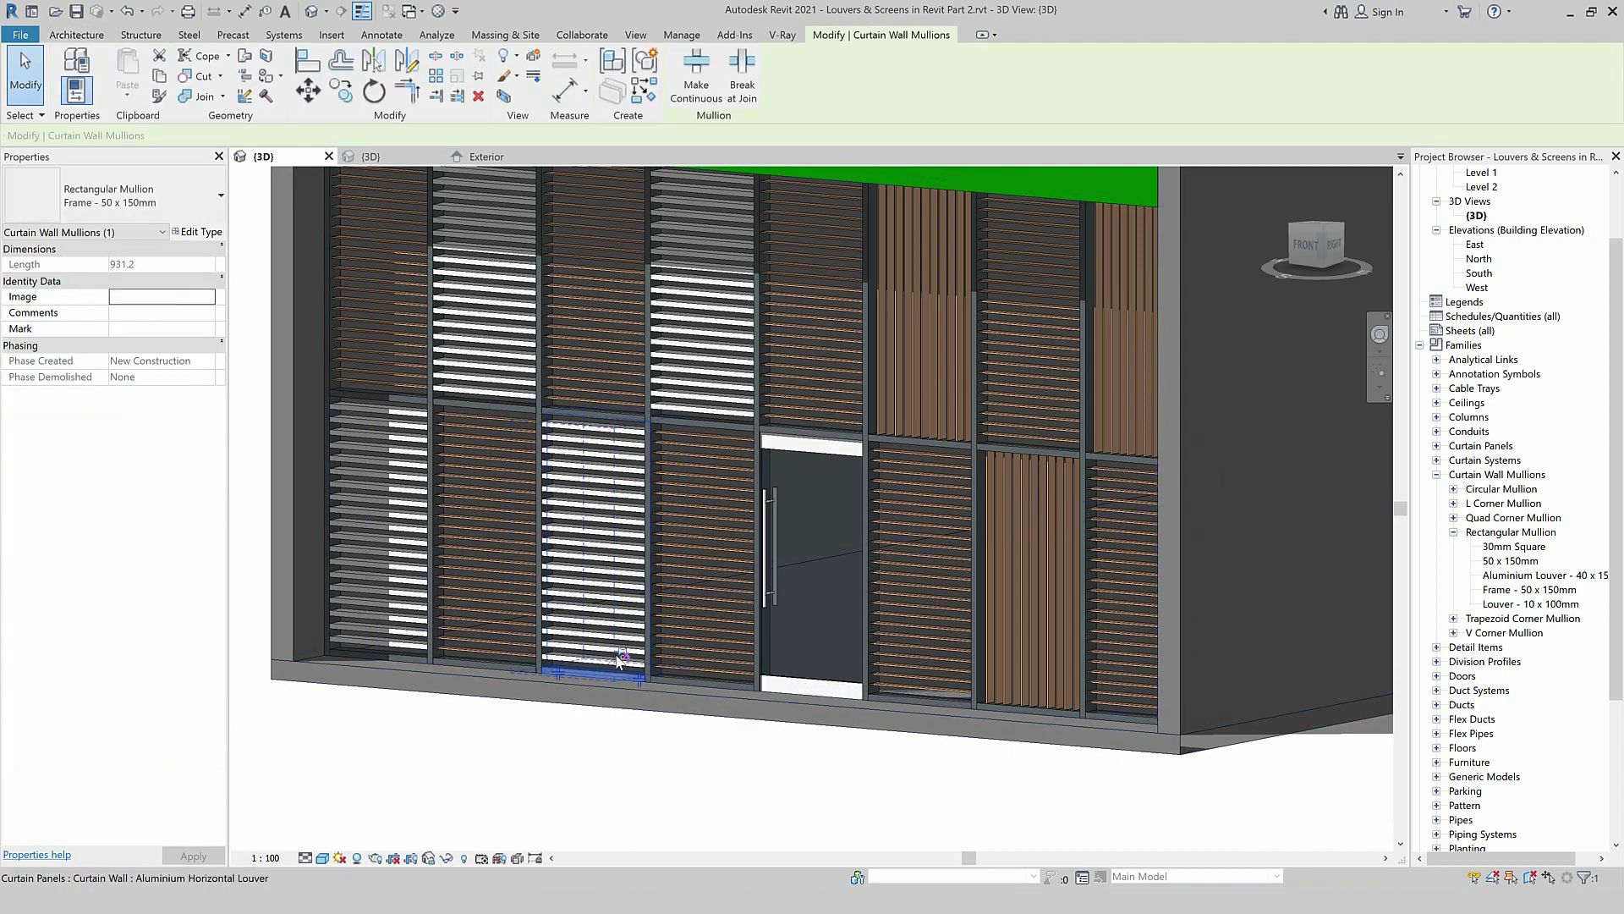
key("Delete")
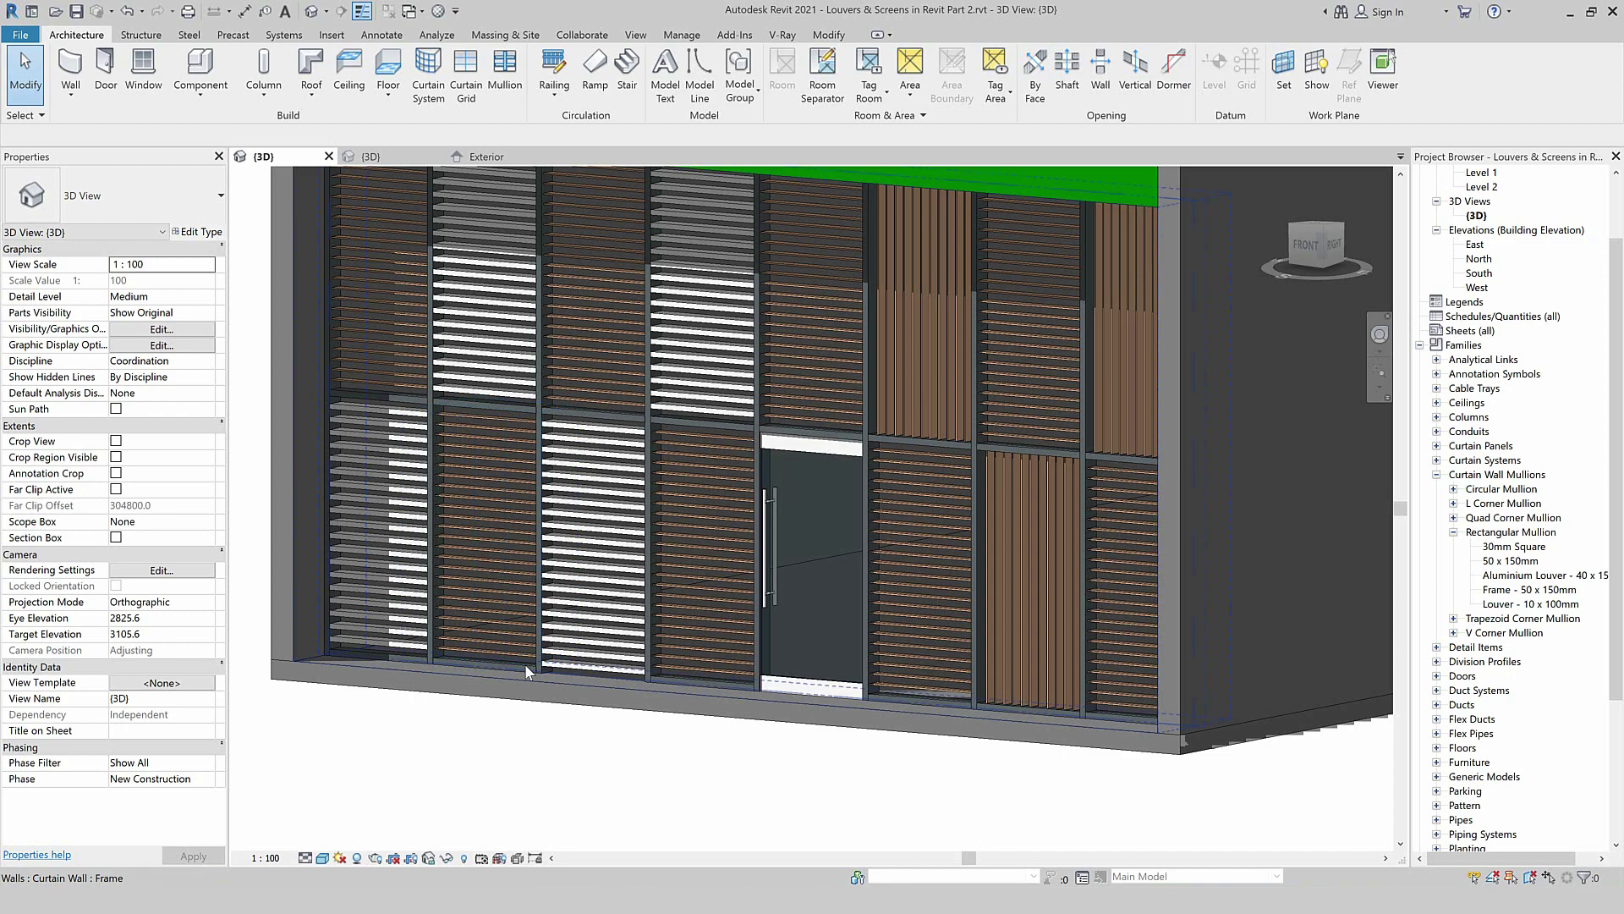
left_click(524, 663)
key("Escape")
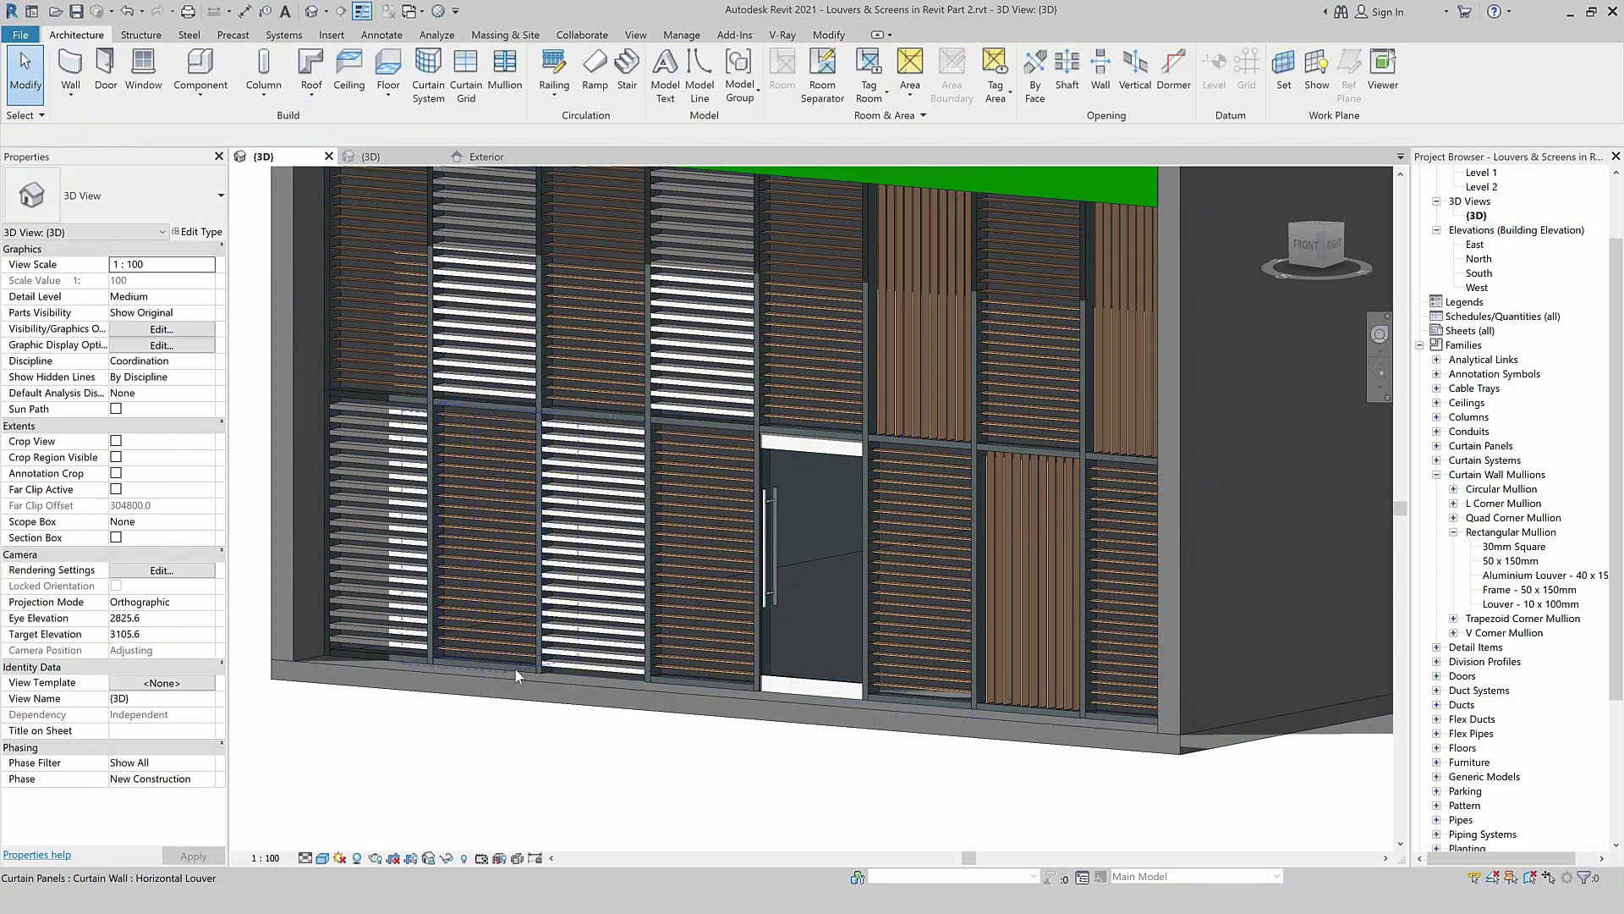
left_click(518, 656)
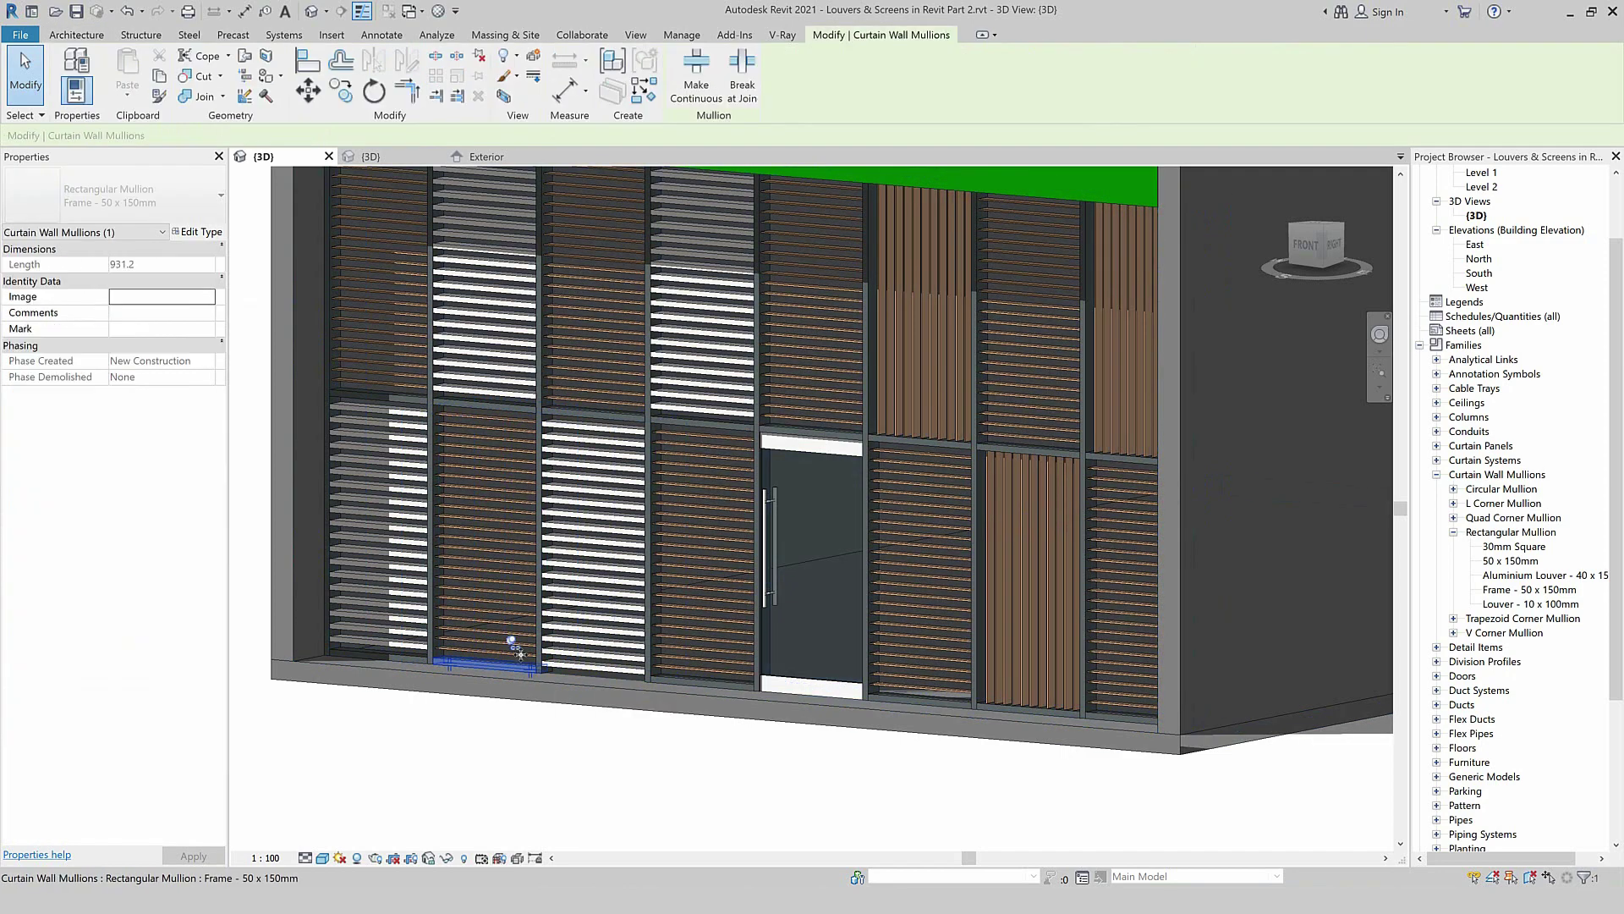
left_click(512, 728)
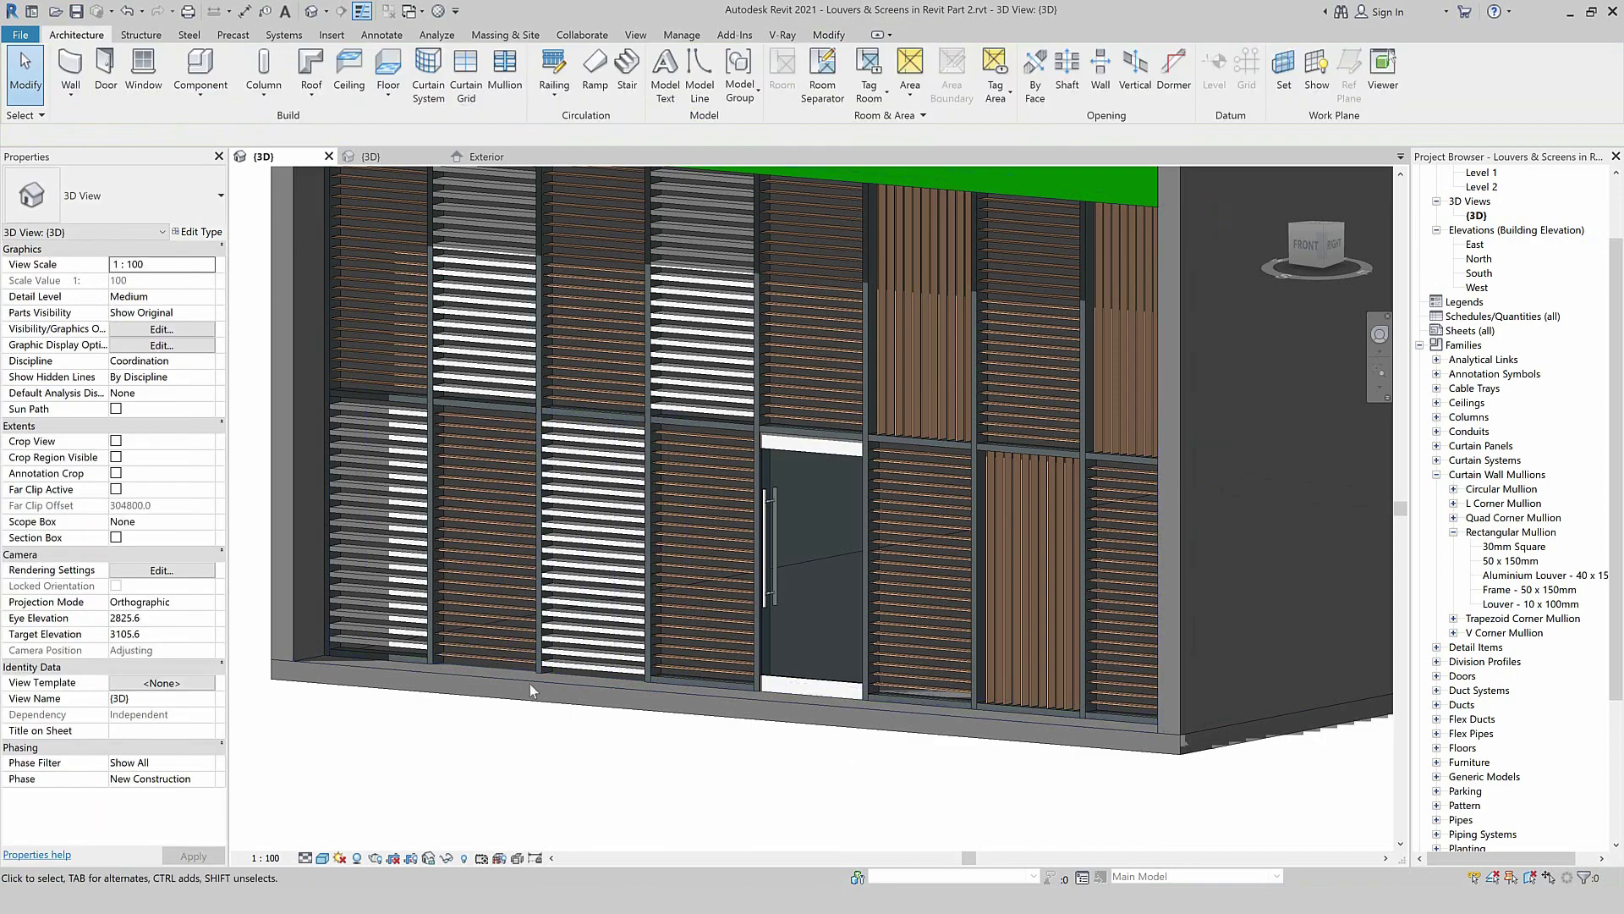
left_click(543, 501)
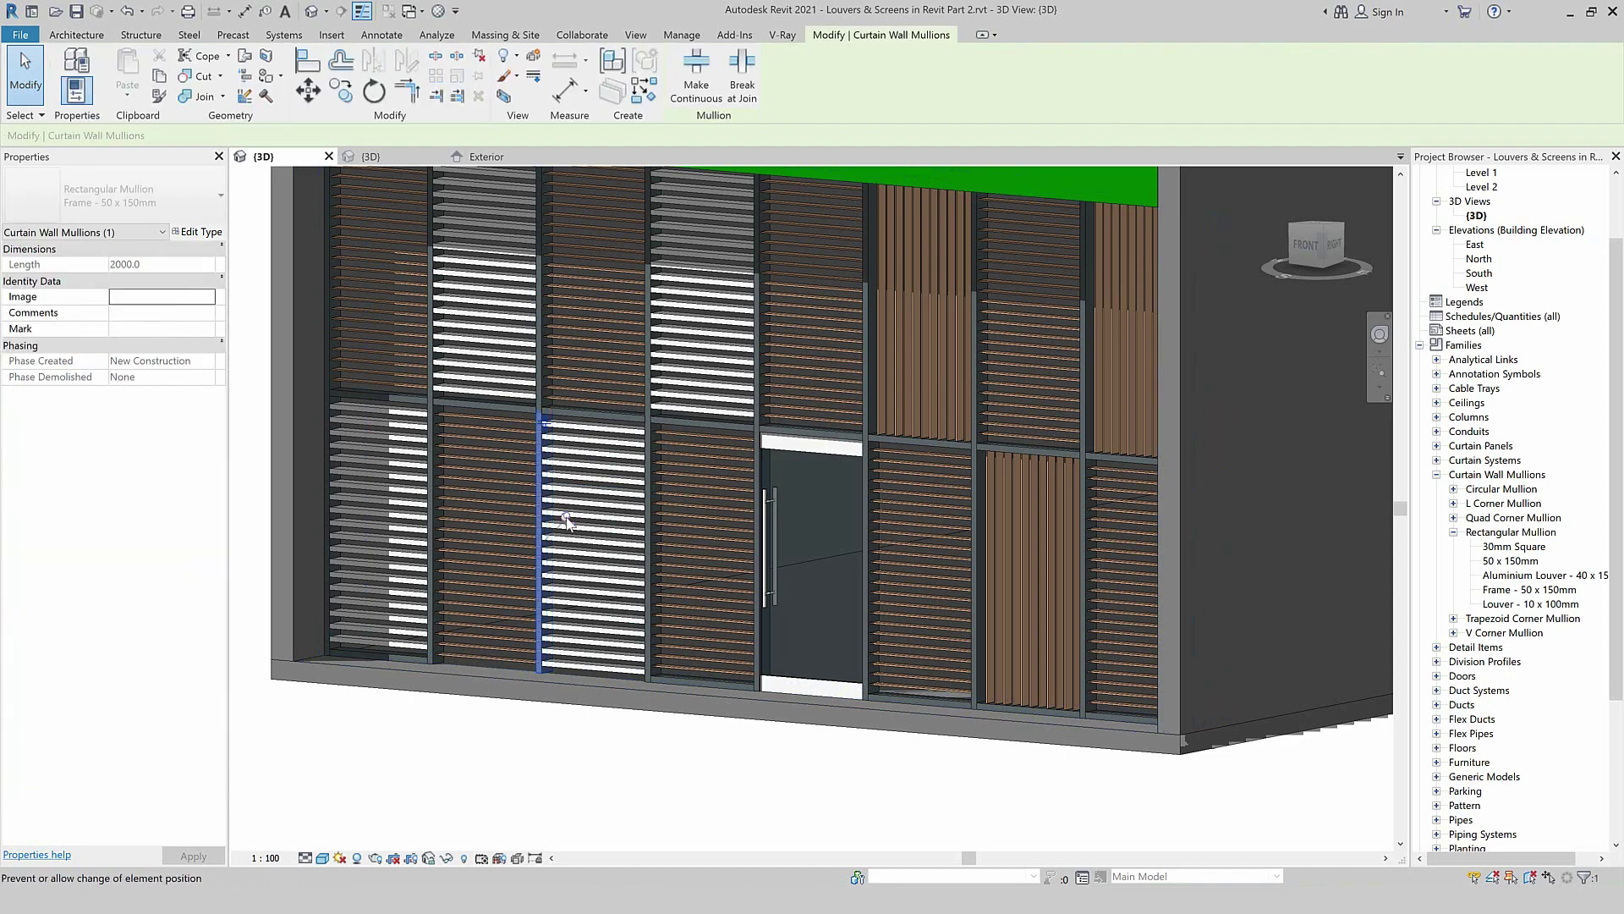
left_click(478, 756)
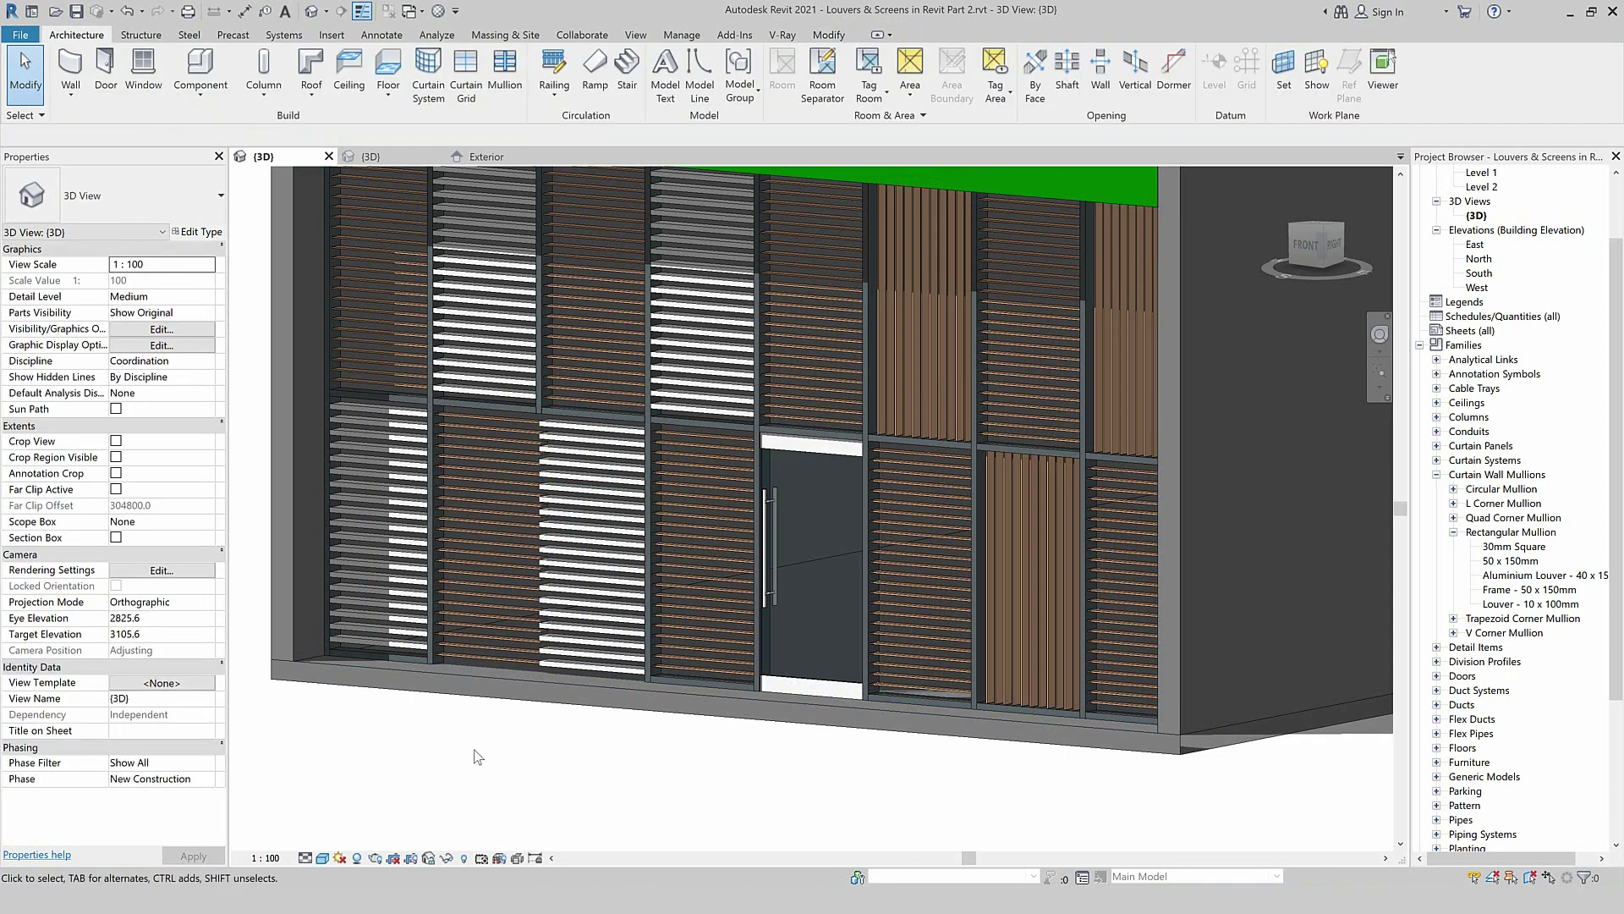
left_click(539, 641)
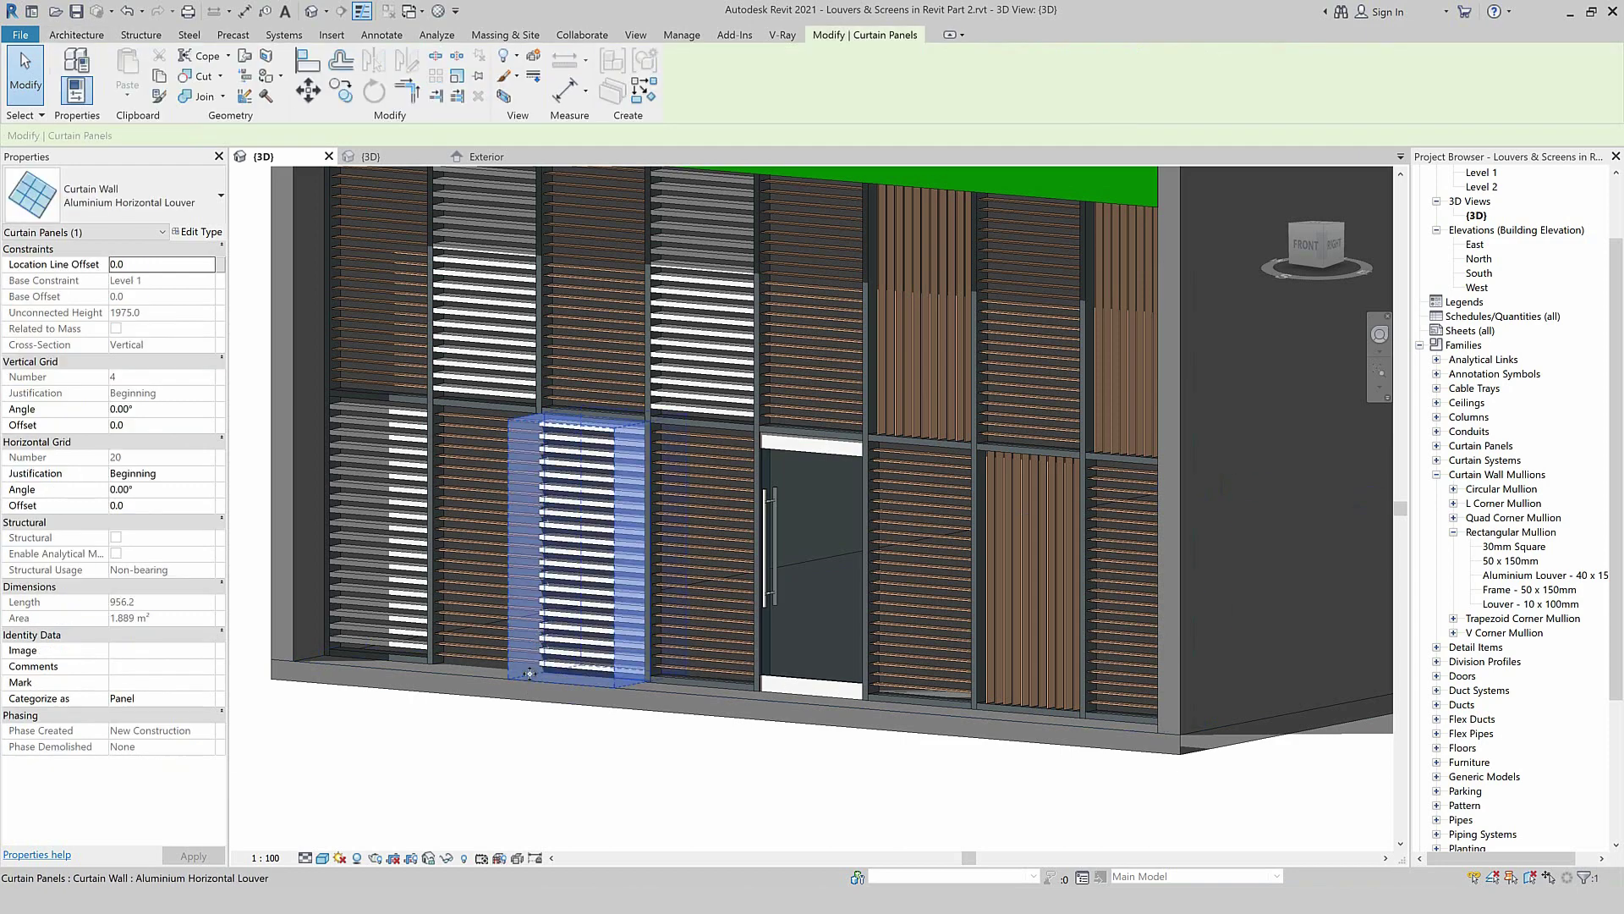
left_click(515, 811)
scroll(511, 810, "down", 3)
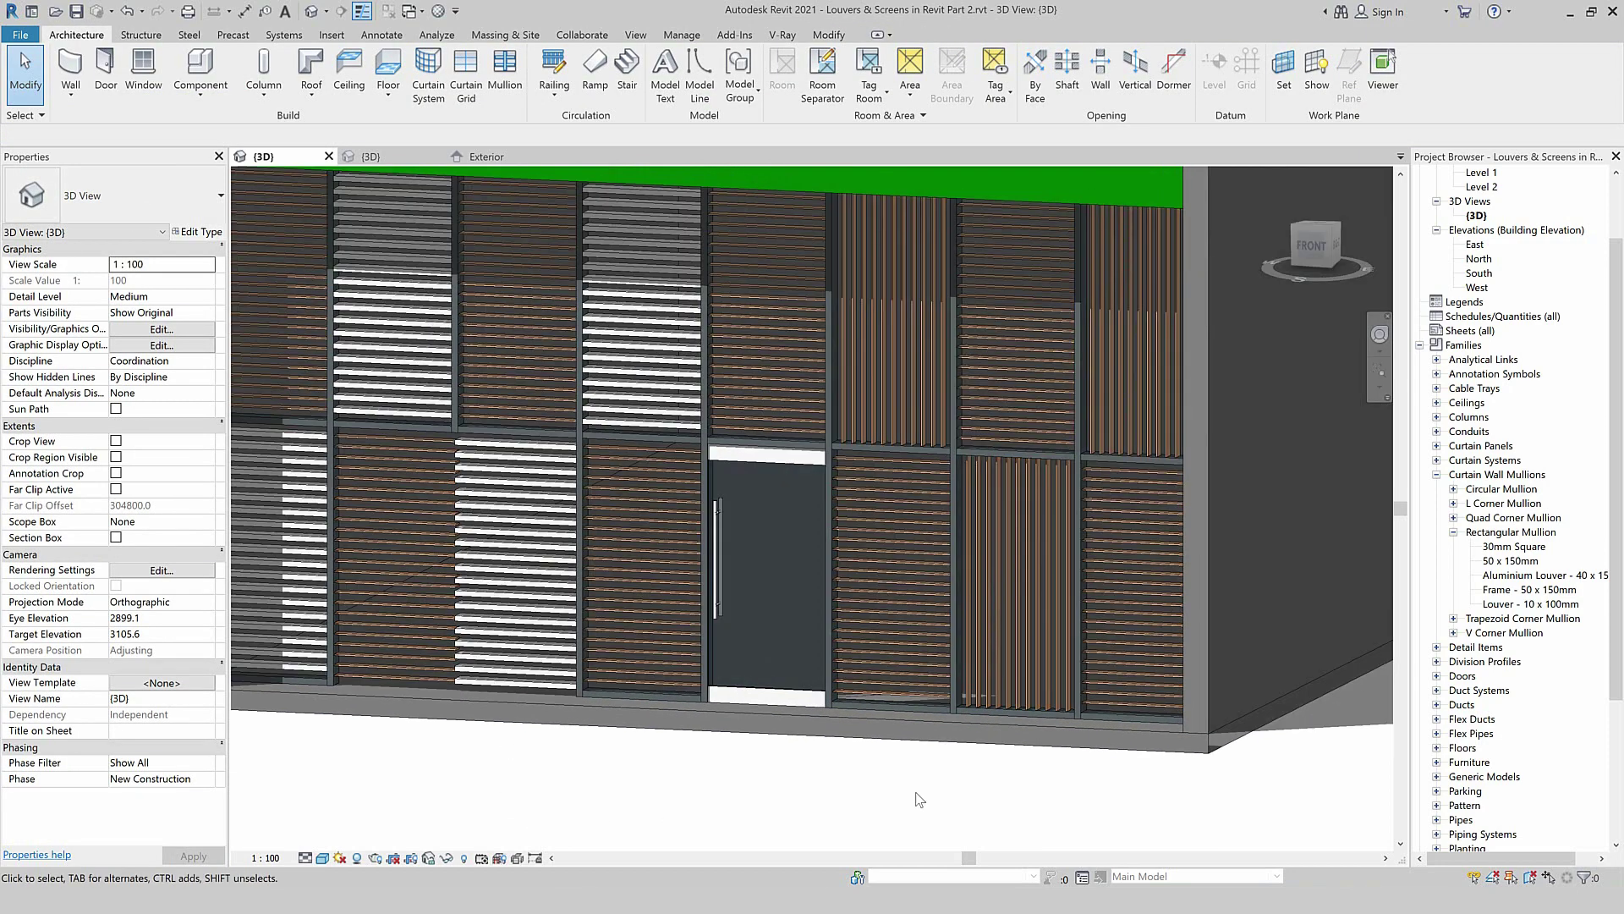
Unpin the vertical grid line and remove its lower segment to merge two lower panels.
middle_click_drag(592, 677, 674, 554, "shift")
scroll(674, 555, "up", 3)
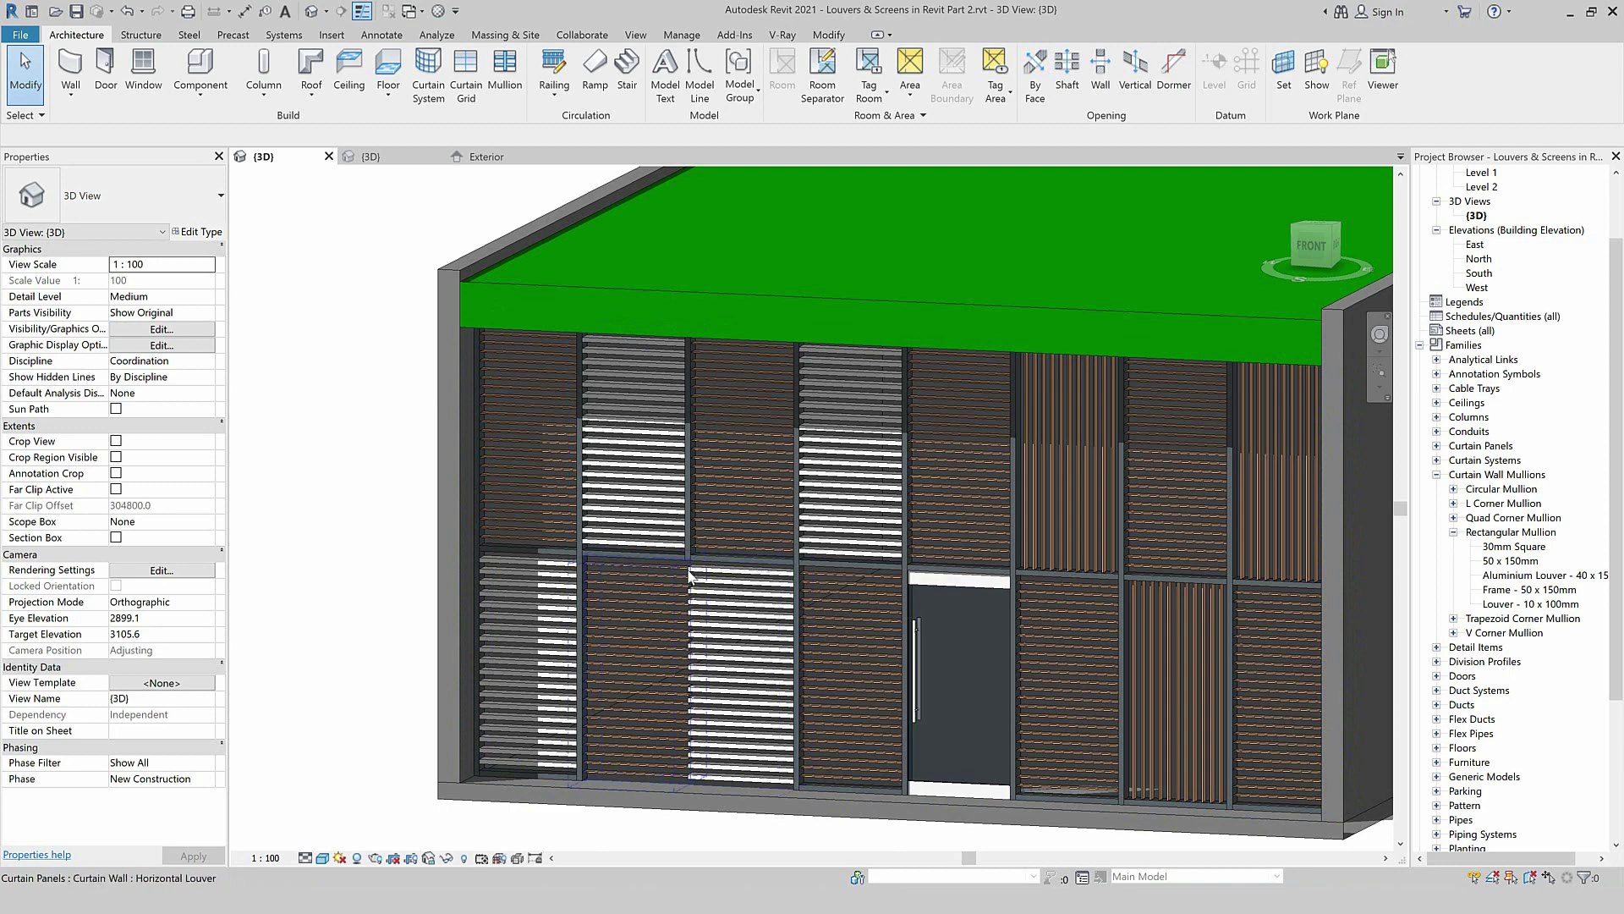
left_click(689, 575)
scroll(688, 571, "up", 2)
scroll(687, 566, "up", 3)
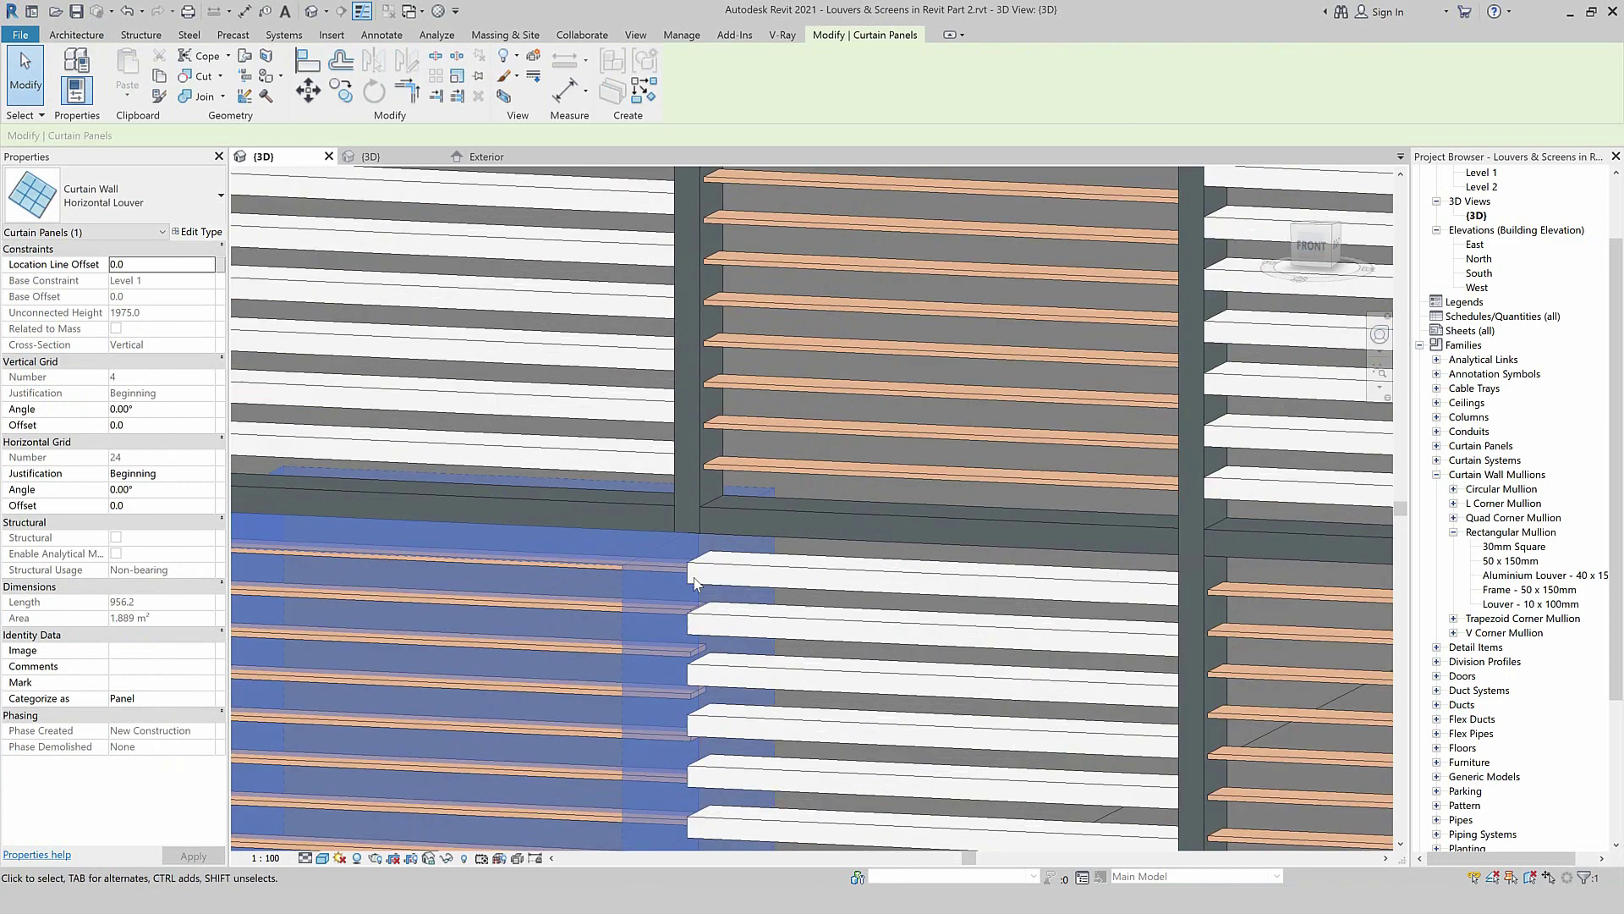
scroll(687, 566, "up", 2)
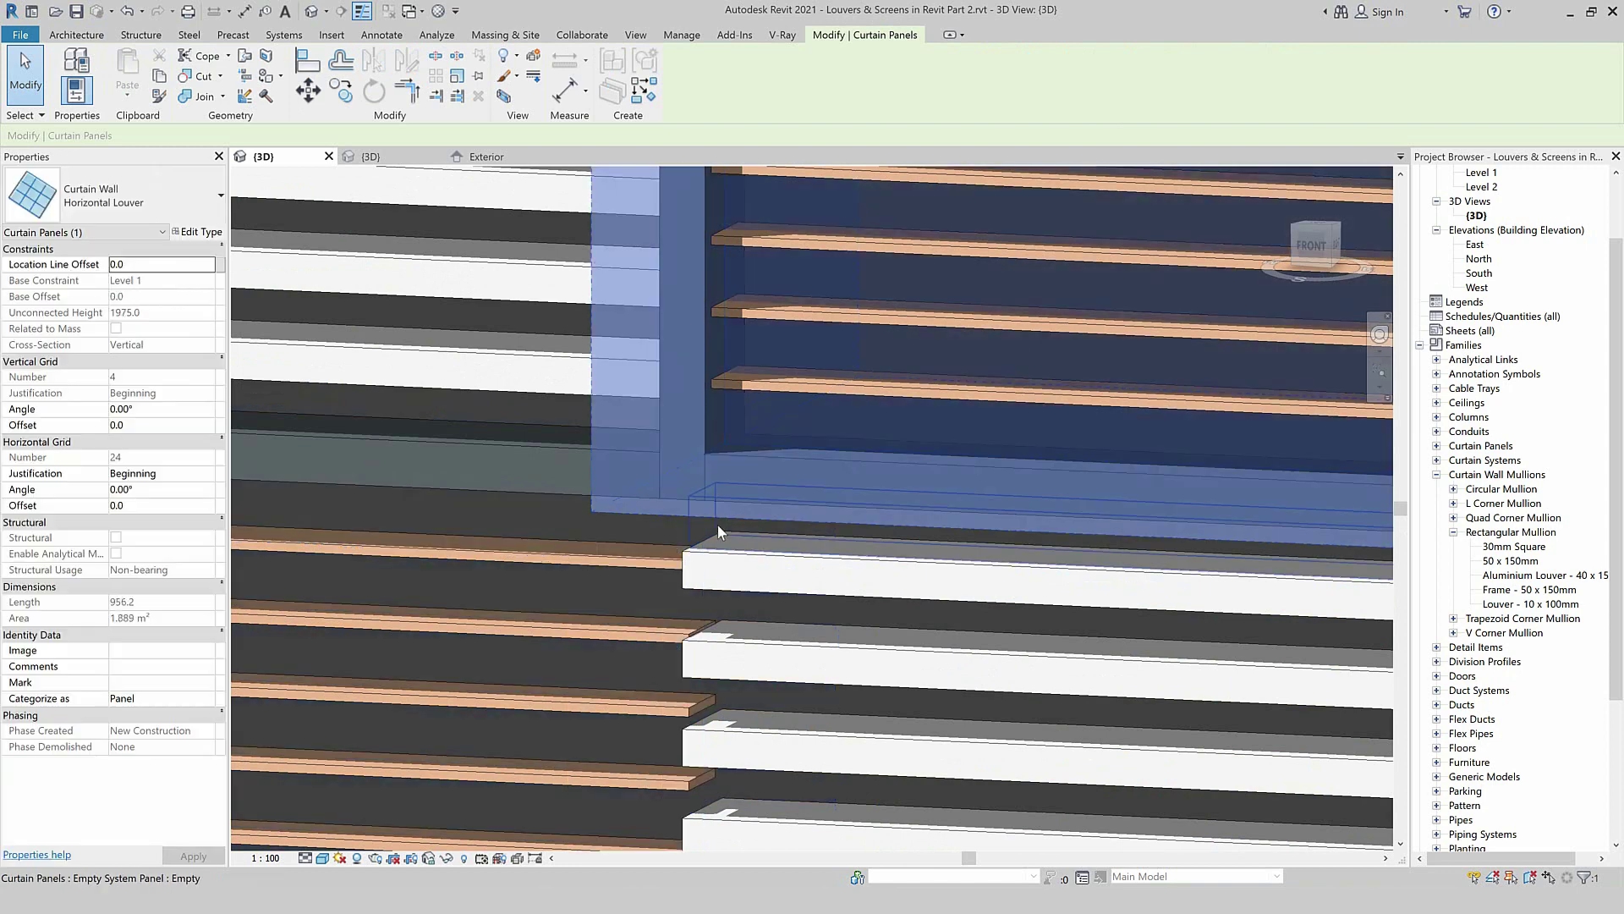
left_click(703, 524)
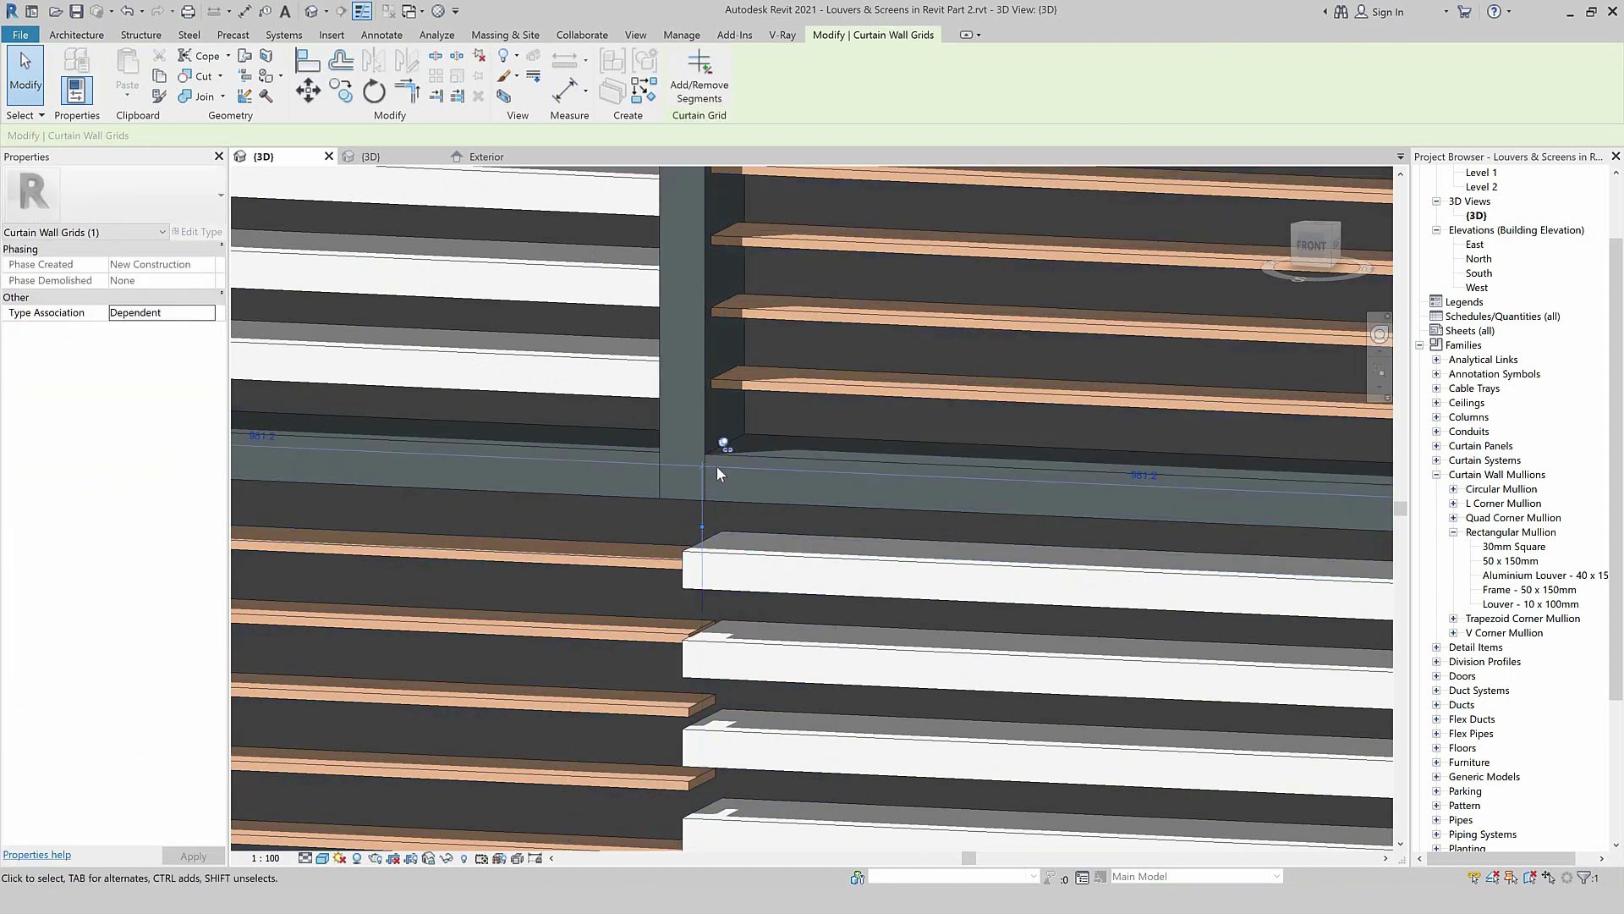
left_click(723, 446)
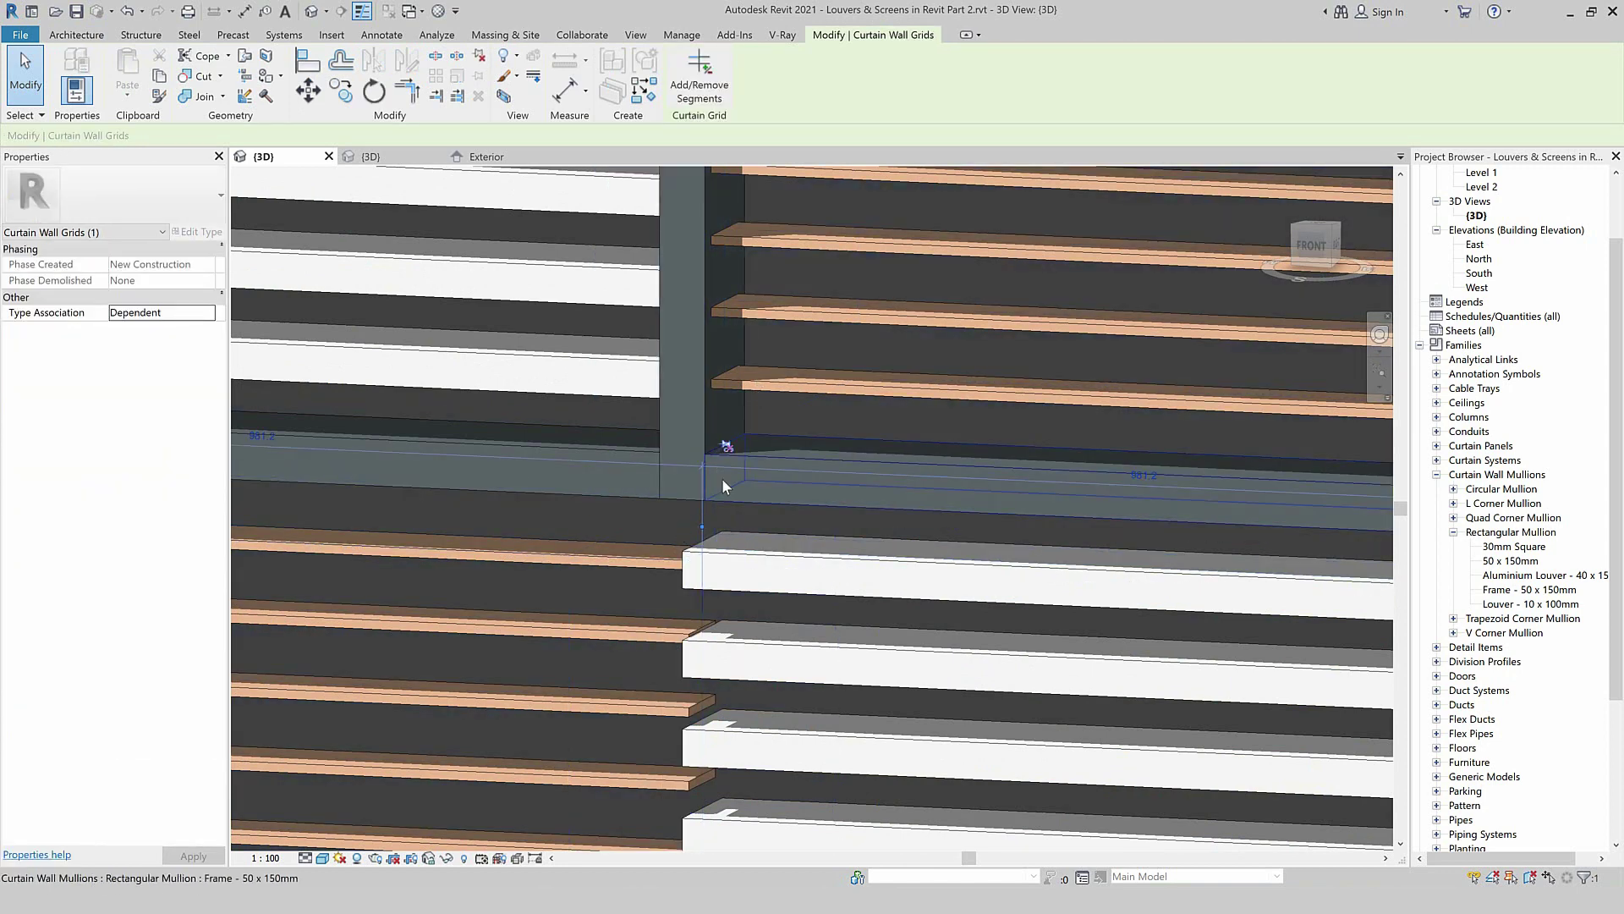
left_click(701, 517)
scroll(606, 445, "down", 3)
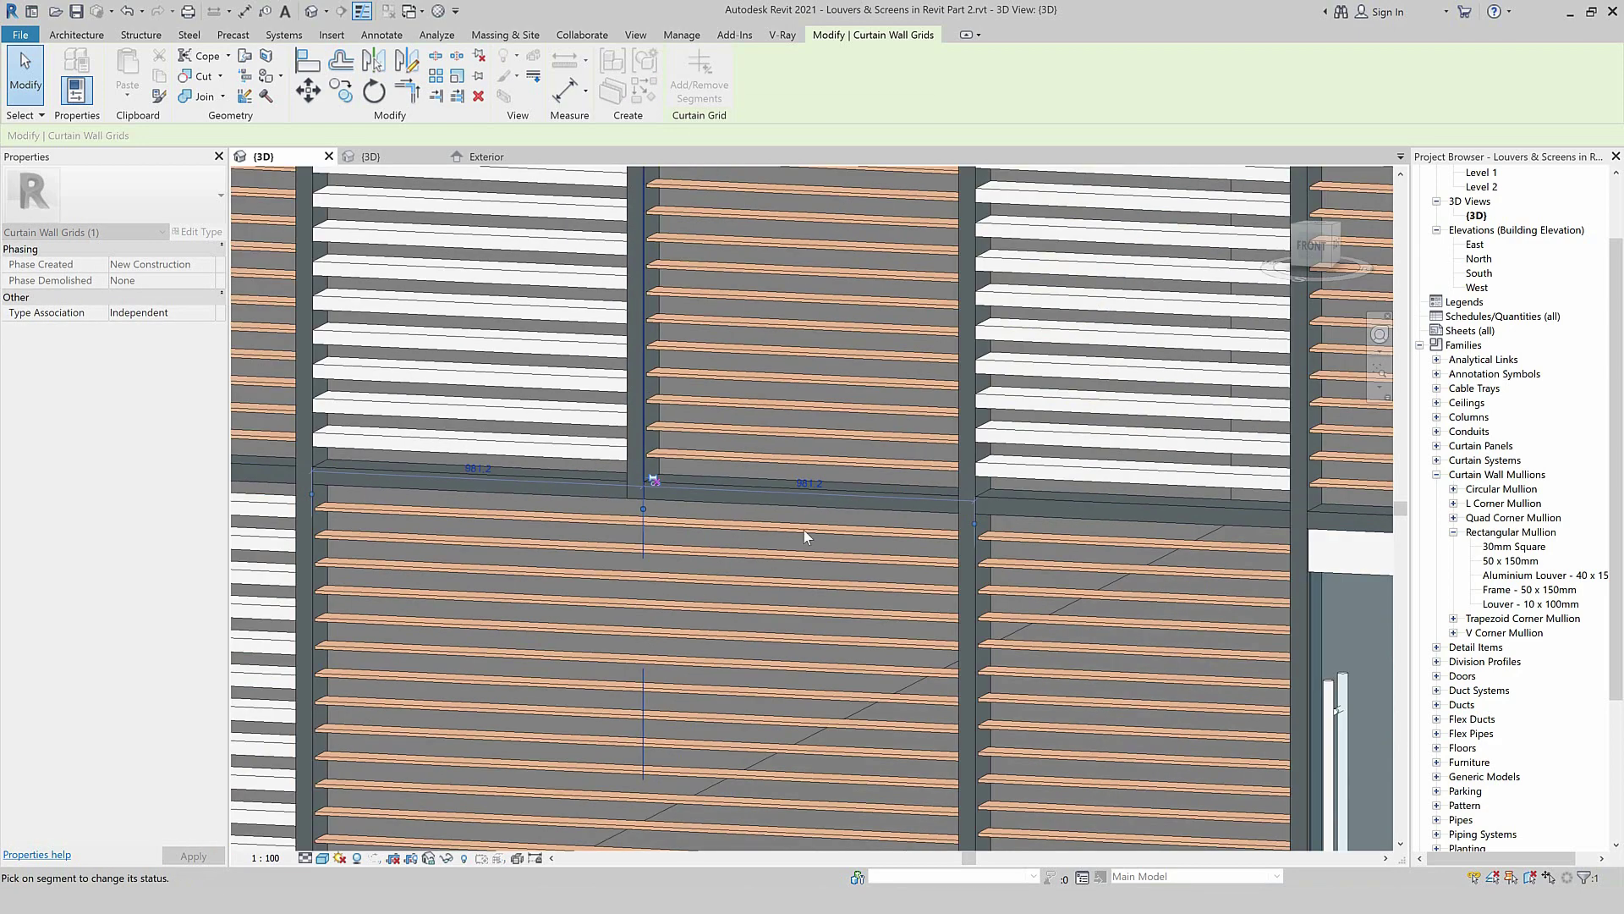
scroll(803, 530, "down", 3)
scroll(804, 530, "down", 2)
key("Escape")
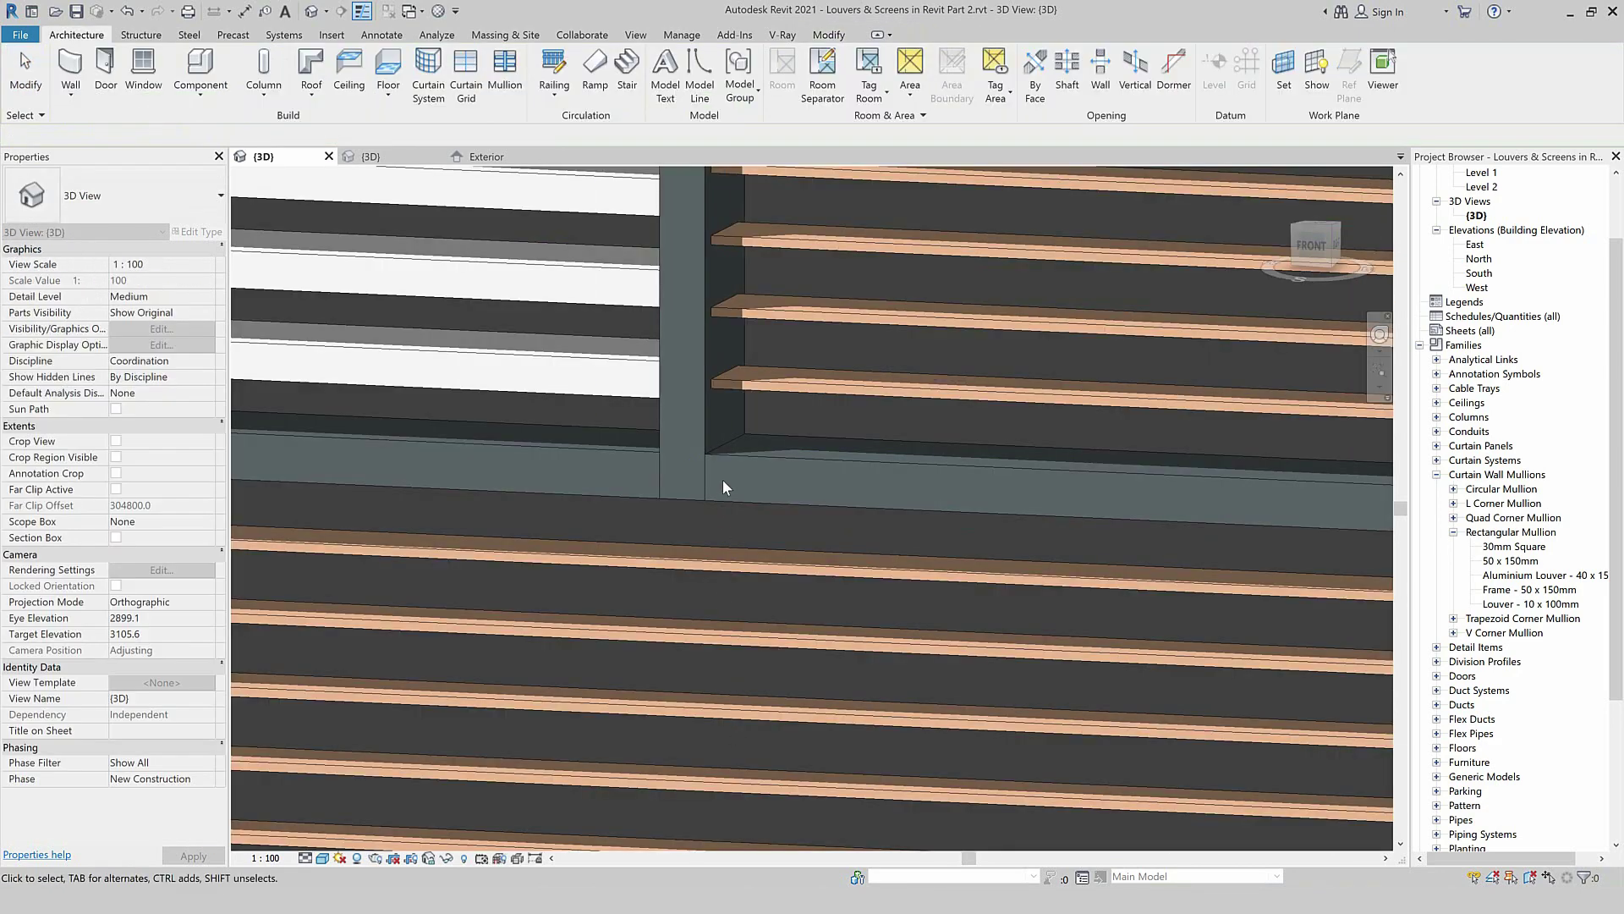
scroll(722, 479, "down", 4)
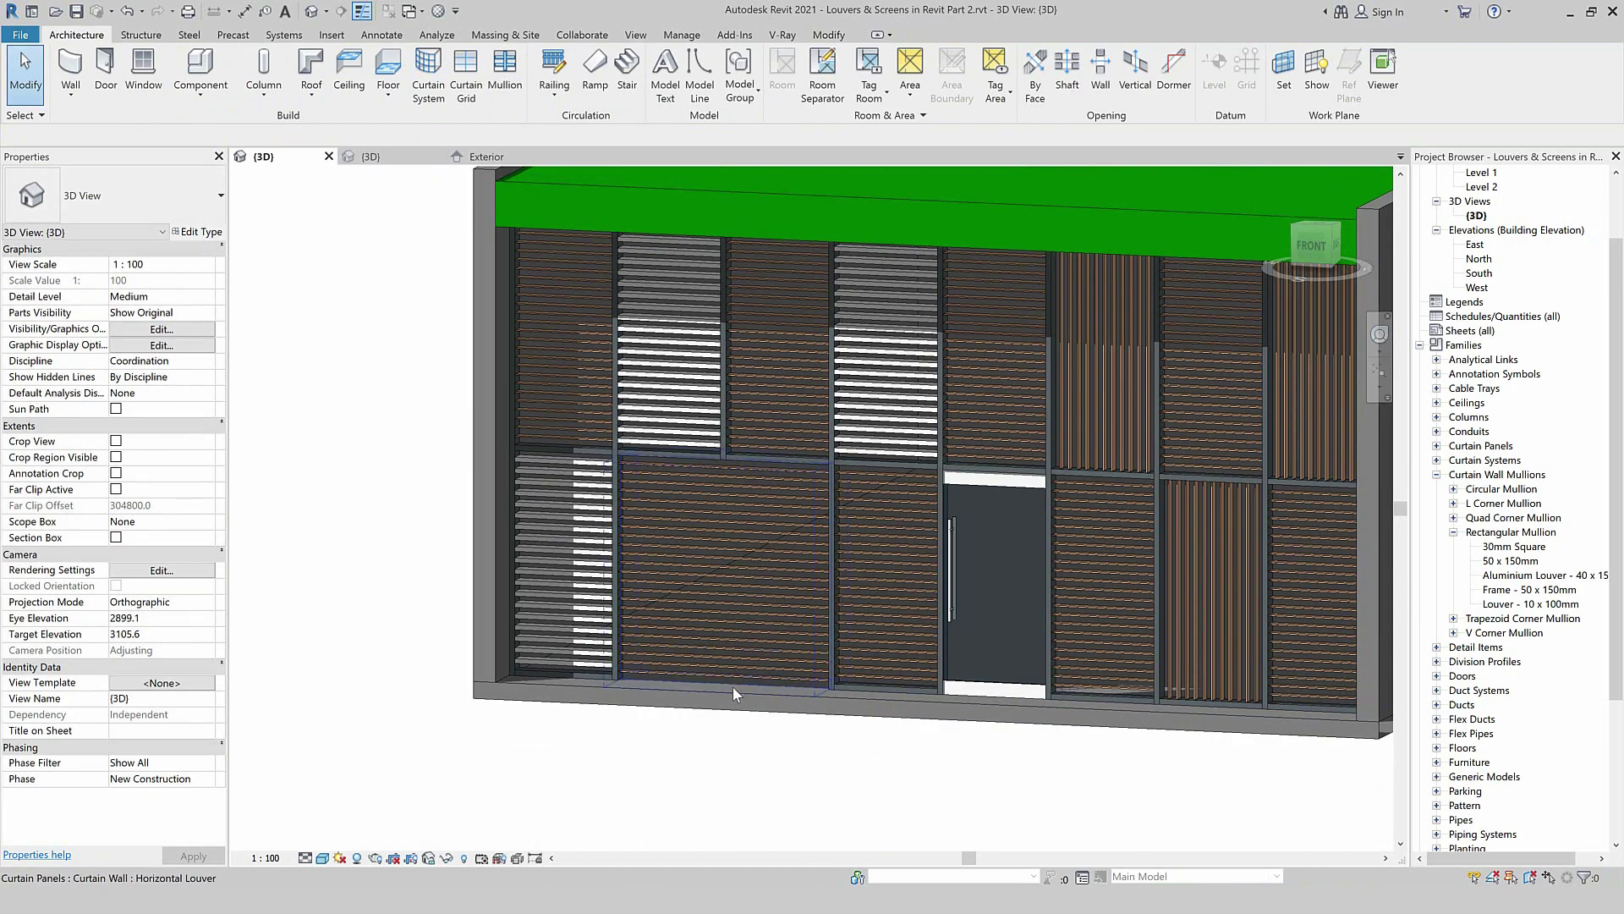
Change the merged wide lower panel to the Store Front Double Door type.
left_click(732, 687)
left_click(124, 212)
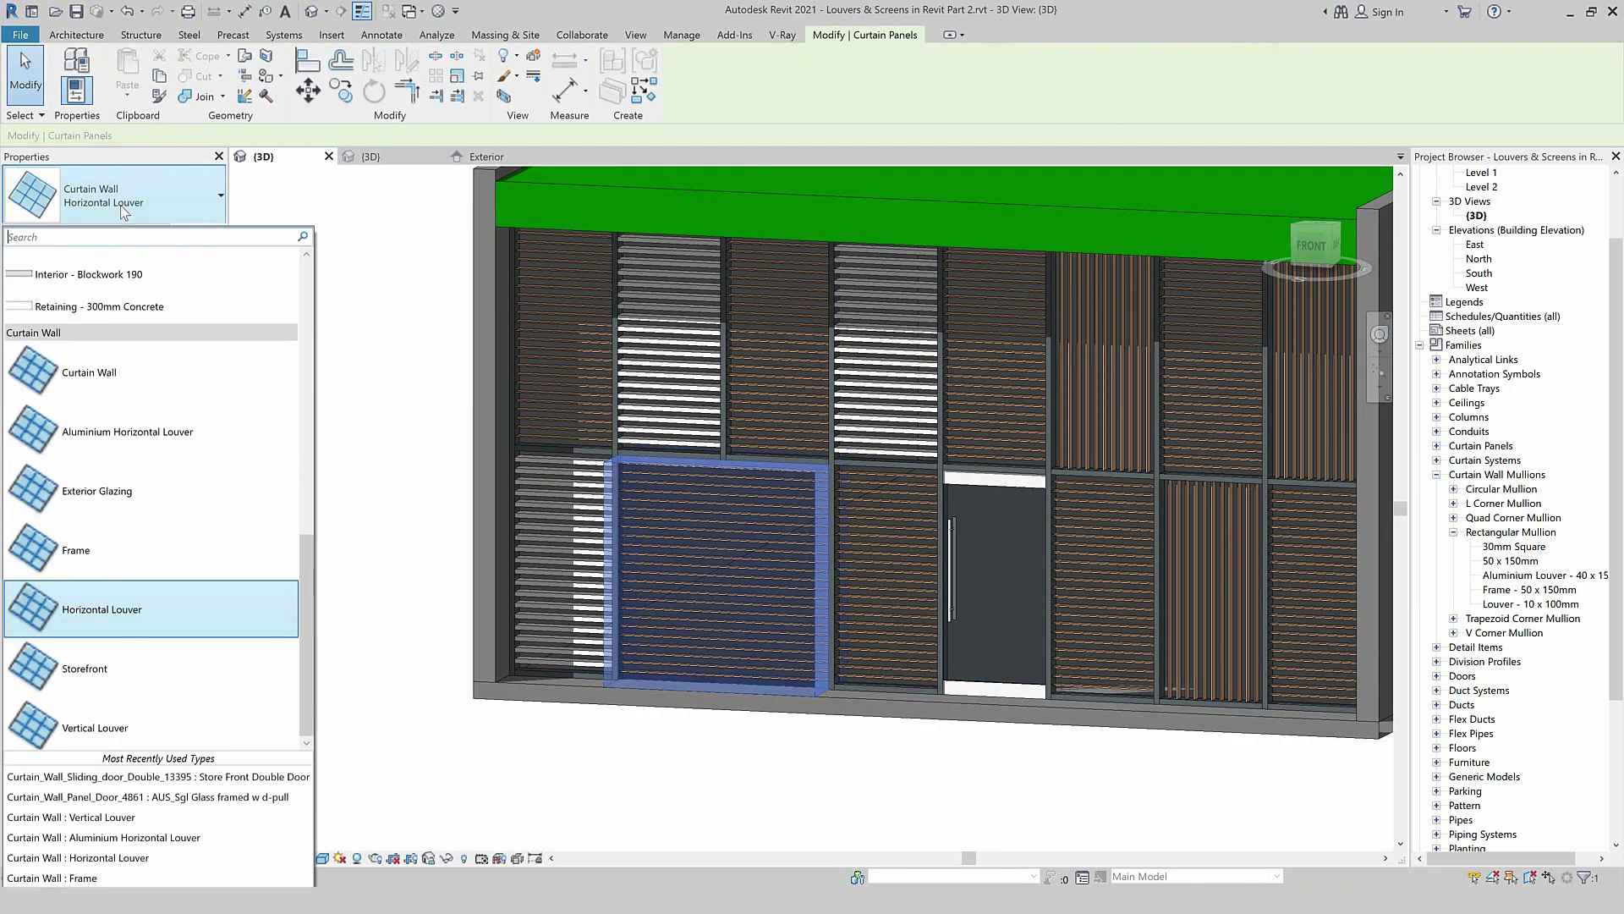
left_click(85, 777)
left_click(581, 737)
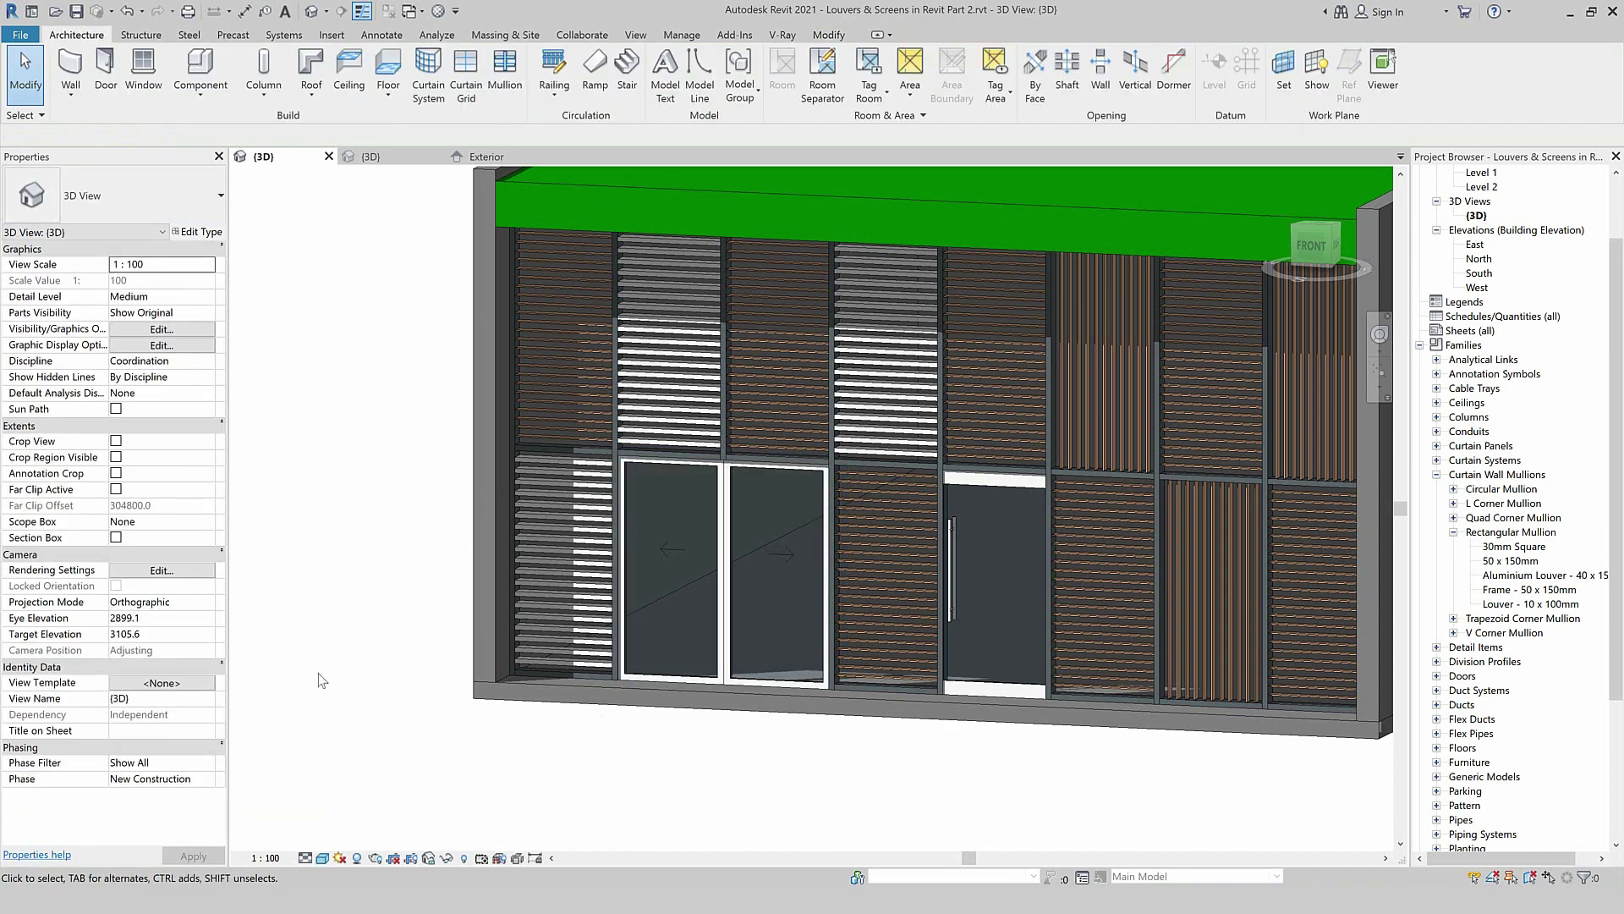
scroll(330, 678, "down", 2)
middle_click_drag(330, 678, 335, 678)
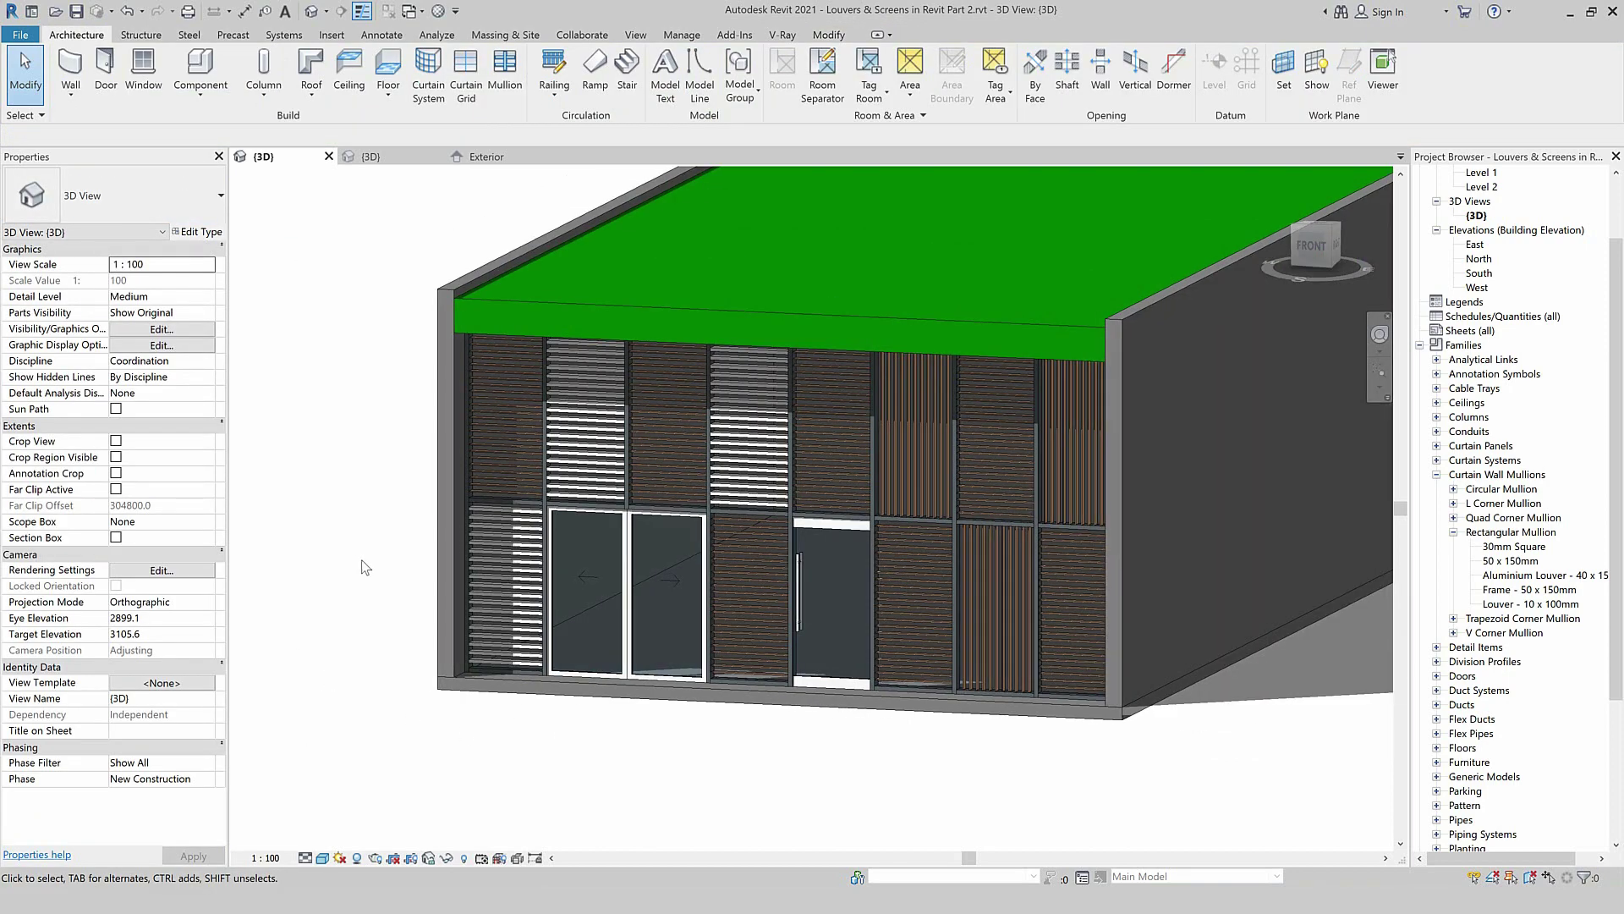
scroll(361, 565, "down", 1)
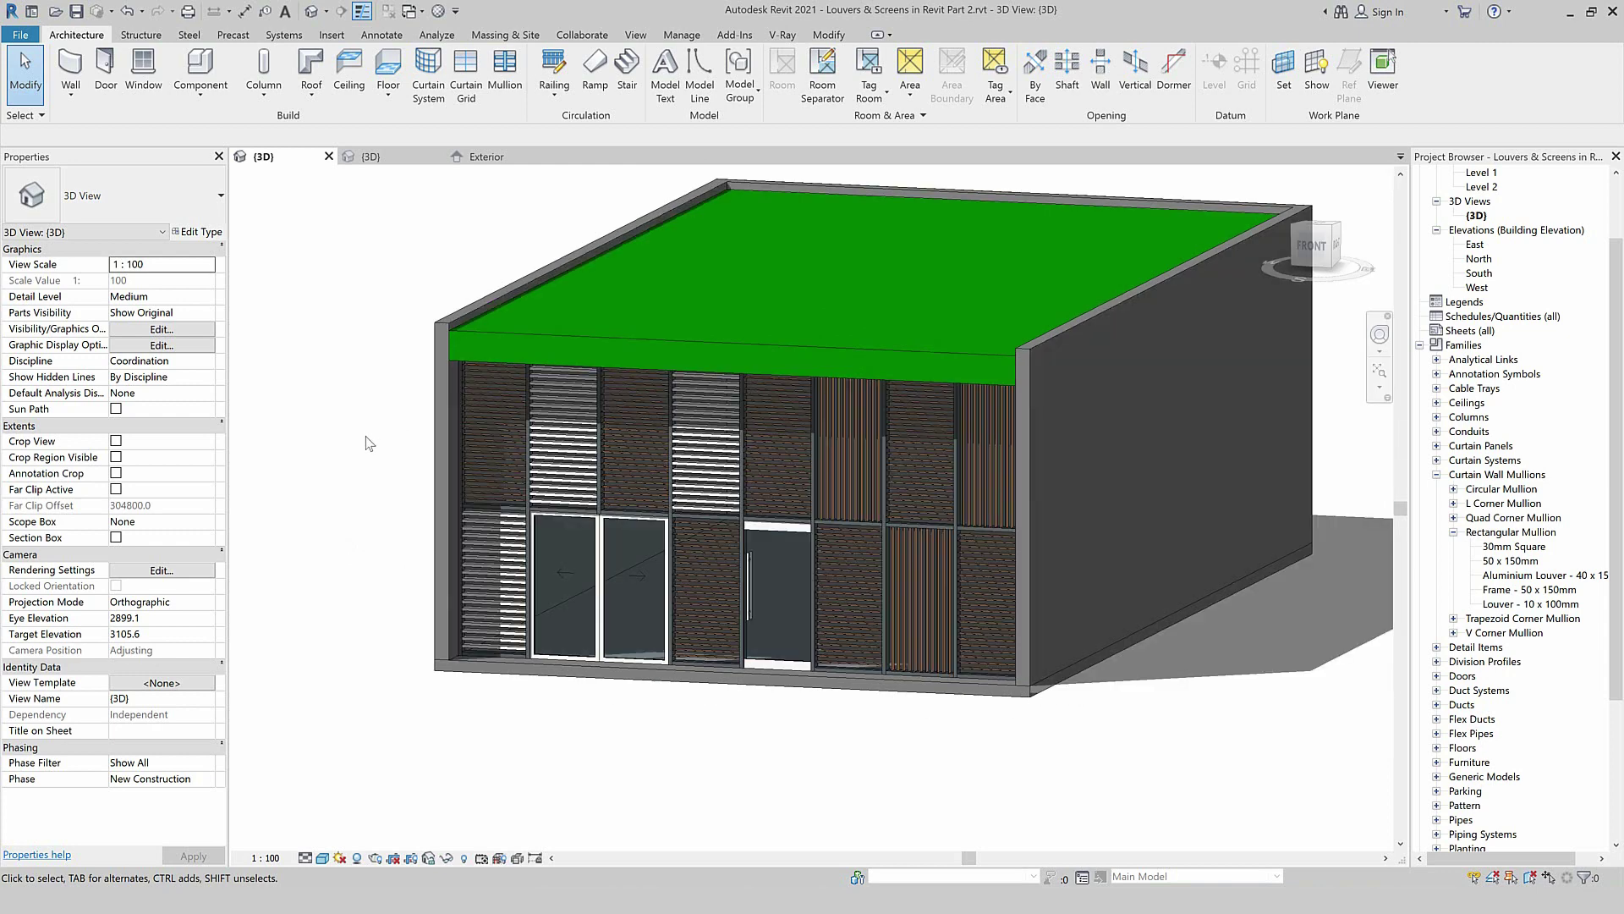
scroll(334, 427, "up", 1)
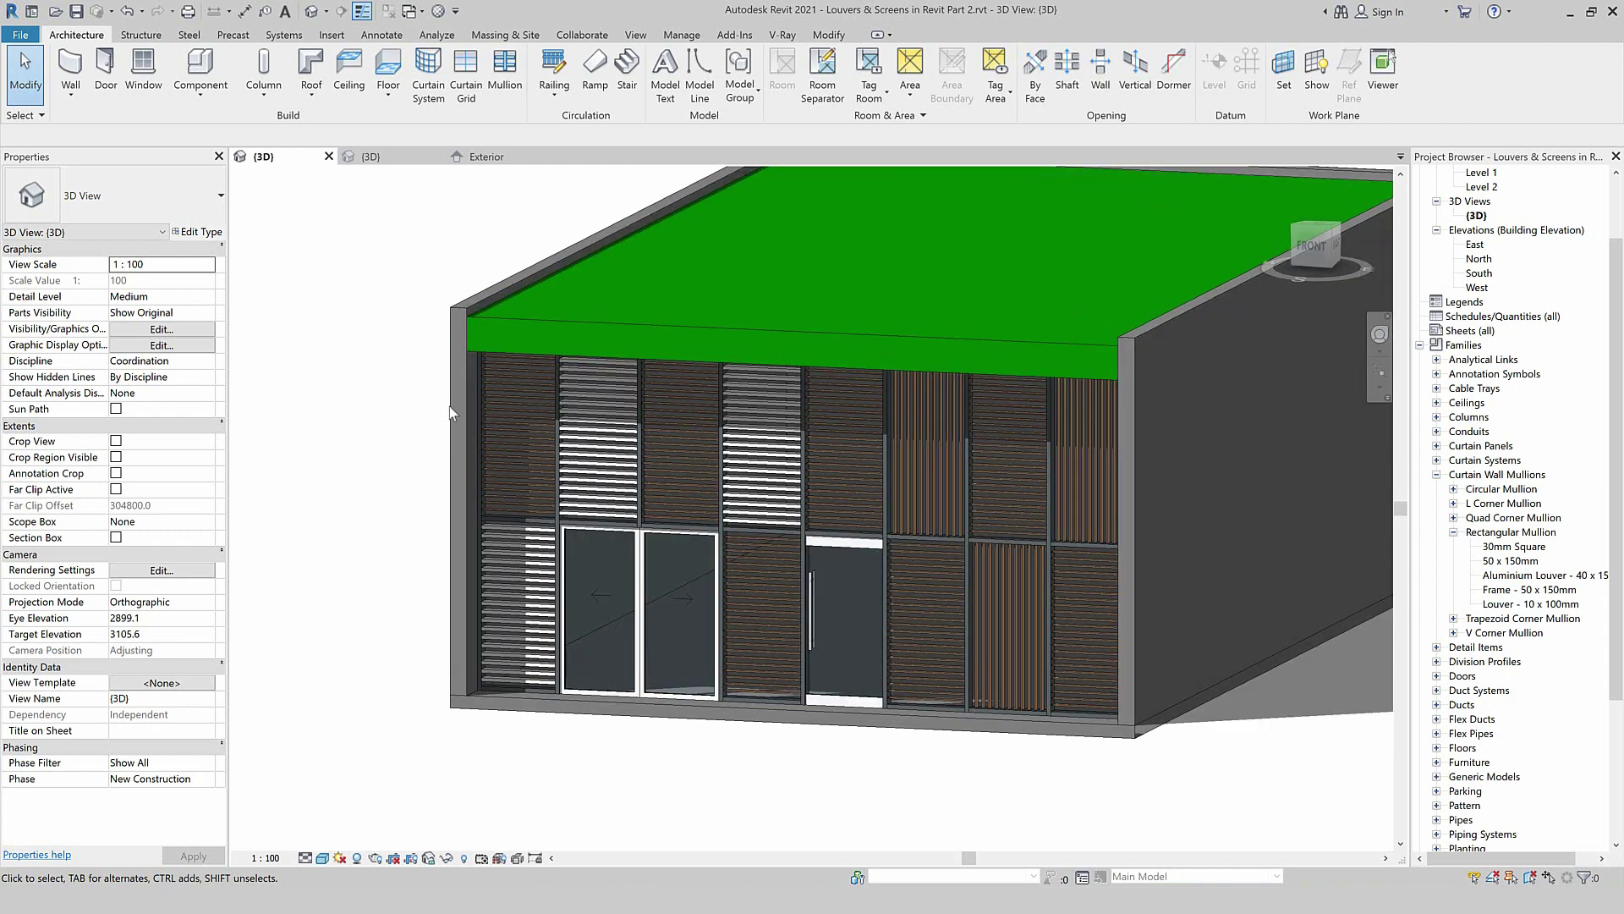
left_click(1108, 719)
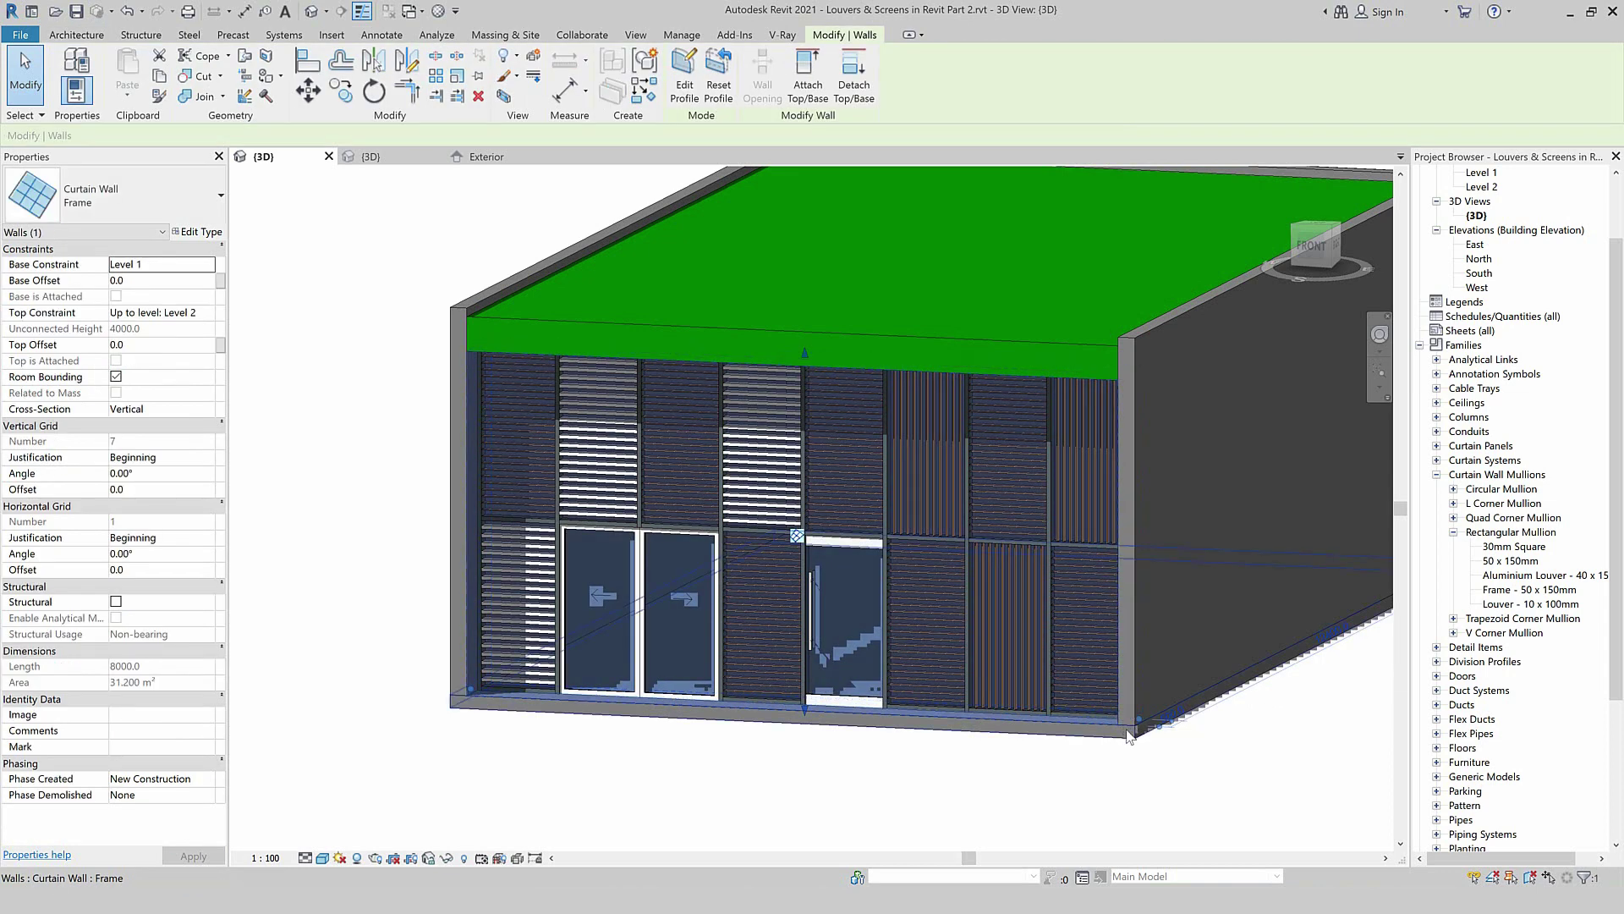
Edit the wall profile, sketching a tall rectangle and a circle in the upper-left panels.
left_click(694, 91)
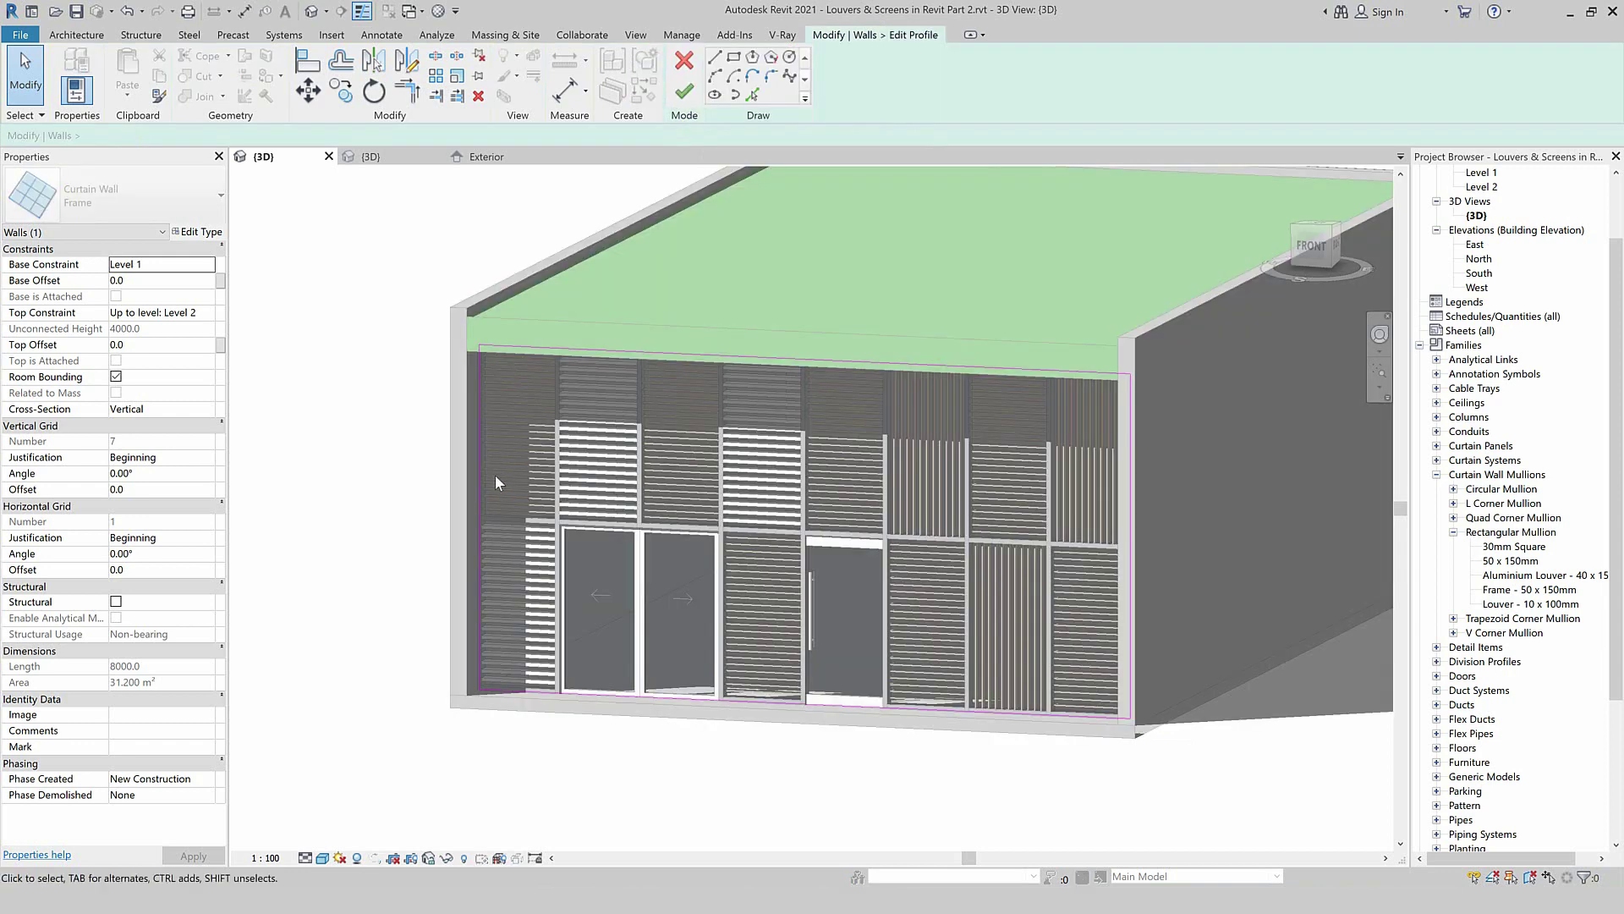
left_click(733, 58)
left_click(501, 396)
left_click(542, 497)
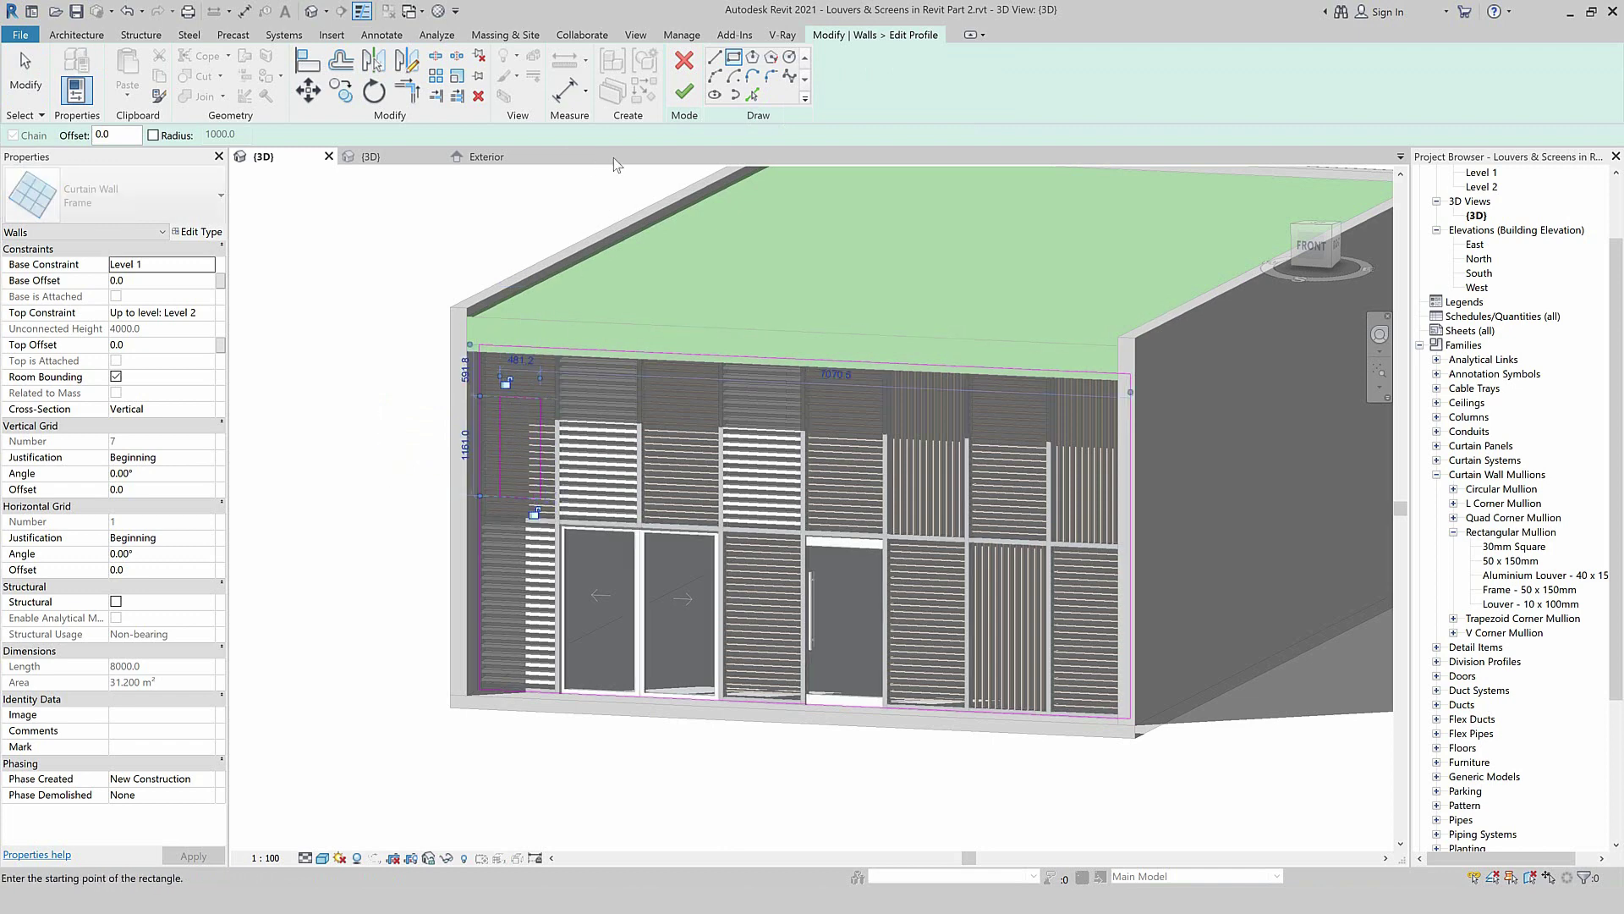
left_click(789, 57)
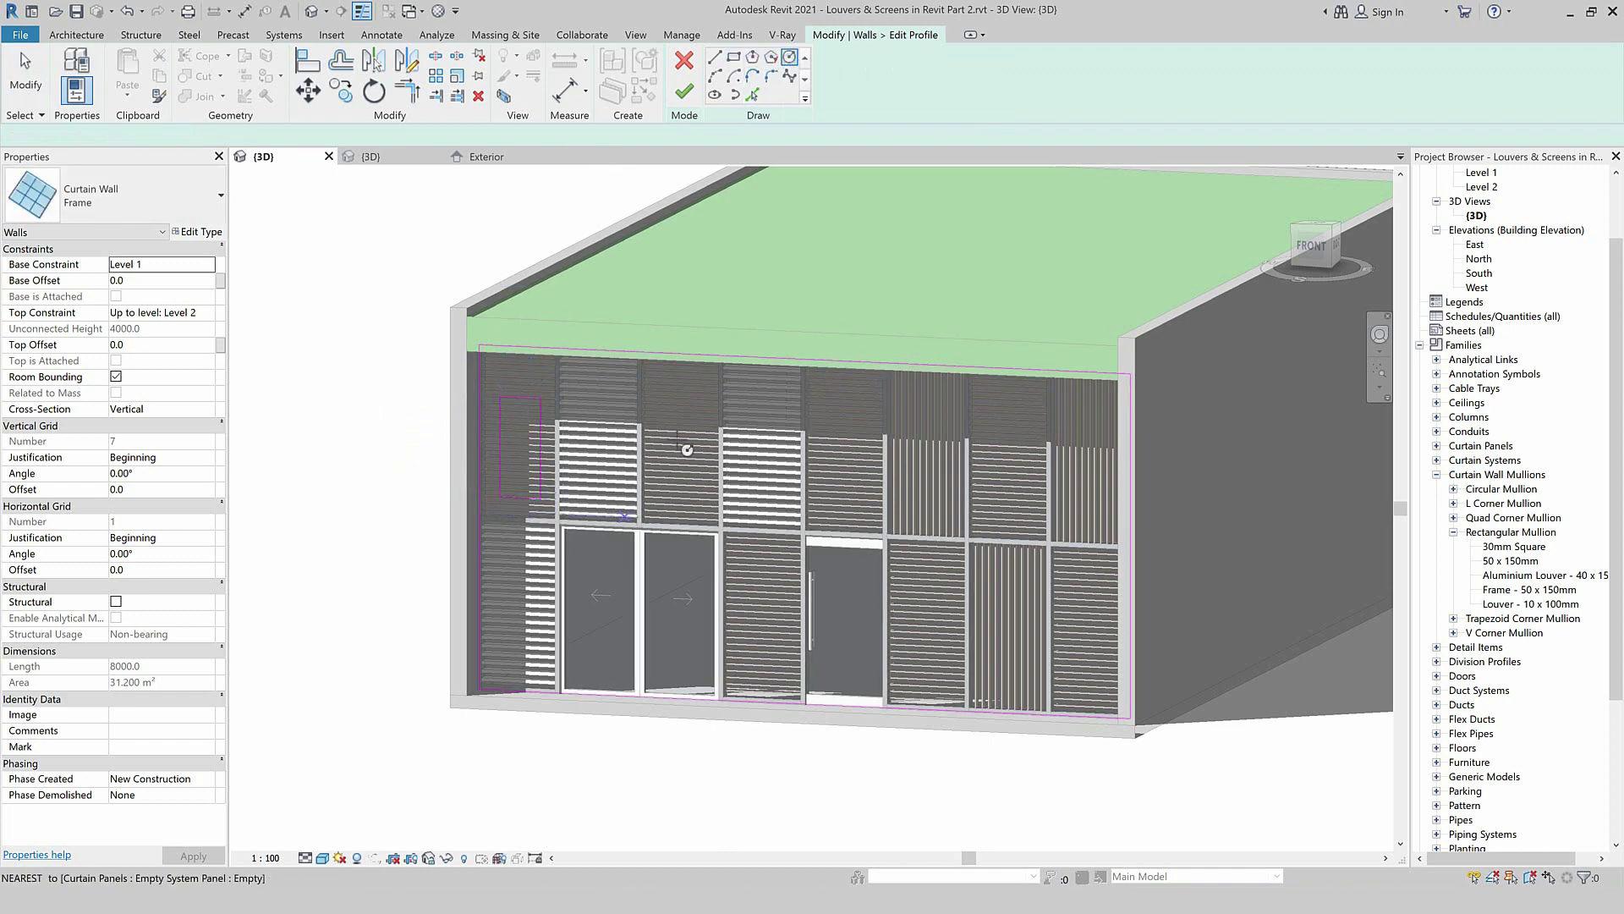
left_click(582, 453)
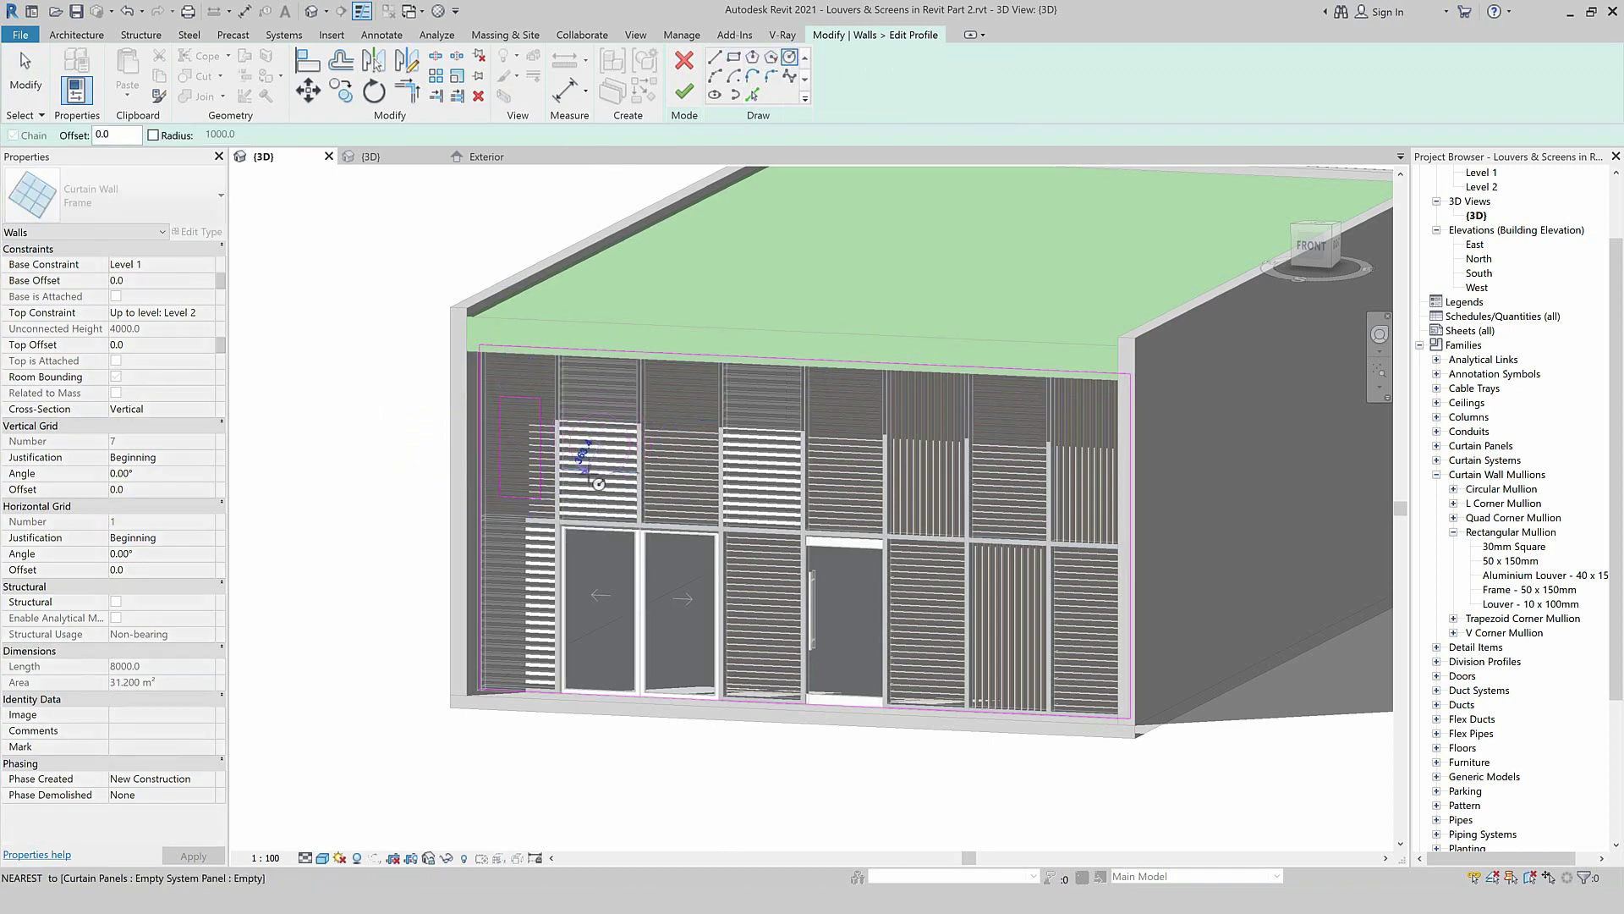
left_click(598, 483)
key("Escape")
left_click(685, 93)
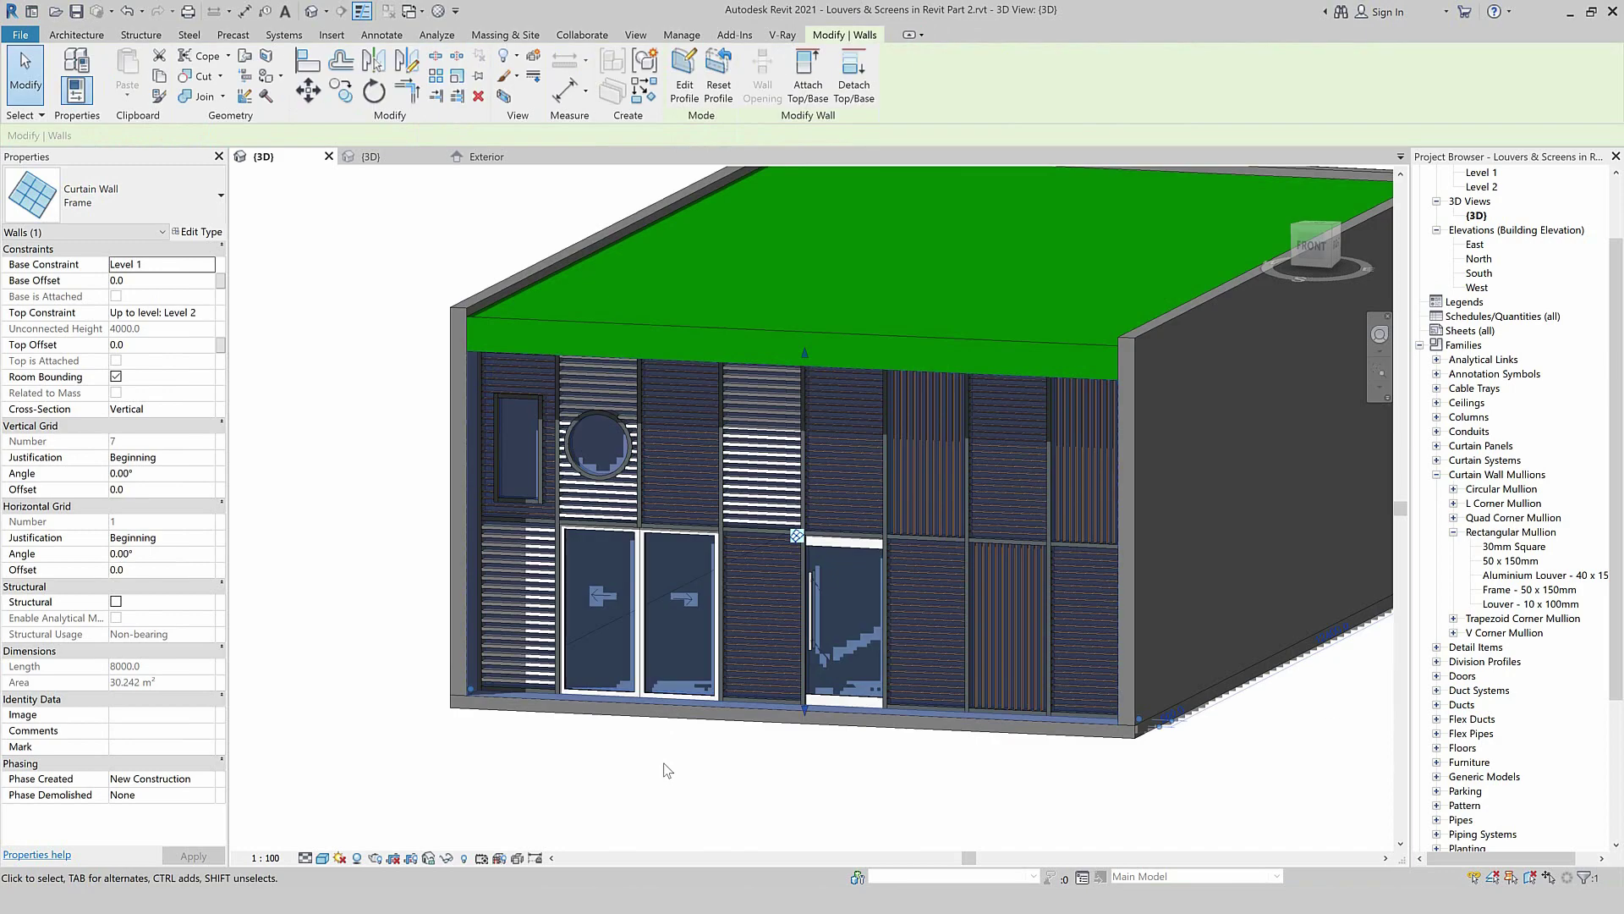
left_click(665, 774)
scroll(665, 779, "up", 1)
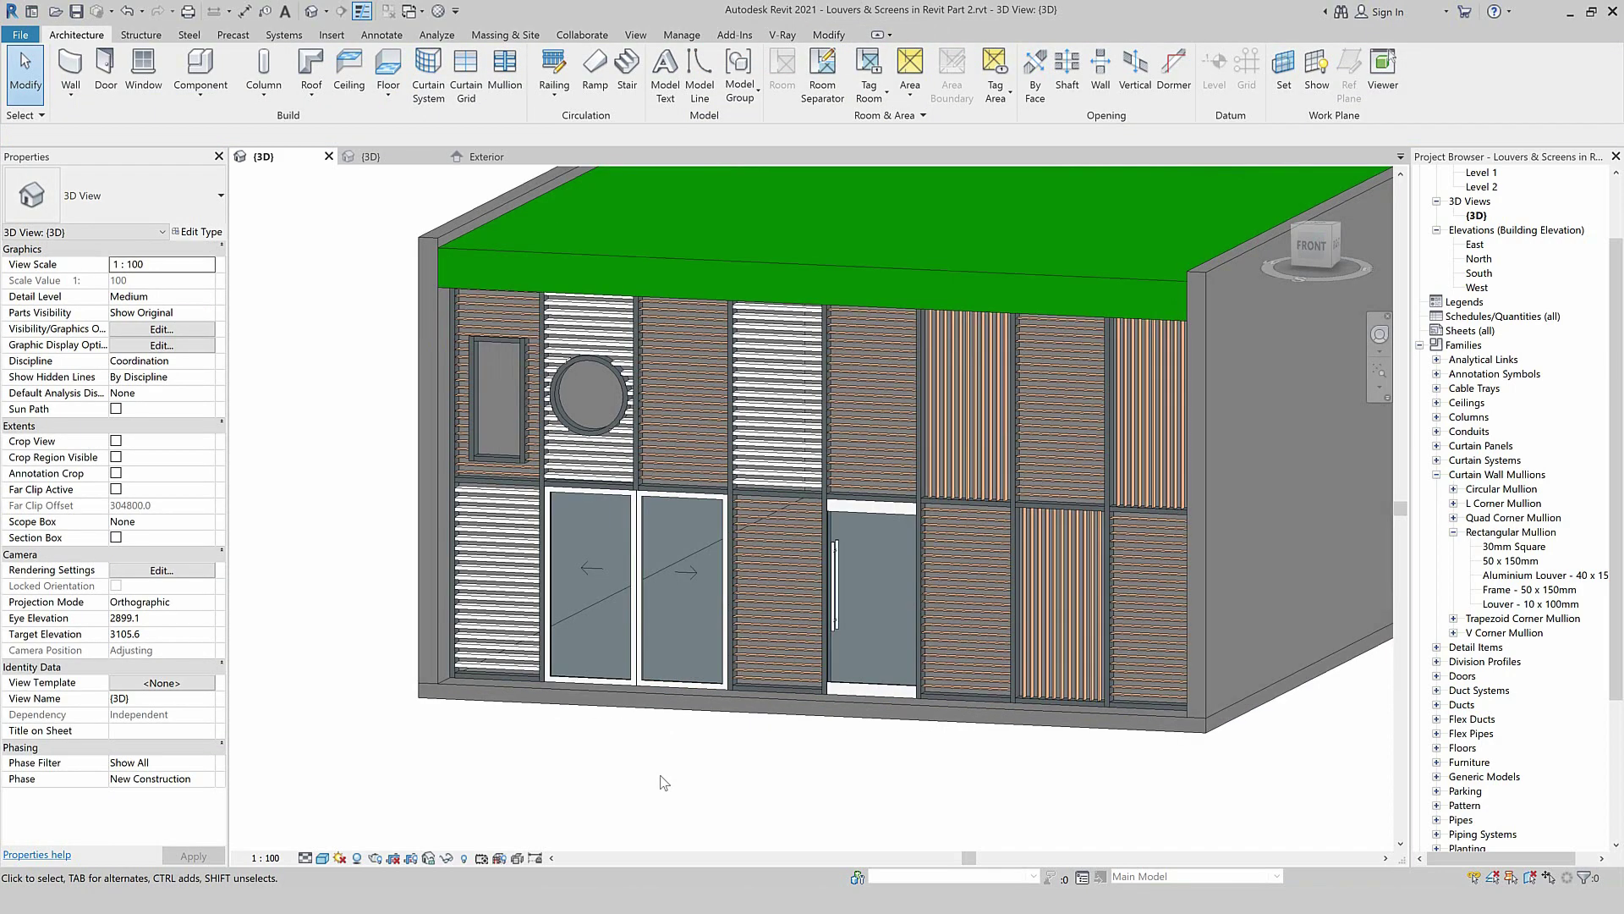
middle_click_drag(747, 802, 651, 802)
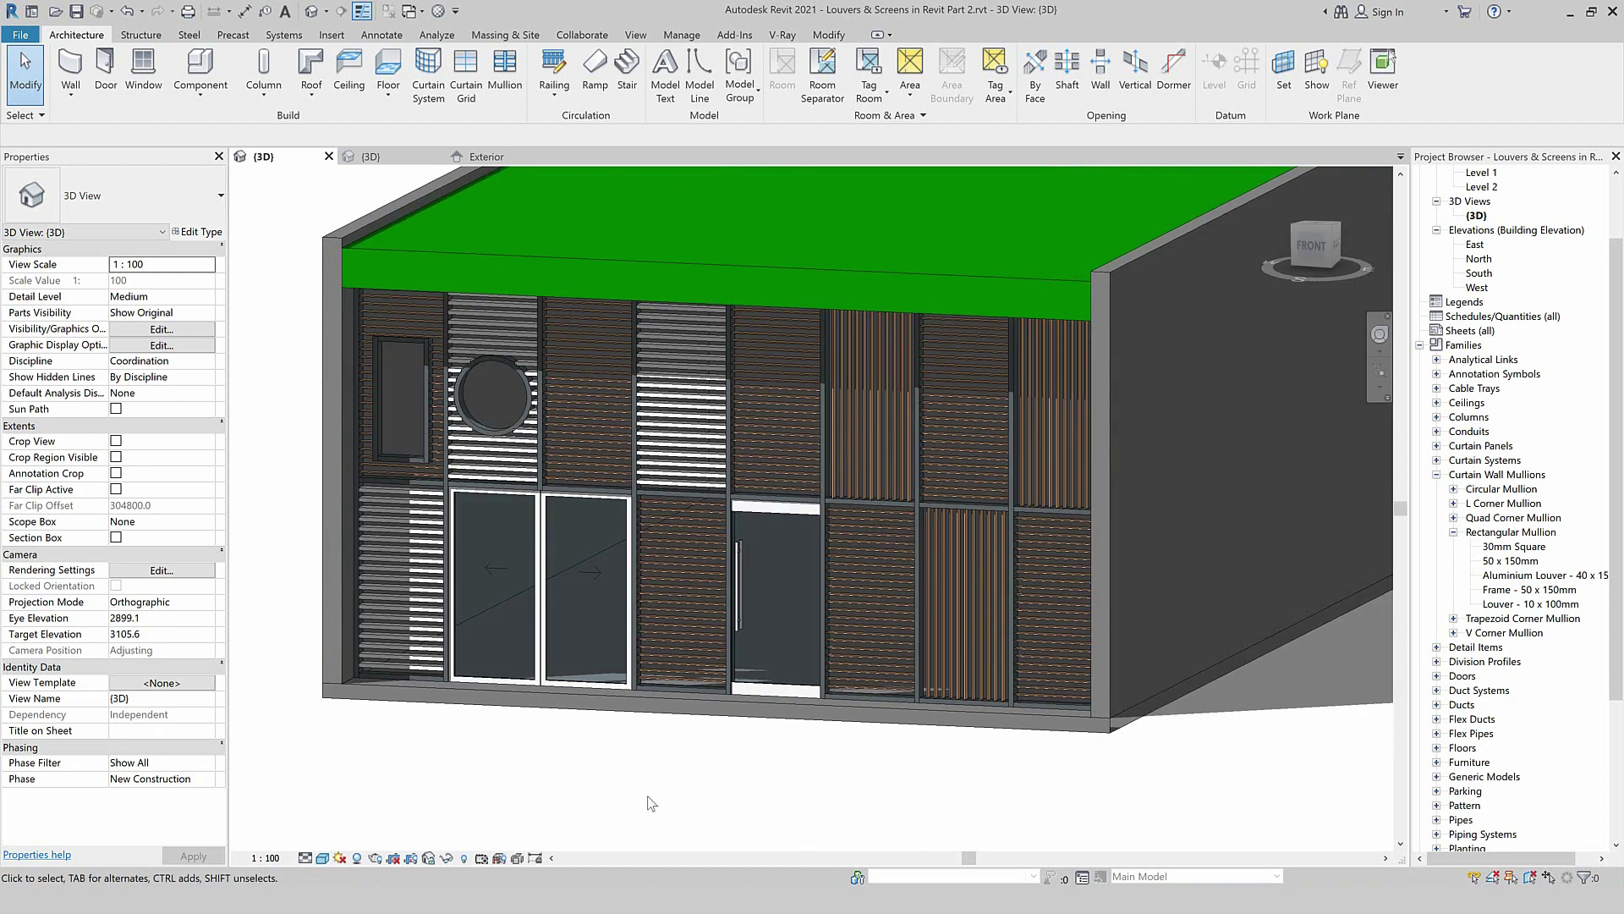